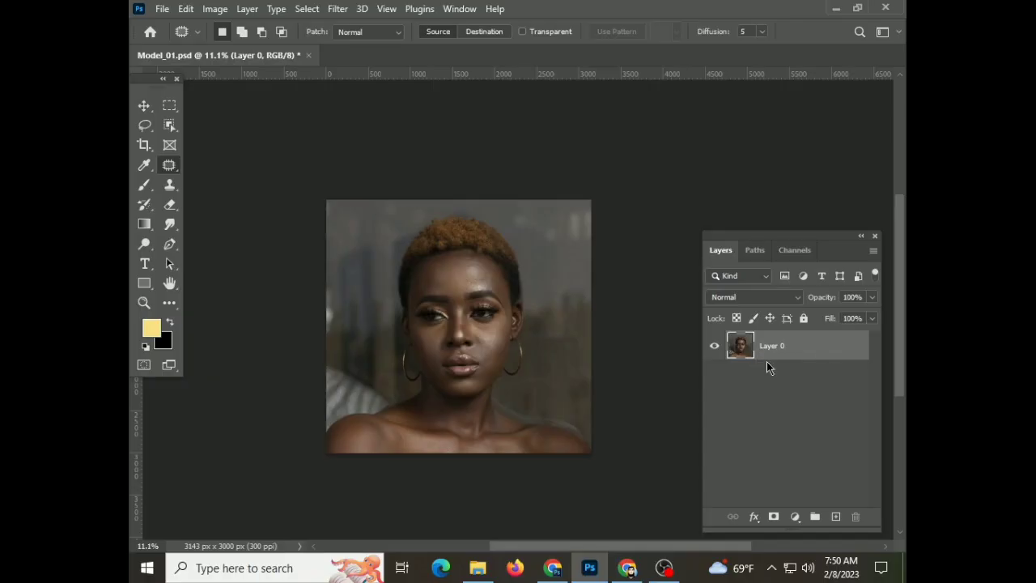
Duplicate the portrait layer and patch the first spots on the cheek with clean skin
key("ctrl+j")
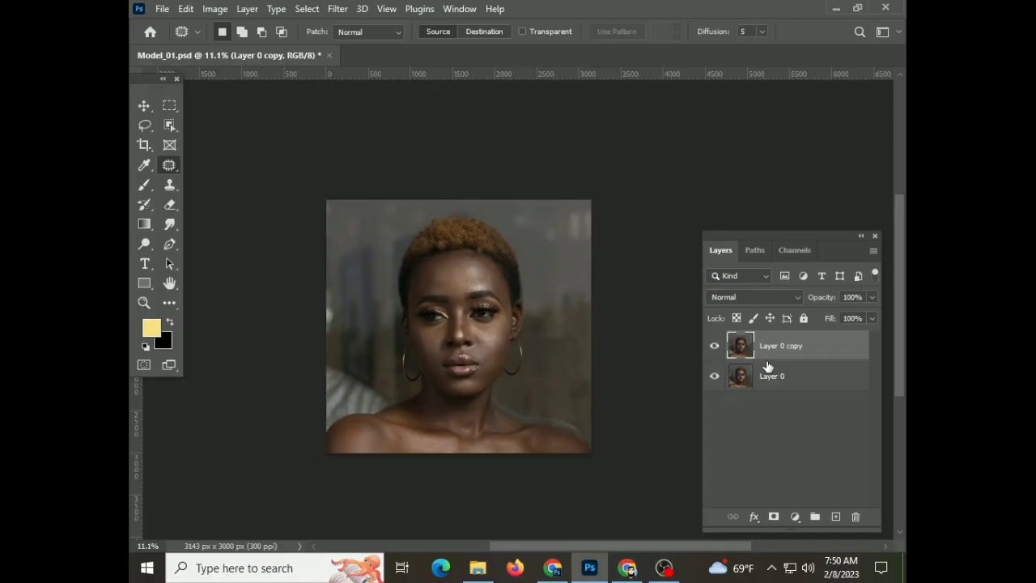
scroll(458, 353, "up", 10)
scroll(559, 389, "down", 2)
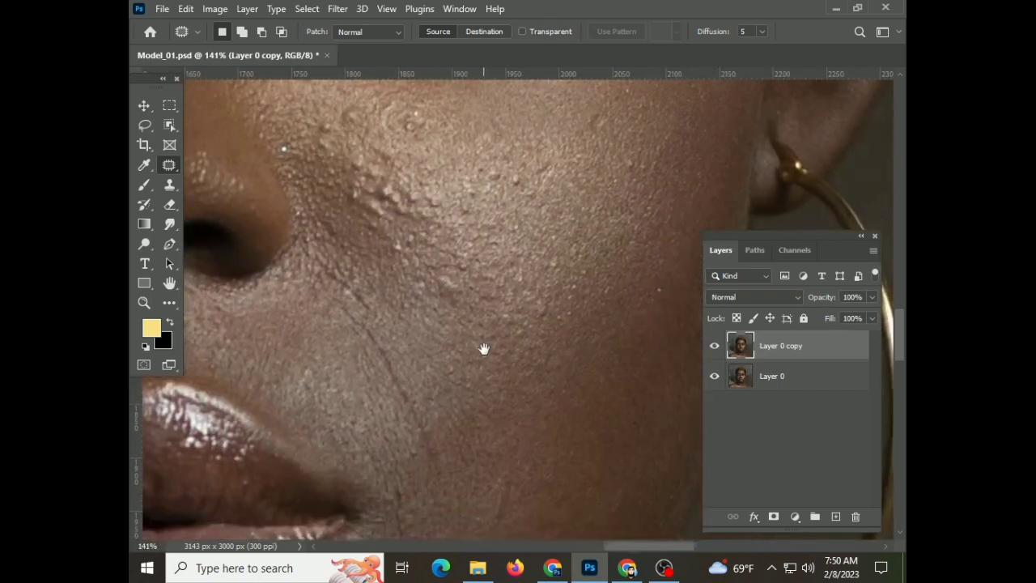
scroll(483, 347, "up", 2)
left_click_drag(478, 324, 449, 318)
scroll(661, 224, "up", 3)
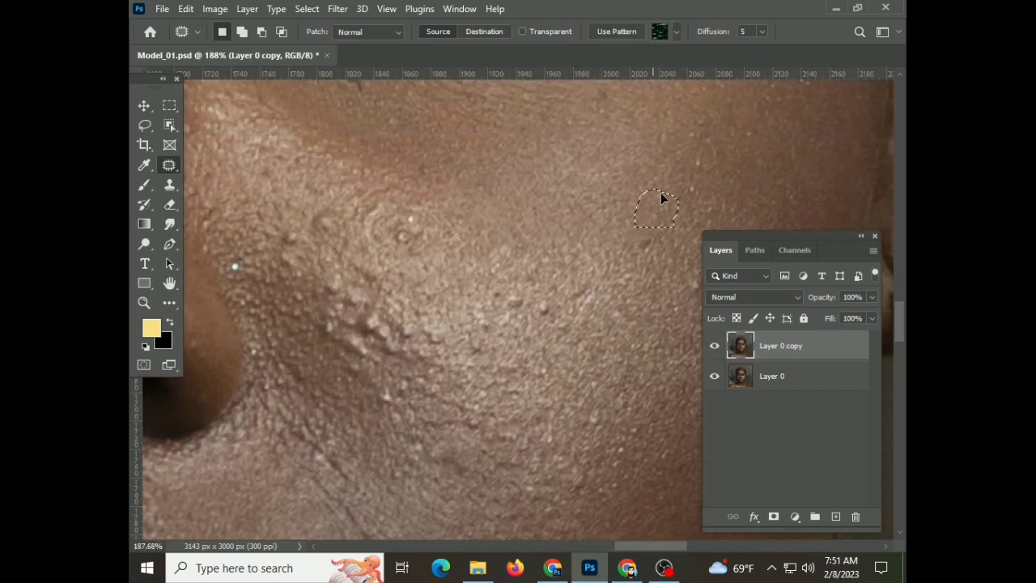
scroll(620, 259, "right", 3)
left_click_drag(620, 259, 552, 289)
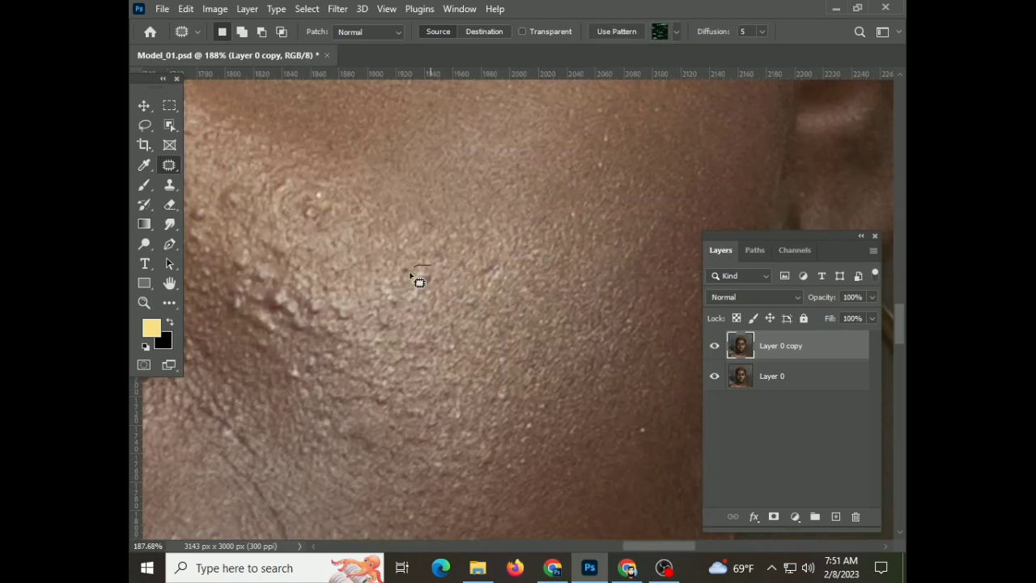
left_click_drag(415, 279, 411, 276)
key("ctrl+d")
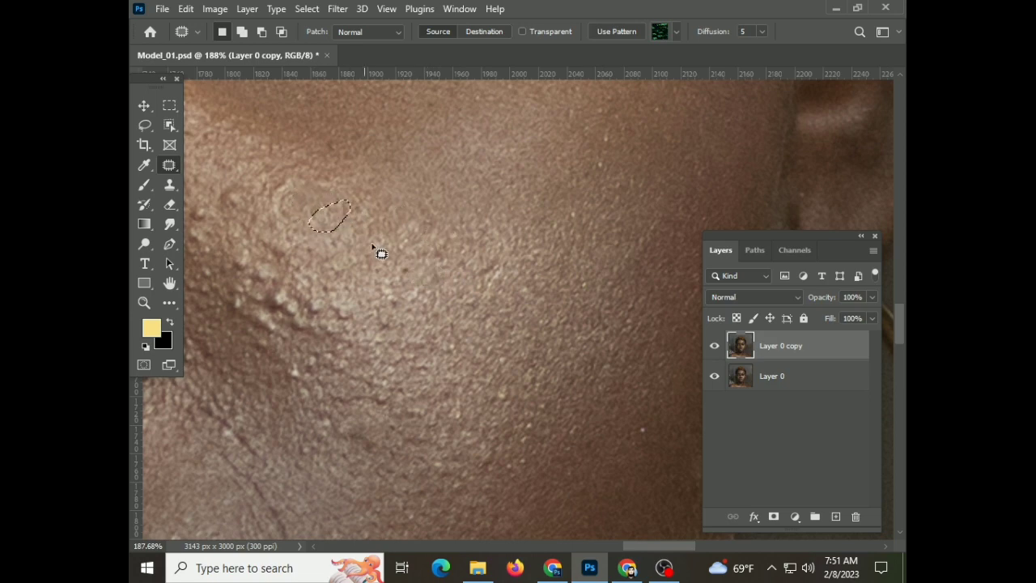
Cover the remaining cheek spot and the bump cluster beside the nose with smooth skin
scroll(380, 247, "down", 4)
scroll(381, 321, "up", 3)
scroll(340, 255, "up", 2)
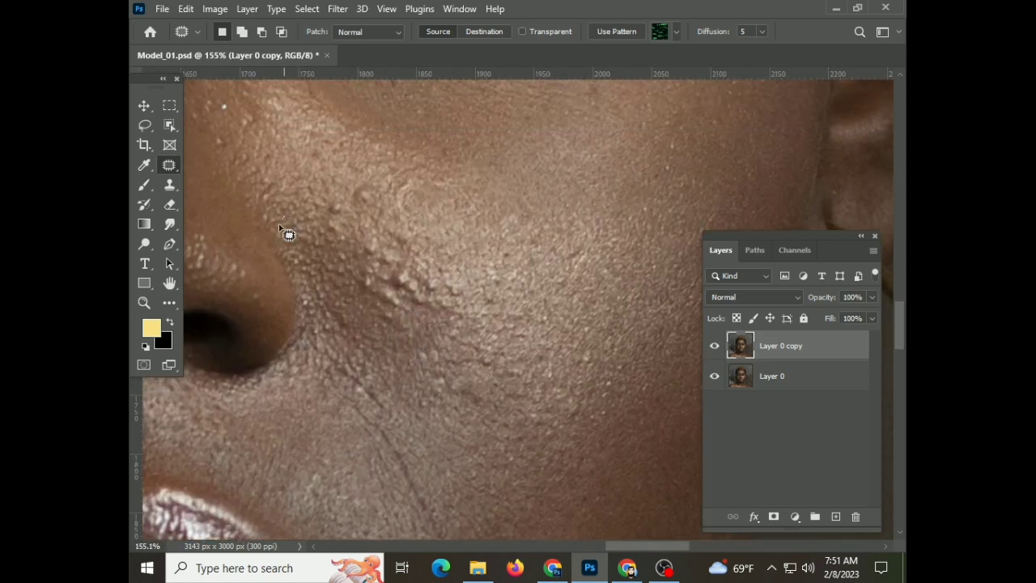
left_click_drag(323, 205, 394, 218)
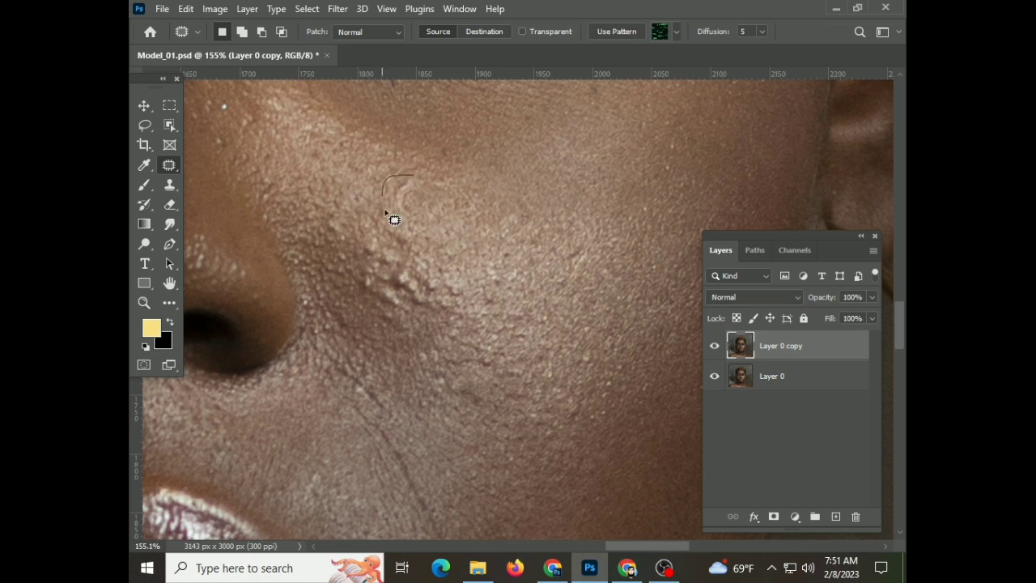
scroll(373, 198, "down", 2)
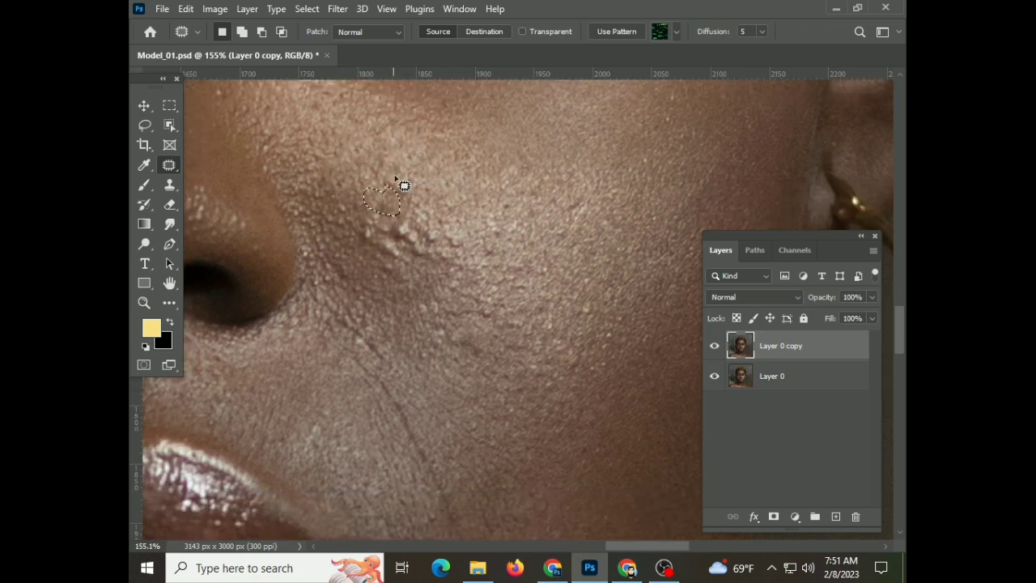
left_click_drag(378, 212, 407, 307)
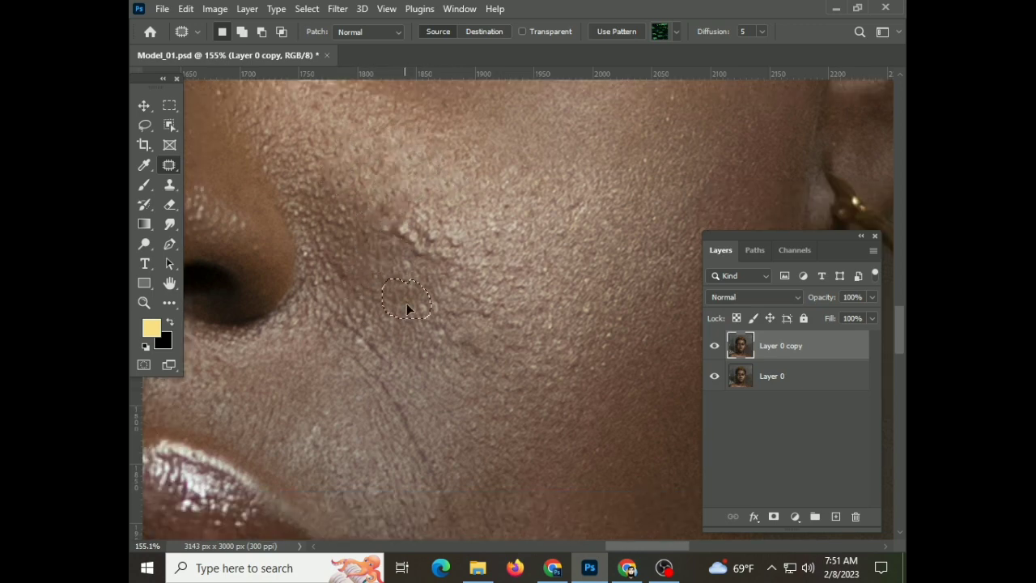
mouse_move(464, 221)
left_mouse_down()
mouse_move(438, 233)
mouse_move(483, 243)
mouse_move(585, 232)
left_mouse_up()
Patch away the spots on the nose bridge
scroll(509, 276, "up", 1)
scroll(361, 285, "down", 3)
scroll(446, 277, "up", 3)
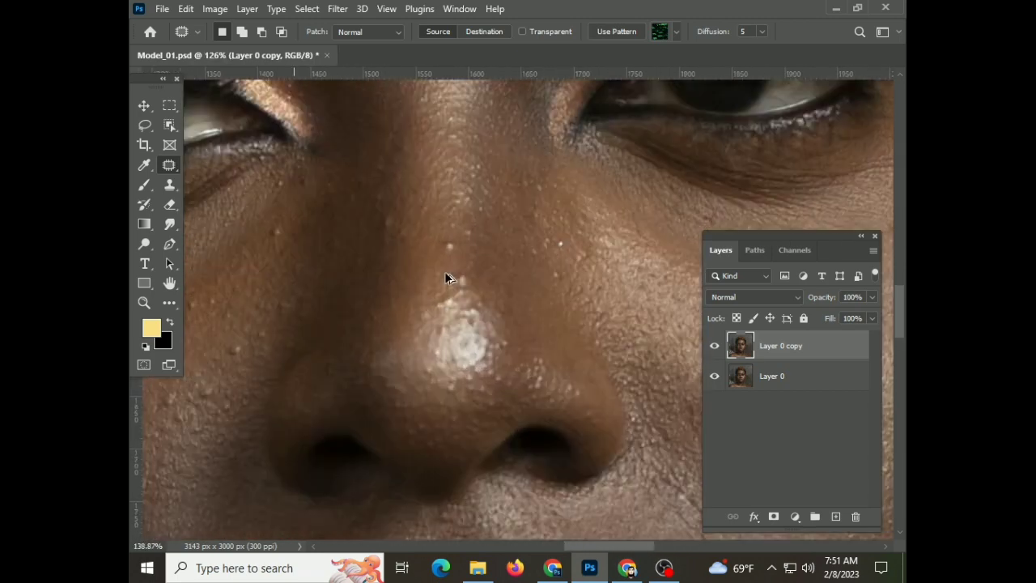
left_click_drag(473, 278, 450, 270)
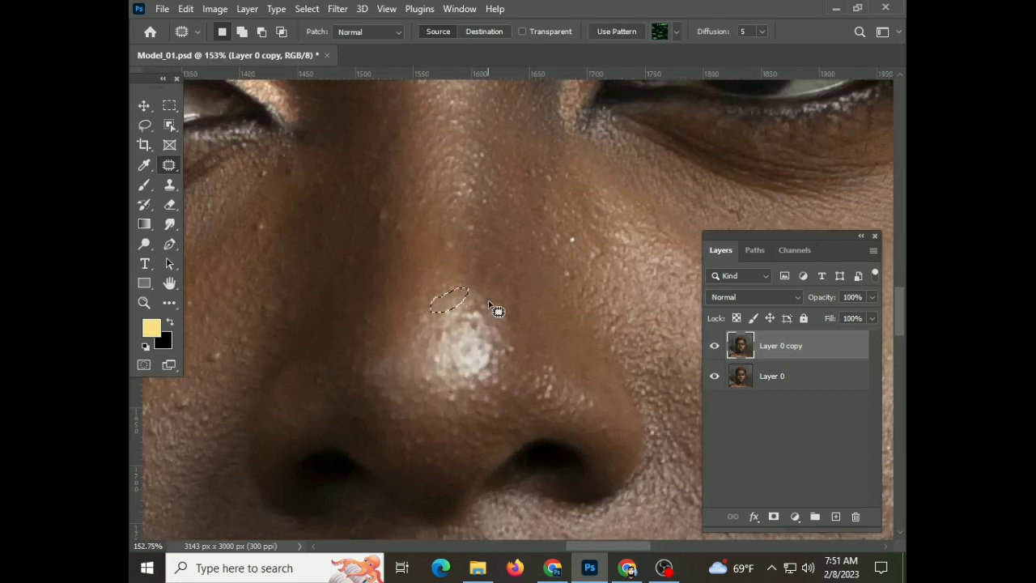
left_click_drag(382, 203, 379, 224)
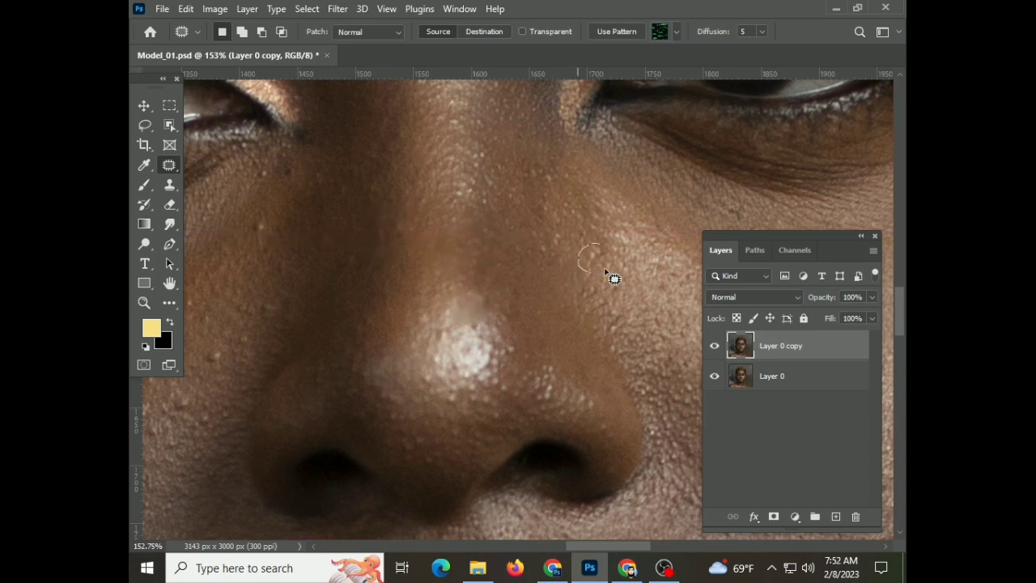
scroll(331, 389, "down", 3)
Patch the blemishes on the chin below the lip, then save the document
scroll(485, 380, "down", 3)
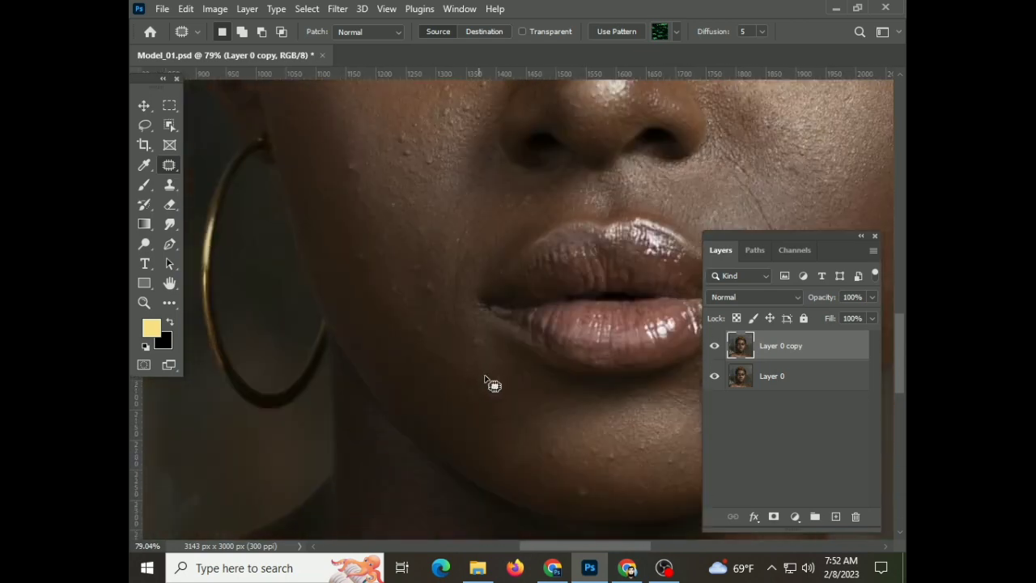
scroll(484, 379, "up", 3)
left_click_drag(523, 329, 540, 341)
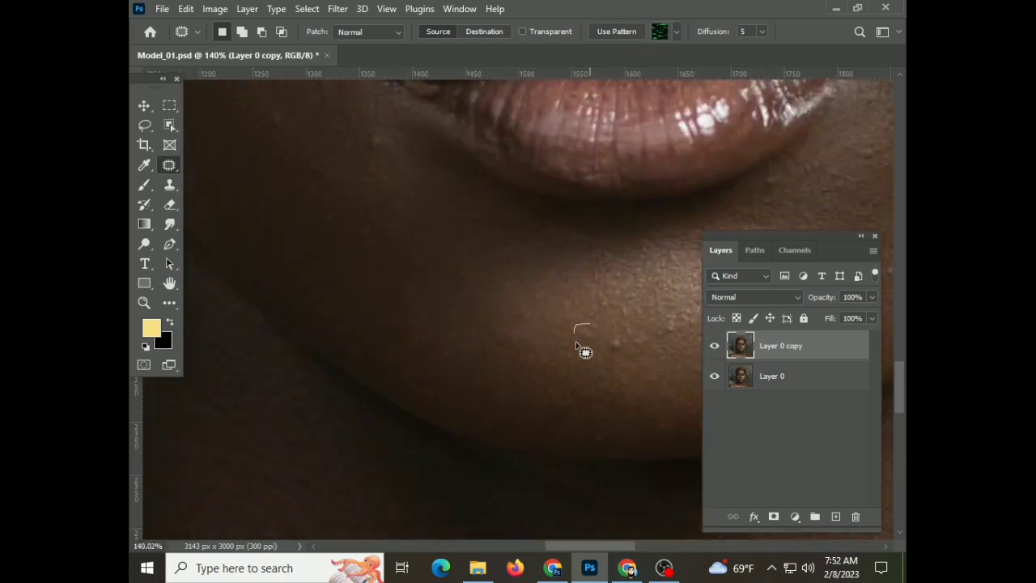
left_click_drag(609, 340, 598, 372)
scroll(599, 373, "right", 3)
left_click_drag(507, 324, 502, 332)
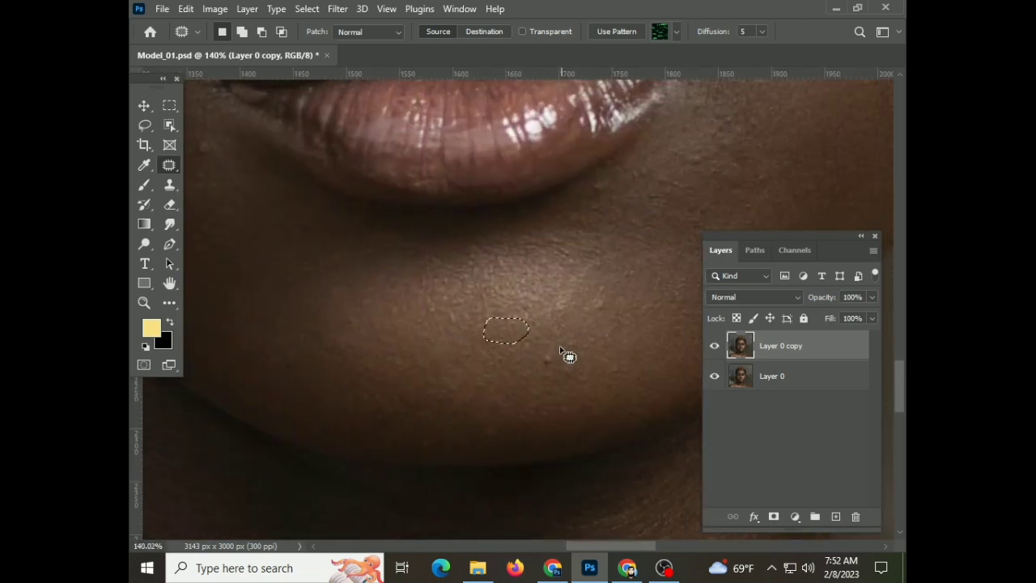
left_click_drag(569, 355, 583, 362)
left_click_drag(591, 304, 614, 330)
scroll(592, 340, "up", 1)
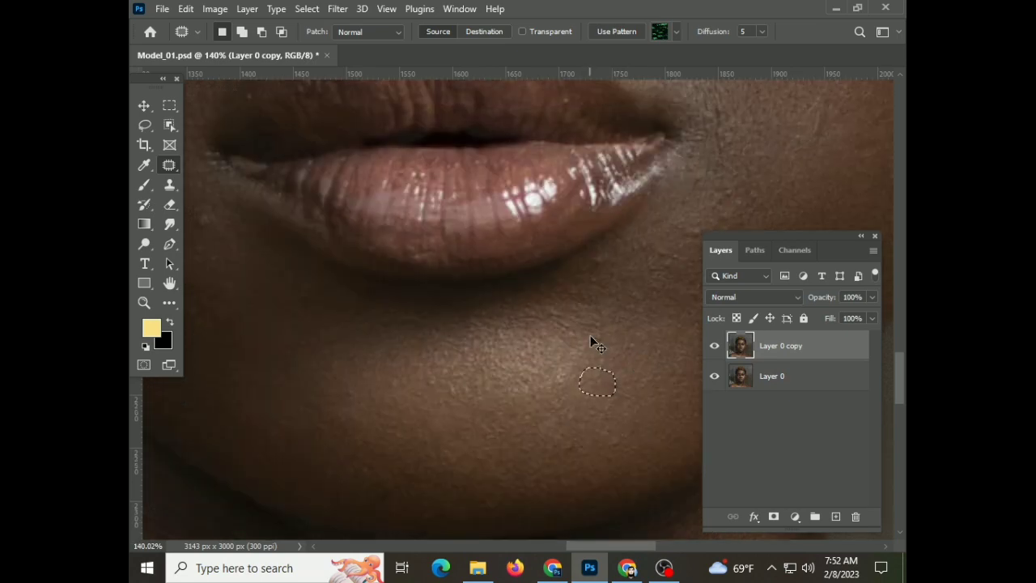
key("ctrl+d")
key("ctrl+s")
Patch the spot near the chin and the blemishes beside both mouth corners
scroll(601, 323, "up", 1)
left_click_drag(590, 353, 570, 356)
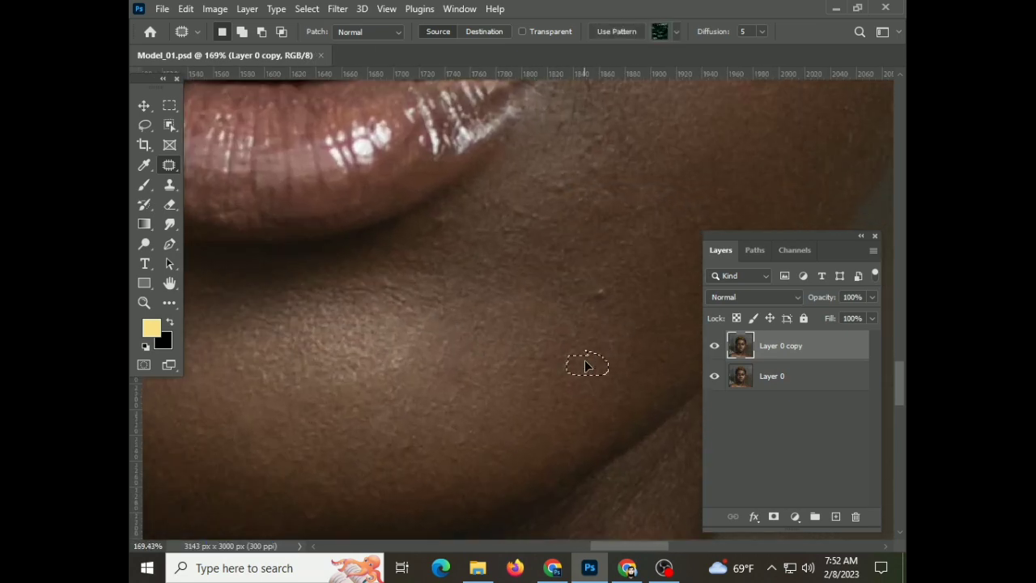
scroll(608, 313, "up", 1)
left_click_drag(447, 270, 450, 295)
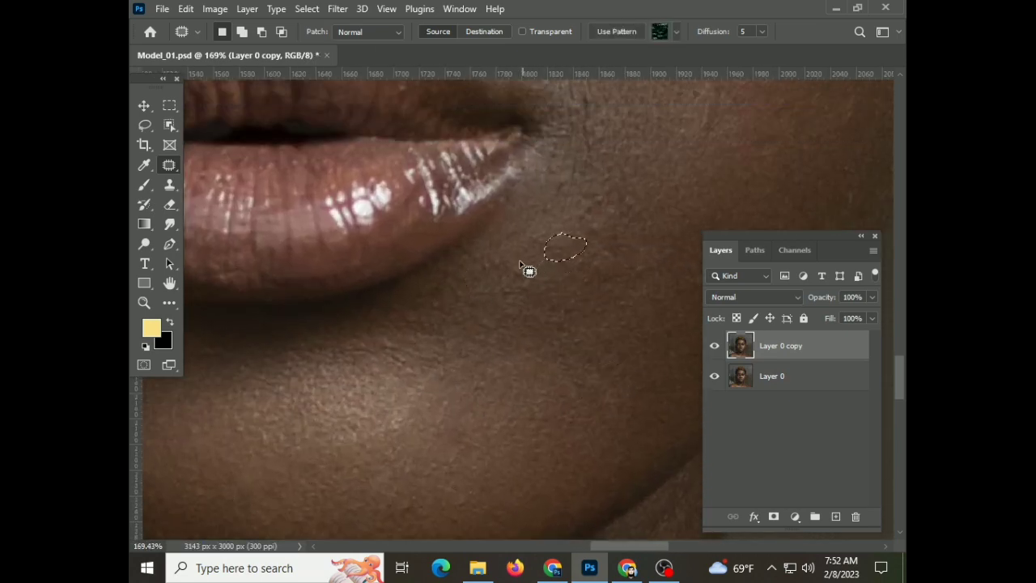
scroll(528, 271, "up", 1)
scroll(426, 312, "down", 2)
scroll(419, 273, "up", 2)
left_click_drag(428, 296, 427, 308)
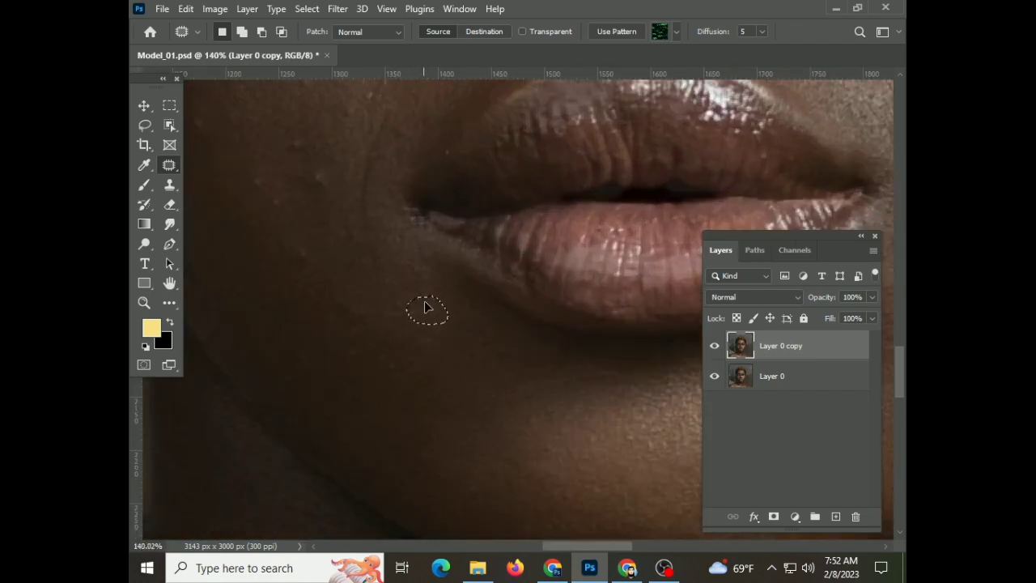
scroll(394, 270, "up", 1)
scroll(393, 271, "left", 1)
left_click_drag(393, 271, 376, 242)
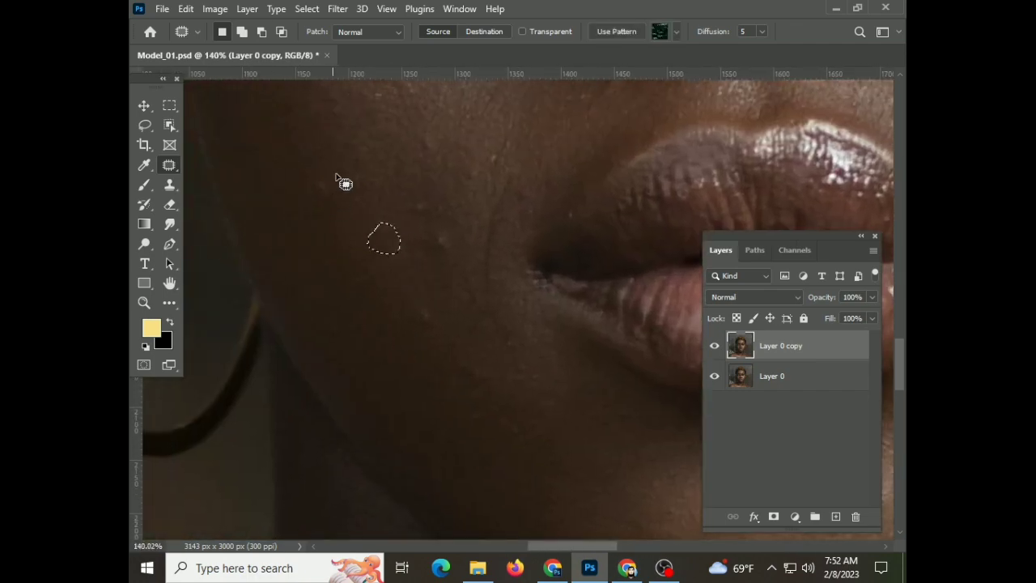
Patch the bumps on the lower cheek with smoother skin
scroll(425, 307, "up", 2)
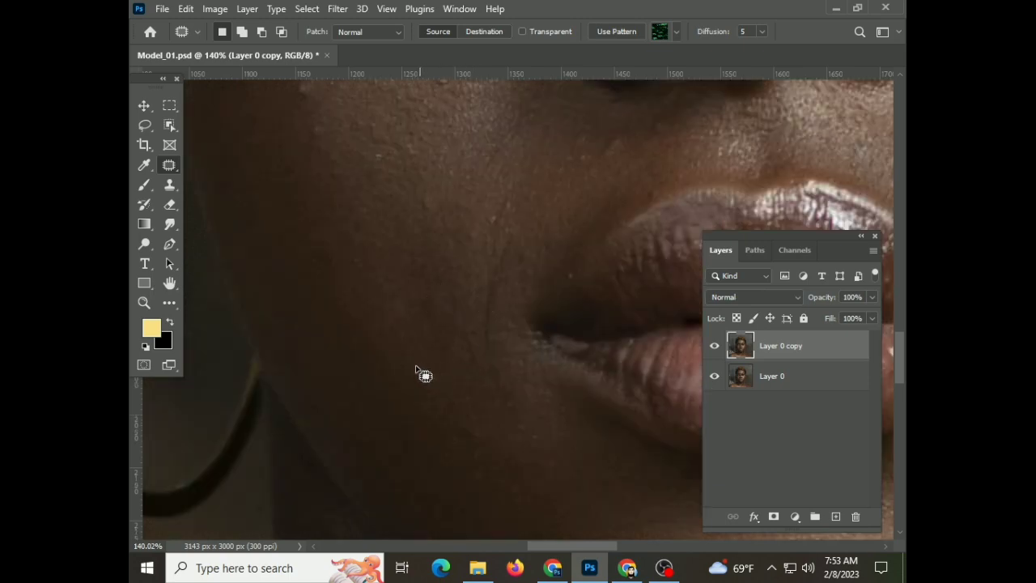
scroll(462, 348, "up", 2)
scroll(462, 347, "up", 2)
left_click_drag(301, 231, 305, 260)
left_click_drag(318, 303, 312, 285)
scroll(405, 238, "up", 1)
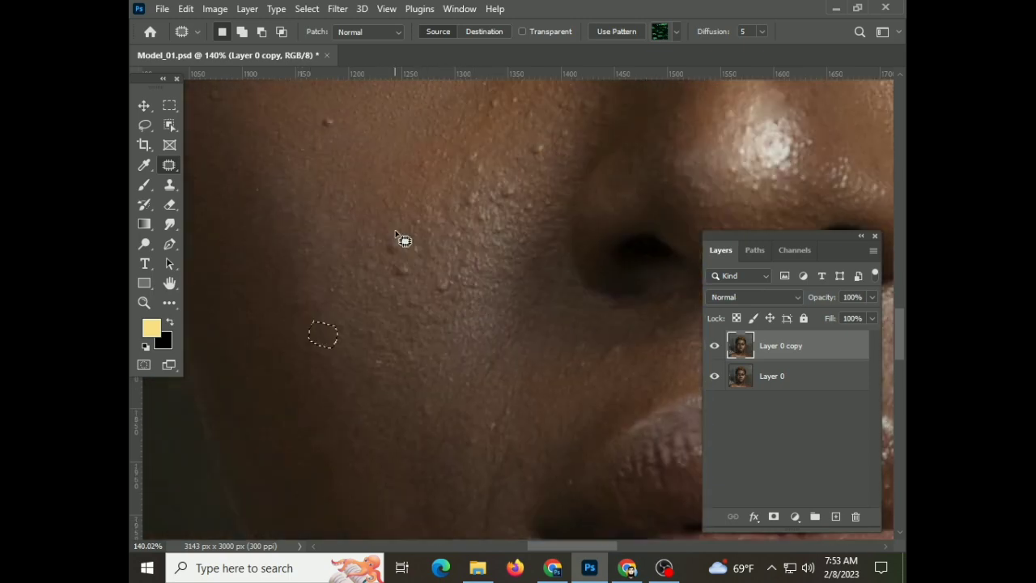
scroll(377, 225, "up", 1)
left_click_drag(377, 224, 335, 189)
scroll(335, 189, "down", 1)
left_click_drag(396, 276, 447, 317)
scroll(481, 324, "up", 1)
scroll(513, 351, "up", 1)
left_click_drag(538, 243, 544, 255)
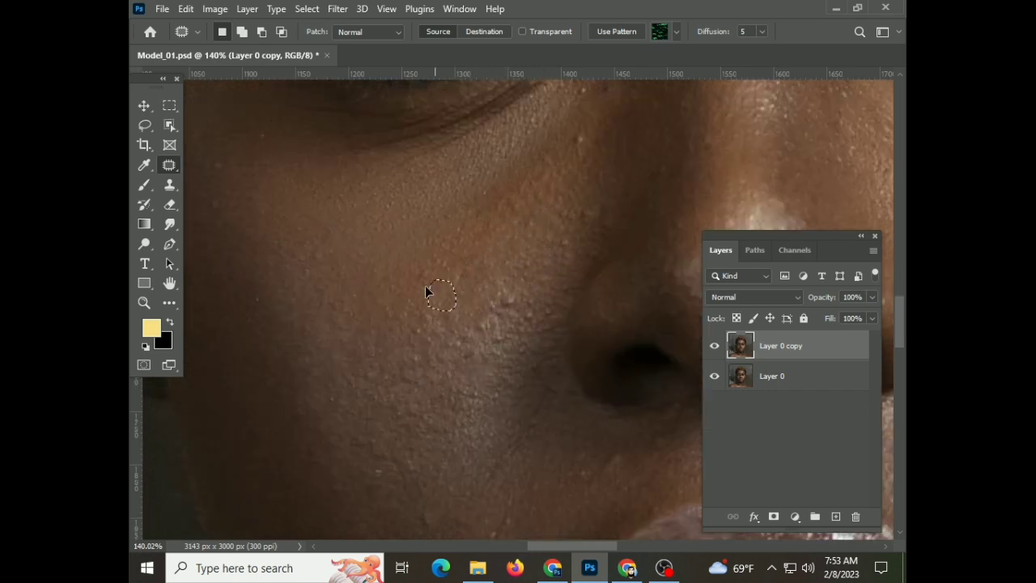
Patch the spot on the cheek below the eye and the small spot near the ear
mouse_move(510, 285)
left_mouse_down()
mouse_move(516, 291)
mouse_move(492, 279)
left_mouse_up()
scroll(566, 232, "up", 1)
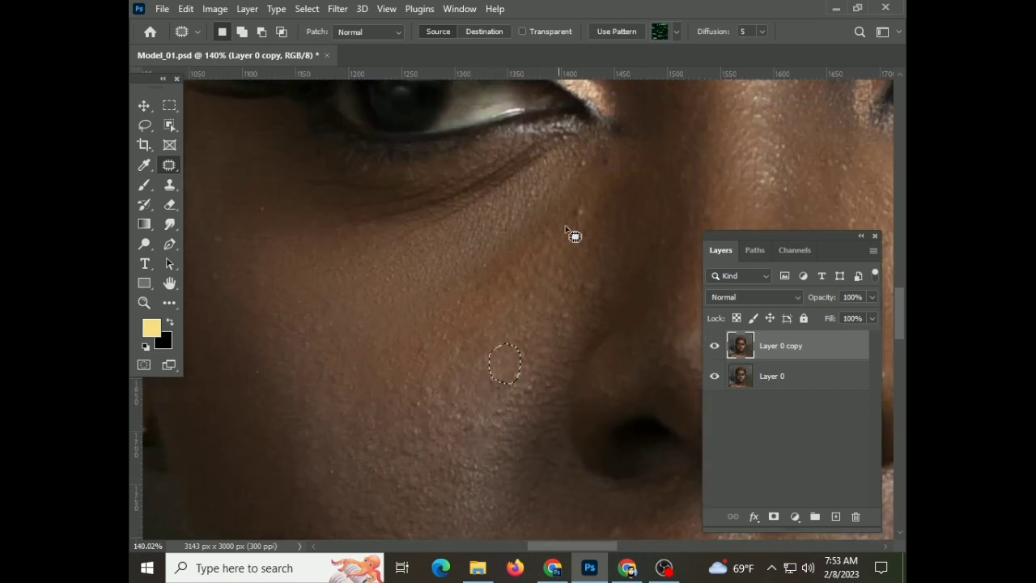
scroll(566, 227, "down", 2)
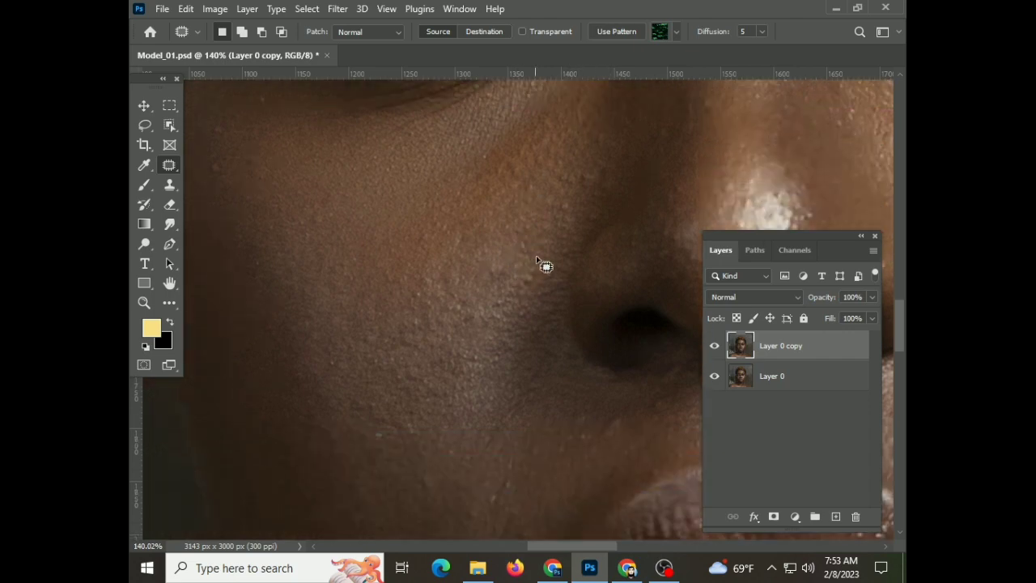
scroll(526, 292, "down", 3)
scroll(404, 276, "up", 5)
mouse_move(369, 229)
left_mouse_down()
mouse_move(383, 245)
mouse_move(475, 219)
left_mouse_up()
scroll(405, 220, "down", 5)
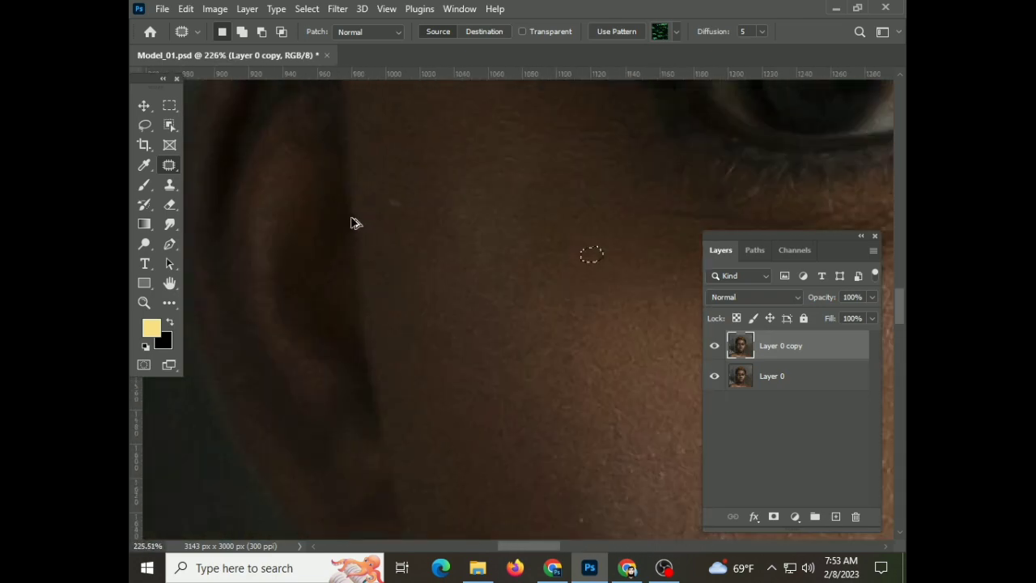
Deselect the previous patch and patch the first couple of forehead blemishes
key("ctrl+d")
scroll(526, 316, "down", 2)
scroll(492, 292, "down", 3)
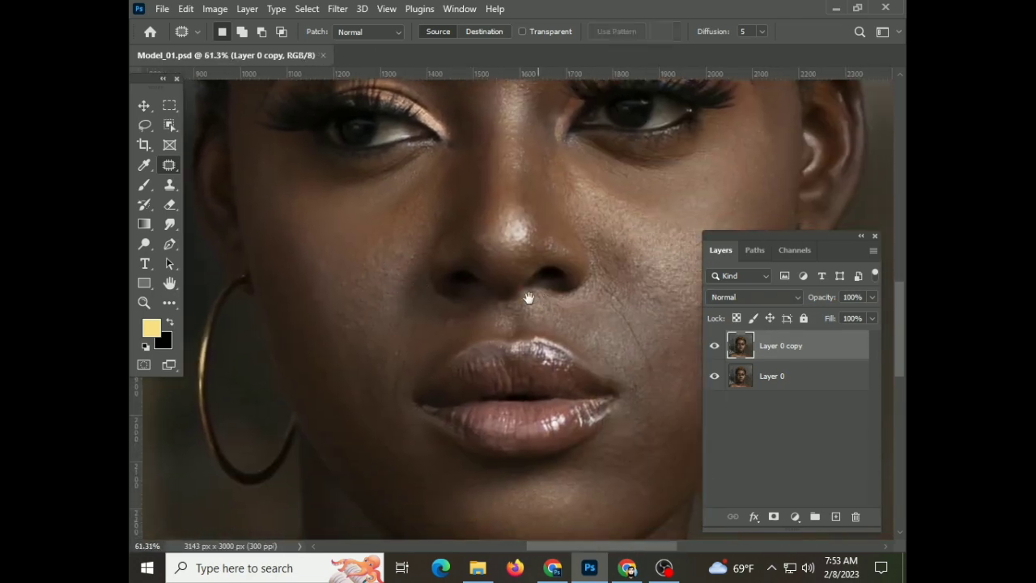
scroll(490, 291, "up", 5)
scroll(490, 291, "up", 3)
left_click_drag(489, 257, 495, 274)
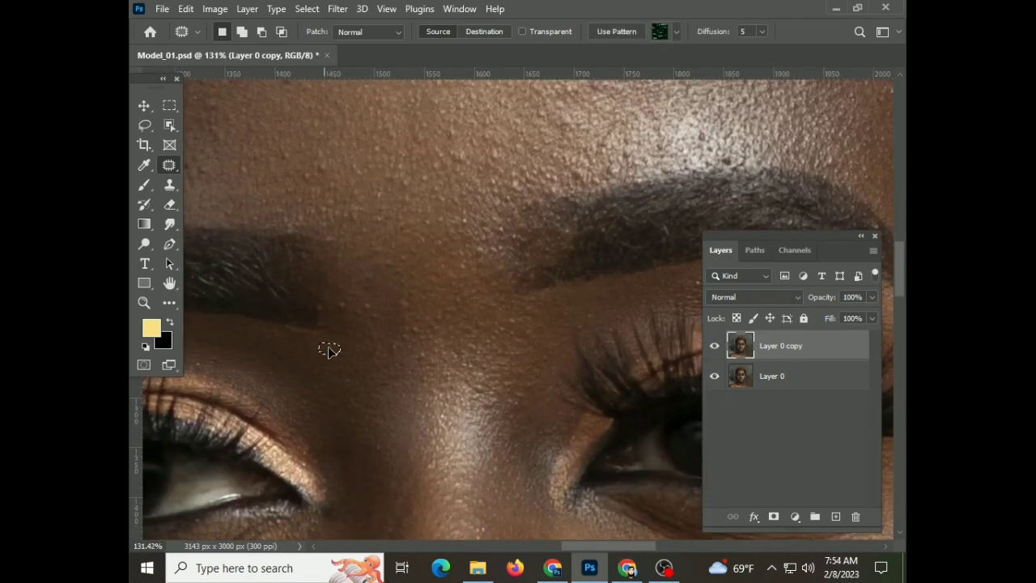
scroll(400, 291, "up", 2)
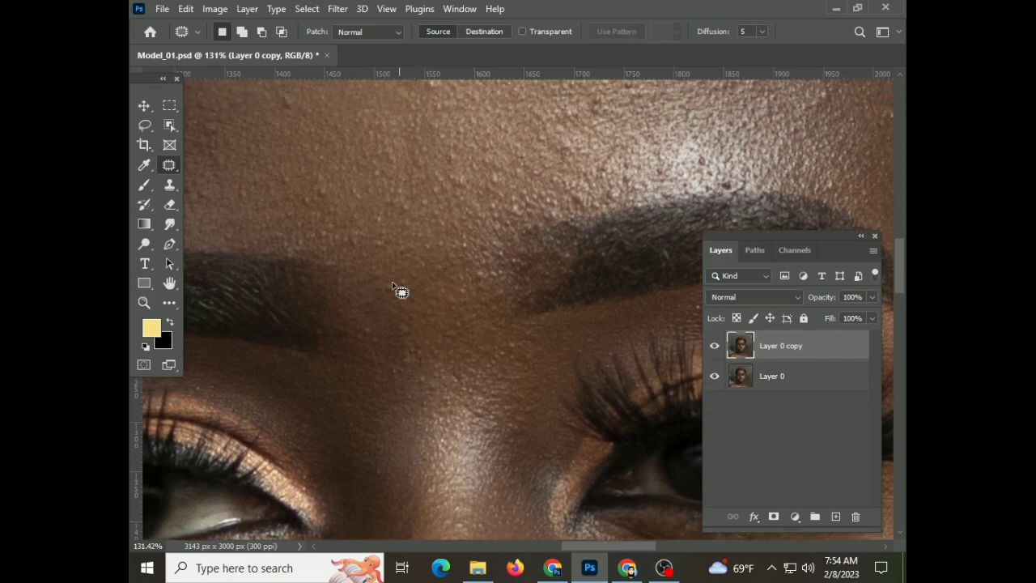
scroll(552, 215, "up", 3)
left_click_drag(422, 190, 407, 186)
scroll(430, 154, "up", 2)
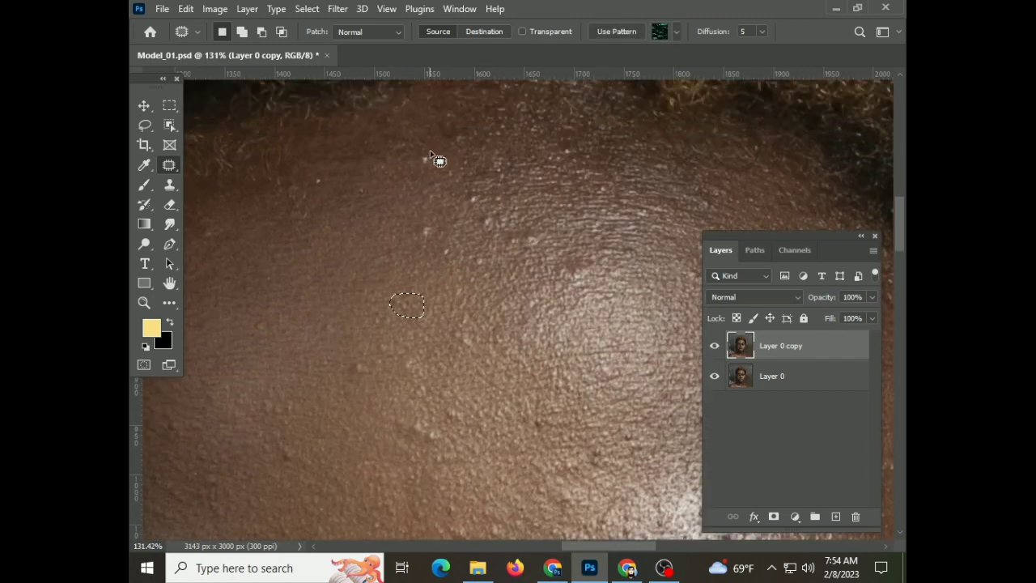
left_click(474, 194)
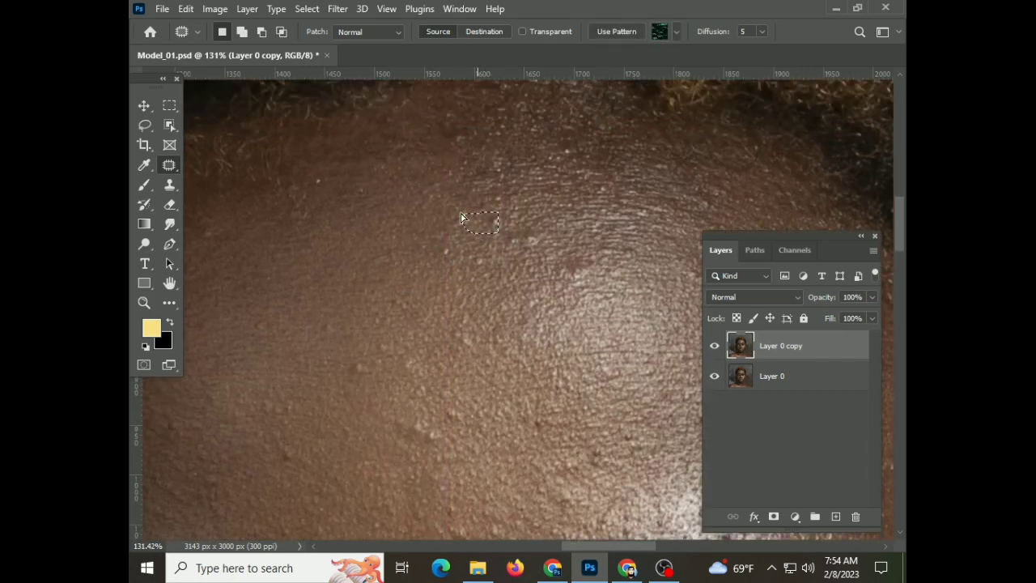
Patch several more forehead blemishes using nearby clean skin
scroll(446, 283, "down", 2)
scroll(456, 287, "down", 2)
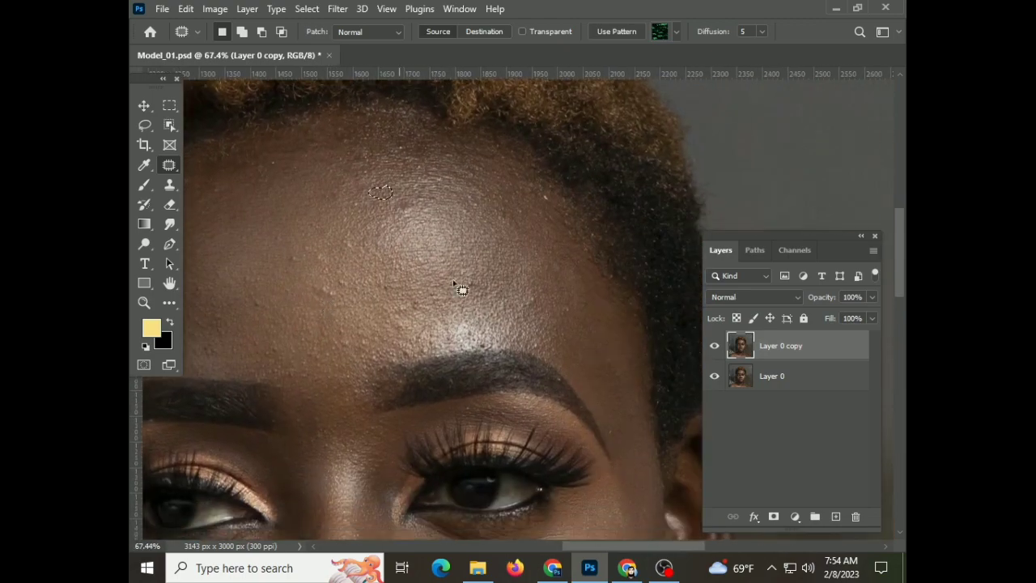
scroll(455, 287, "up", 4)
left_click_drag(538, 190, 557, 215)
scroll(558, 285, "down", 2)
scroll(567, 279, "down", 2)
scroll(580, 261, "down", 1)
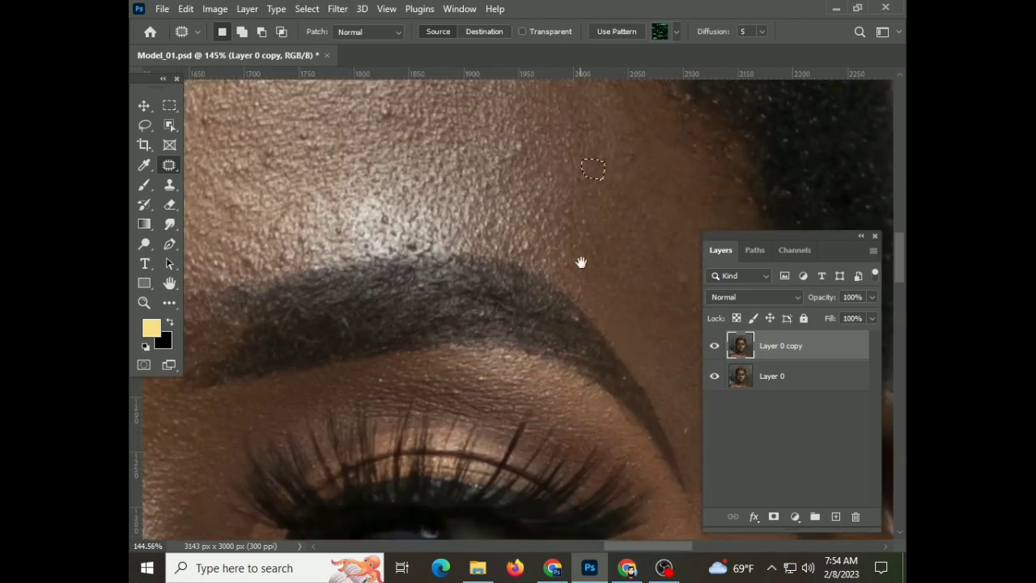
scroll(580, 262, "right", 1)
left_click_drag(618, 246, 615, 247)
scroll(615, 352, "down", 1)
scroll(603, 333, "up", 5)
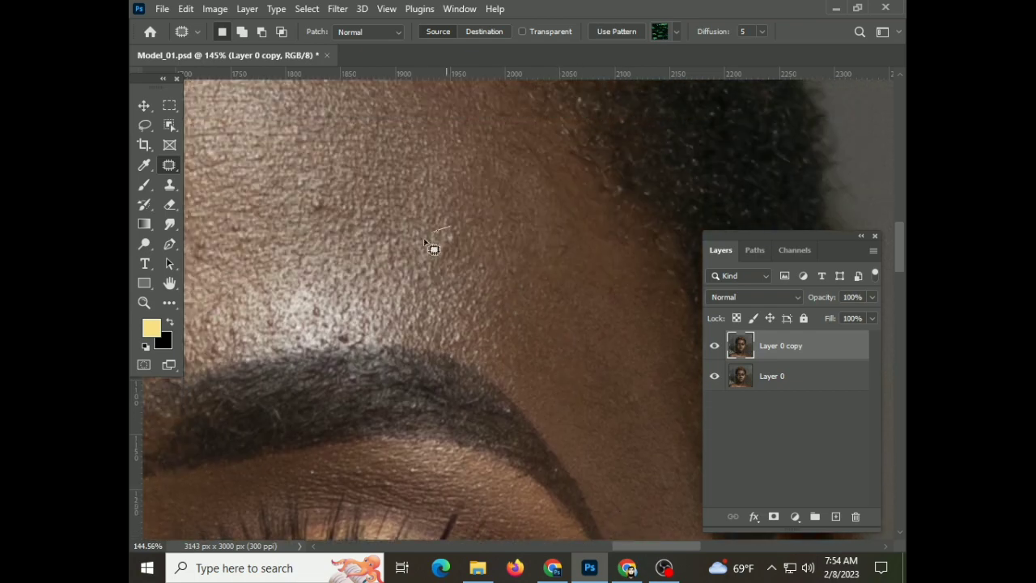
left_click_drag(467, 235, 463, 241)
left_click_drag(460, 327, 473, 319)
Patch the further blemishes on the left side of the forehead
scroll(315, 276, "up", 1)
scroll(356, 271, "left", 5)
mouse_move(431, 259)
left_mouse_down()
mouse_move(440, 266)
mouse_move(398, 308)
left_mouse_up()
left_click_drag(315, 243, 316, 257)
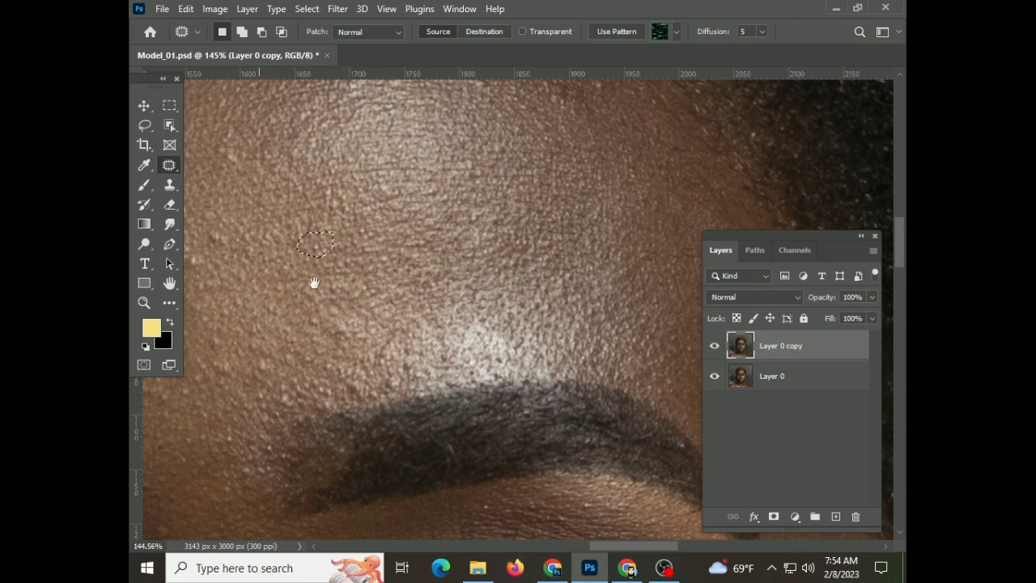
scroll(365, 283, "left", 6)
scroll(329, 248, "up", 1)
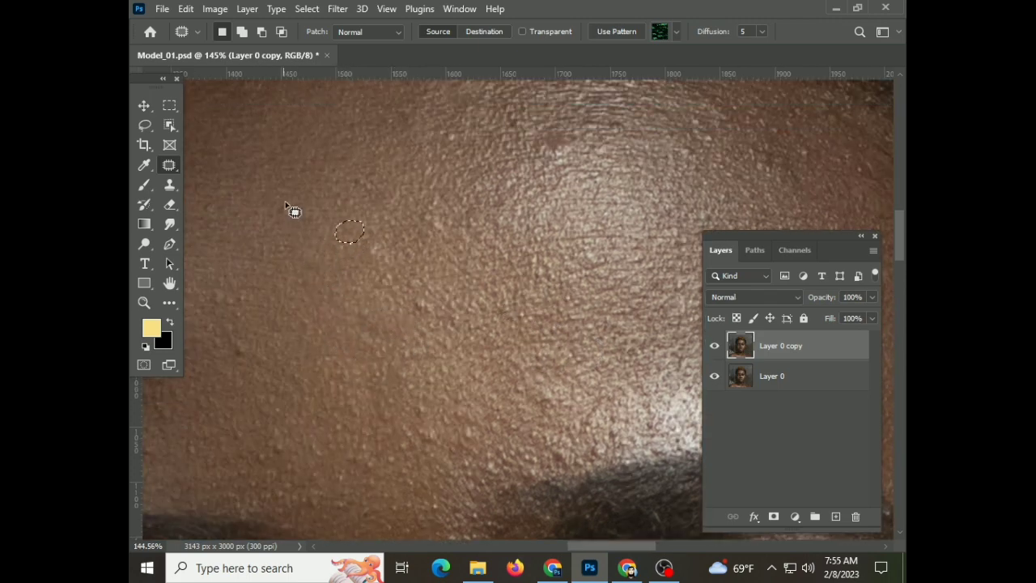
scroll(404, 234, "down", 1)
scroll(434, 248, "down", 2)
mouse_move(458, 257)
left_mouse_down()
mouse_move(483, 259)
mouse_move(463, 254)
mouse_move(512, 304)
left_mouse_up()
scroll(400, 271, "down", 2)
scroll(462, 224, "up", 1)
scroll(338, 254, "up", 1)
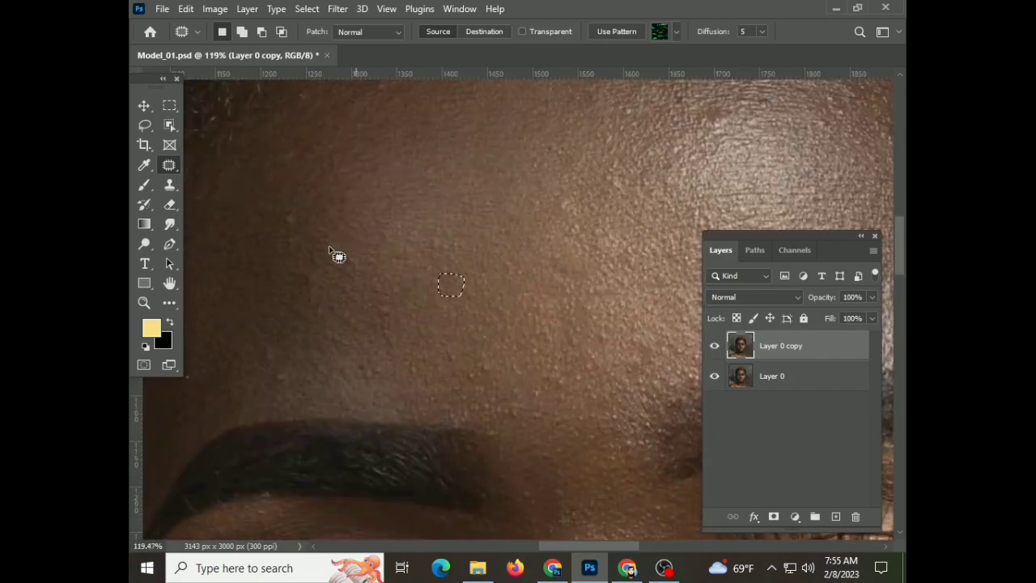
Patch the remaining forehead blemish and the spot above the eyebrow
left_click_drag(285, 265, 305, 279)
scroll(402, 303, "up", 2)
scroll(402, 303, "left", 3)
left_click_drag(429, 227, 543, 241)
scroll(432, 366, "down", 3)
left_click_drag(437, 322, 423, 296)
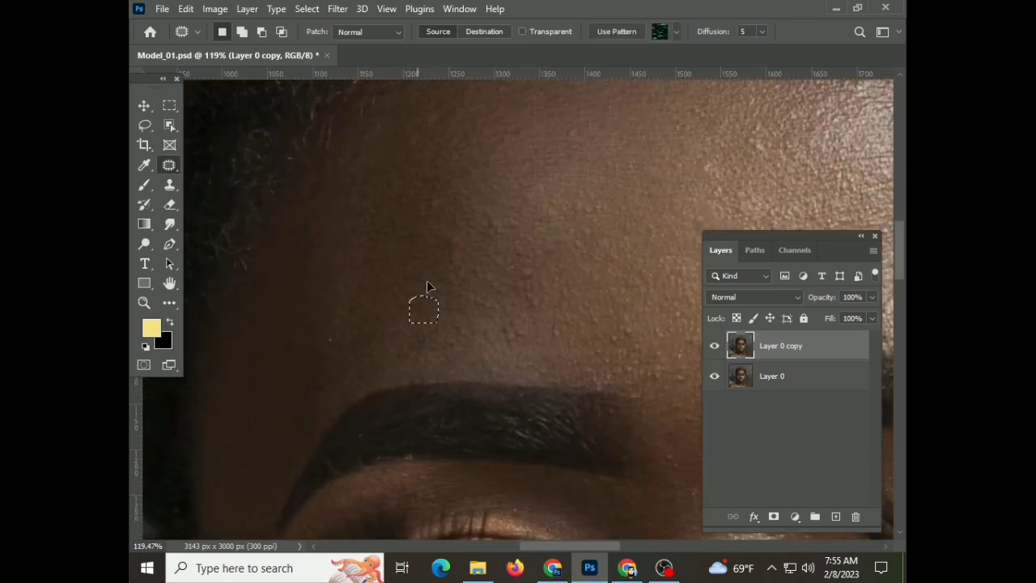
scroll(371, 317, "down", 5, "alt")
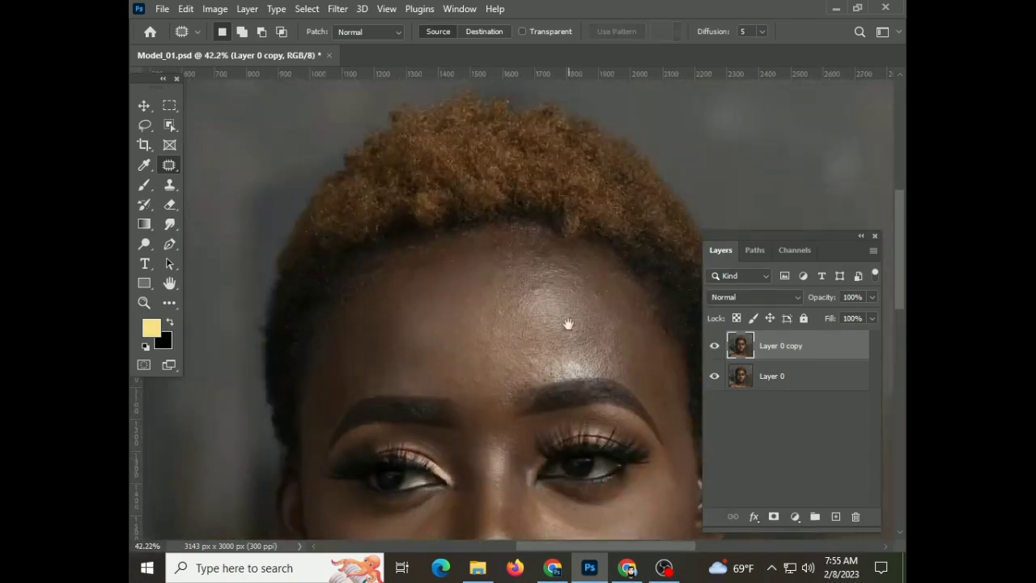
Compare against the original, patch a last forehead blemish, deselect, and show the adjustment-layer list
left_click(714, 345)
left_click(714, 345)
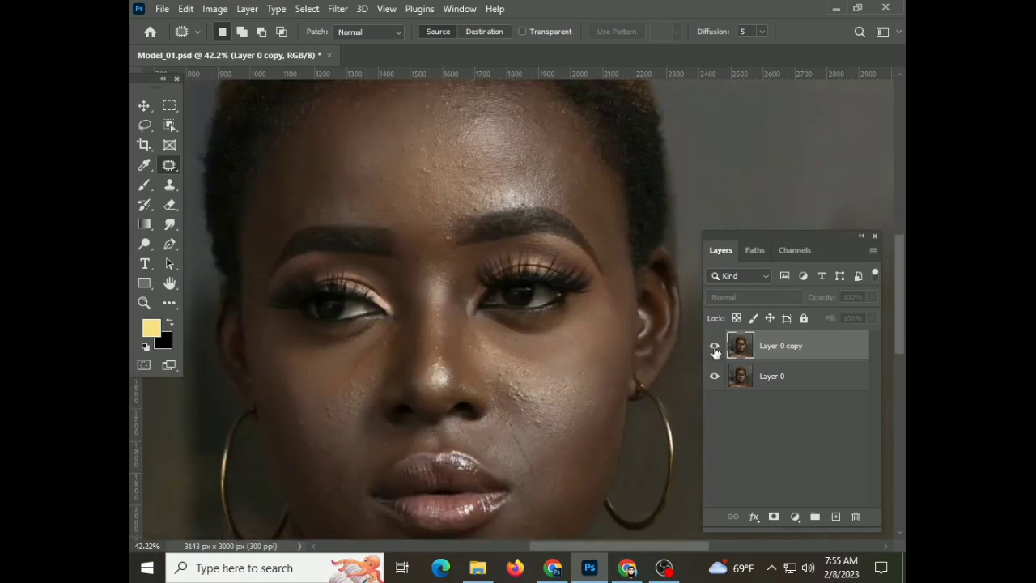
scroll(404, 140, "up", 5, "alt")
scroll(445, 210, "up", 2, "alt")
left_click_drag(477, 166, 490, 190)
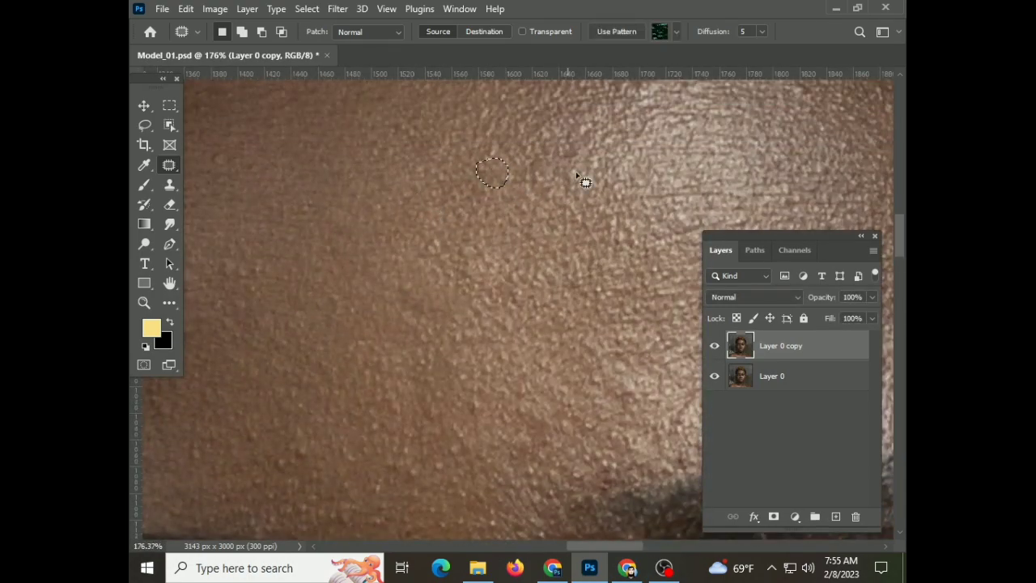
scroll(445, 299, "down", 3)
left_click_drag(285, 306, 280, 305)
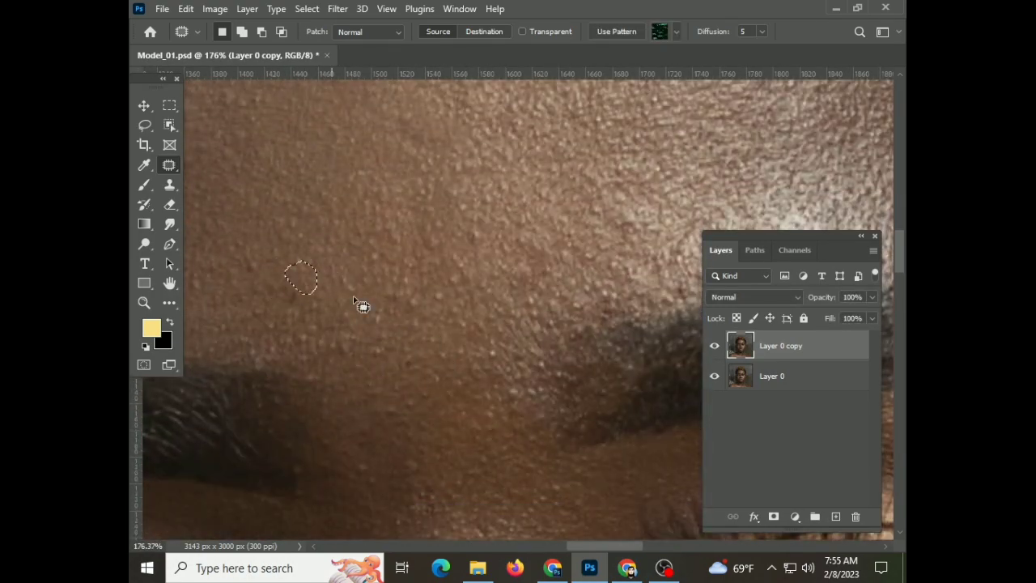
scroll(358, 302, "down", 6, "alt")
key("ctrl+d")
left_click(795, 516)
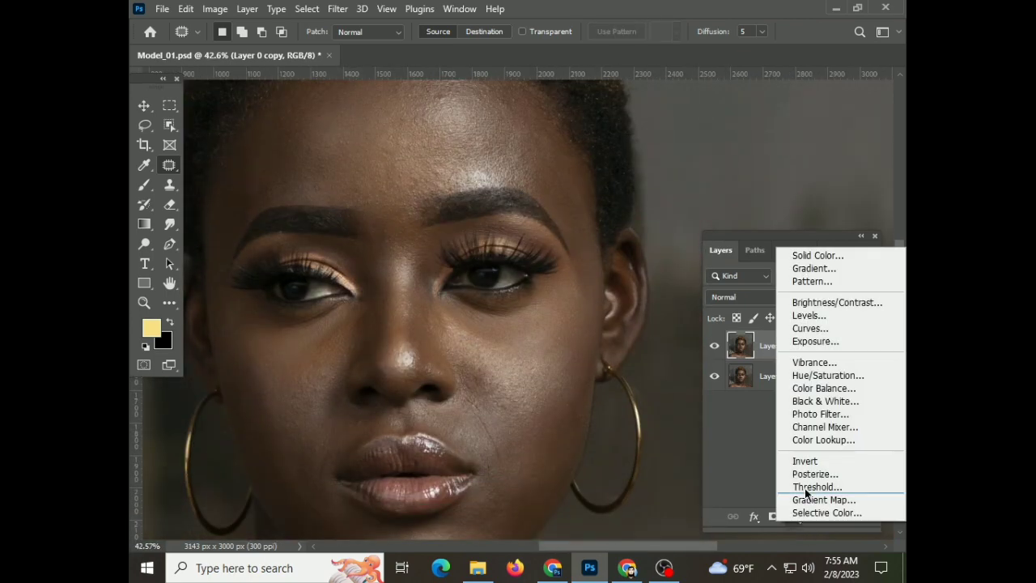
Add a Black & White adjustment layer with the Reds slider lowered to expose blemishes
left_click(825, 401)
scroll(364, 300, "down", 2, "alt")
left_click_drag(731, 242, 693, 252)
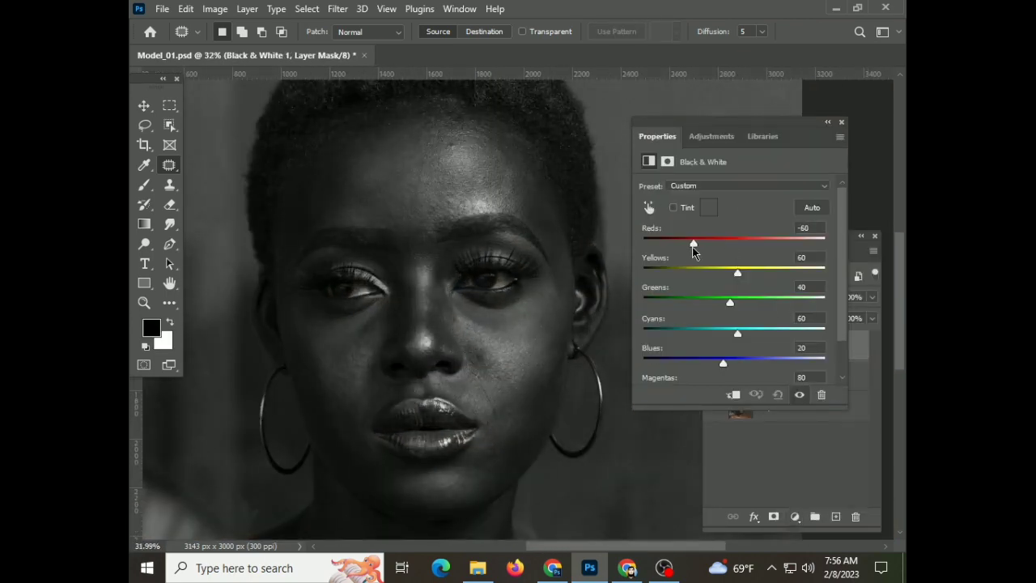
left_click(841, 121)
On Layer 0 copy, patch a forehead blemish and a cheek blemish with nearby skin
left_click(781, 376)
scroll(412, 173, "up", 4, "alt")
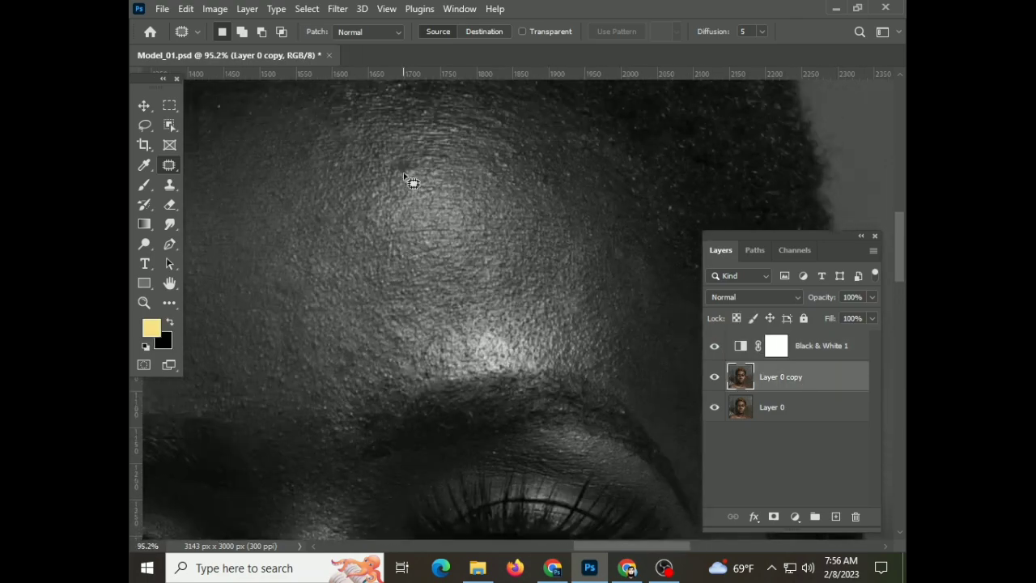
scroll(405, 243, "up", 2, "alt")
mouse_move(374, 225)
left_mouse_down()
mouse_move(380, 236)
mouse_move(538, 243)
left_mouse_up()
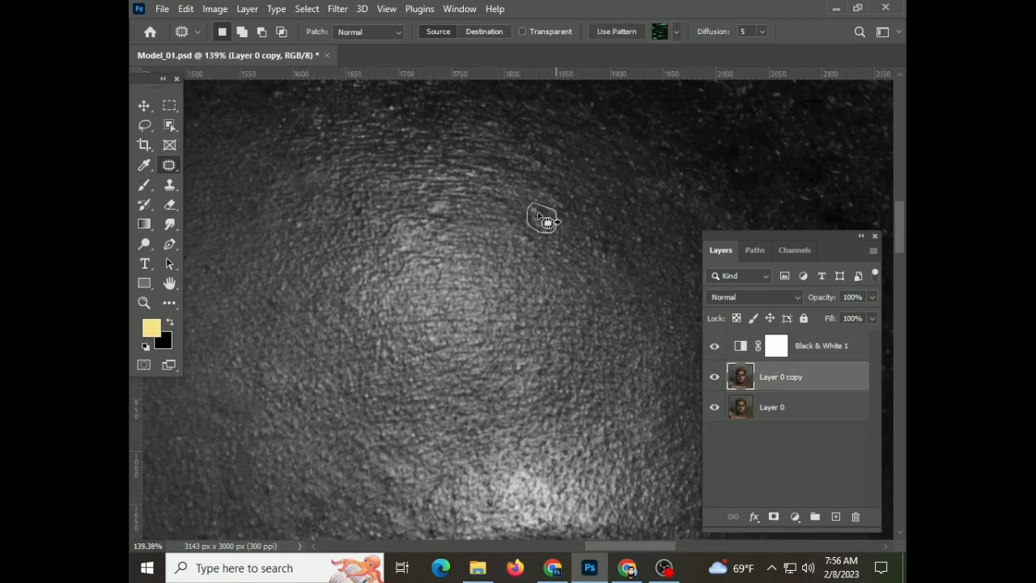
scroll(441, 359, "down", 3, "alt")
scroll(441, 358, "down", 5)
scroll(454, 223, "up", 3, "alt")
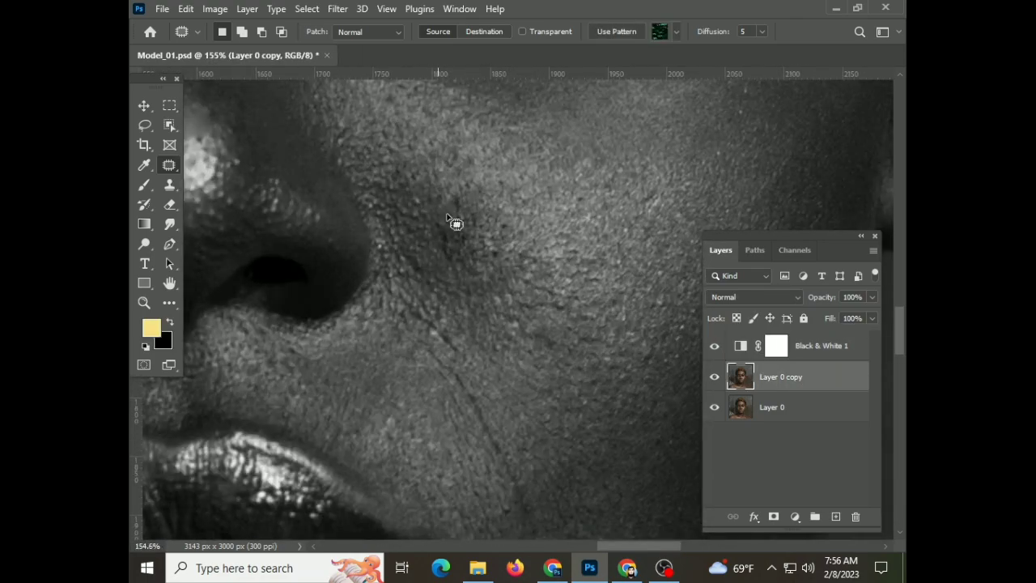
left_click_drag(460, 240, 519, 229)
Patch the remaining spots on both cheeks and beside the nose
scroll(486, 322, "down", 3, "alt")
scroll(484, 318, "up", 3, "alt")
left_click_drag(522, 309, 508, 326)
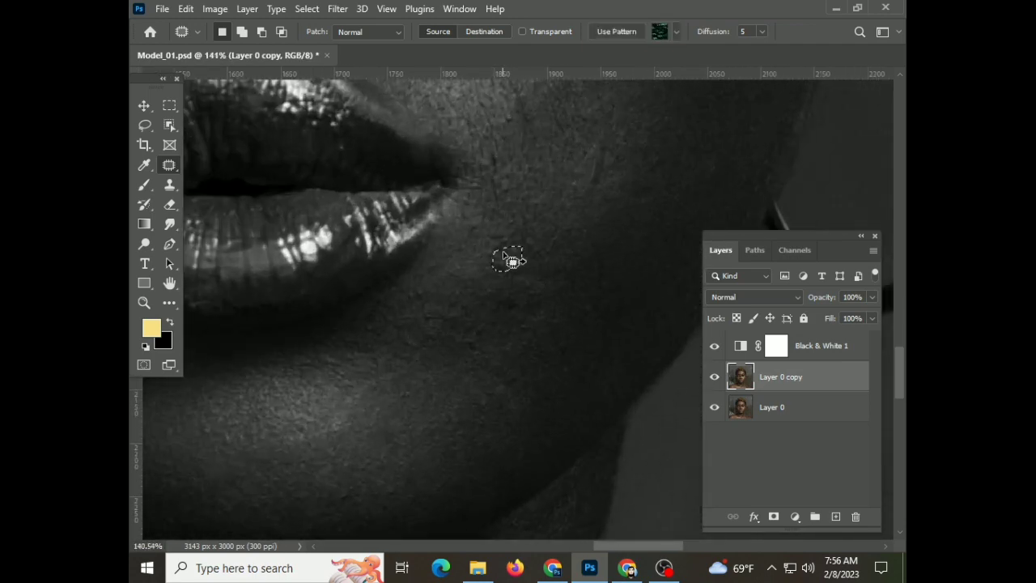
scroll(507, 259, "down", 3, "alt")
scroll(416, 301, "up", 3, "alt")
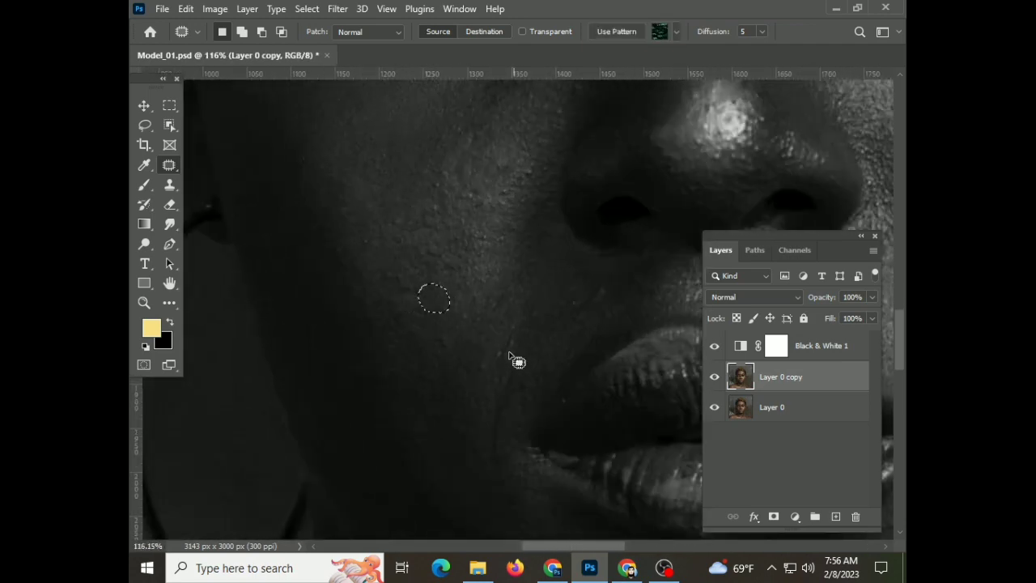
left_click_drag(502, 339, 505, 347)
scroll(609, 291, "down", 3, "alt")
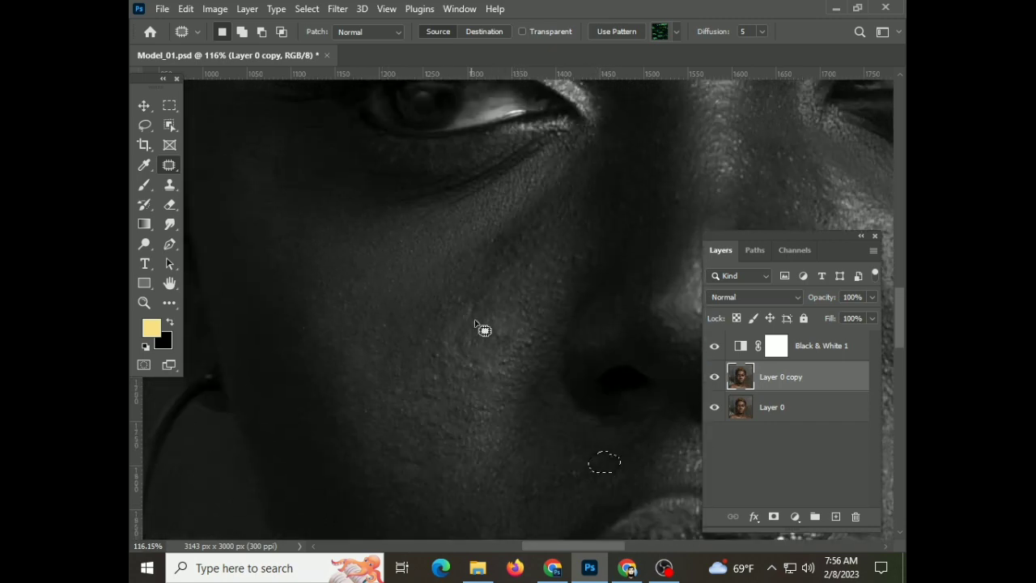
scroll(483, 329, "up", 4, "alt")
scroll(412, 361, "down", 2)
left_click_drag(361, 337, 366, 352)
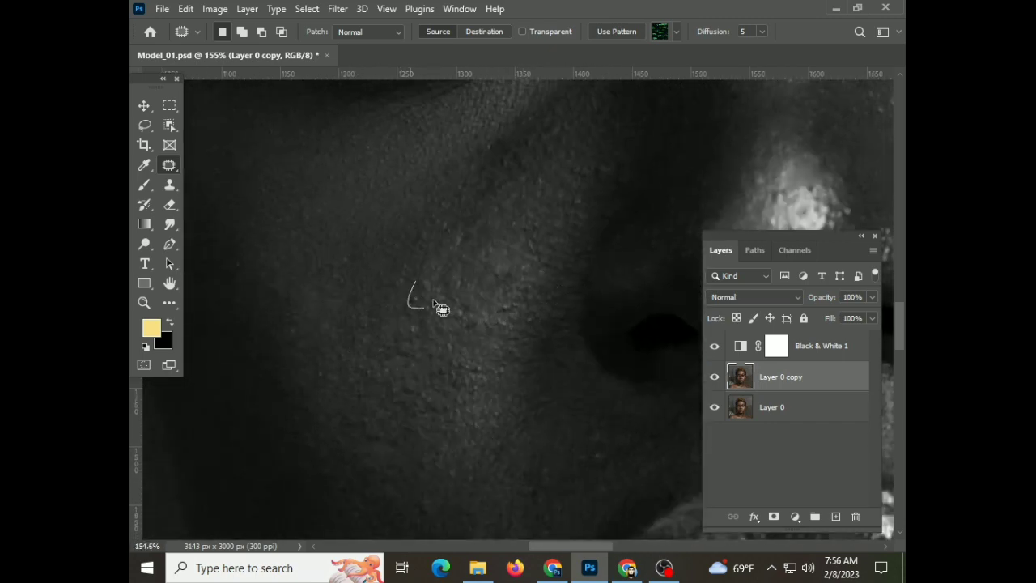
left_click_drag(434, 300, 533, 300)
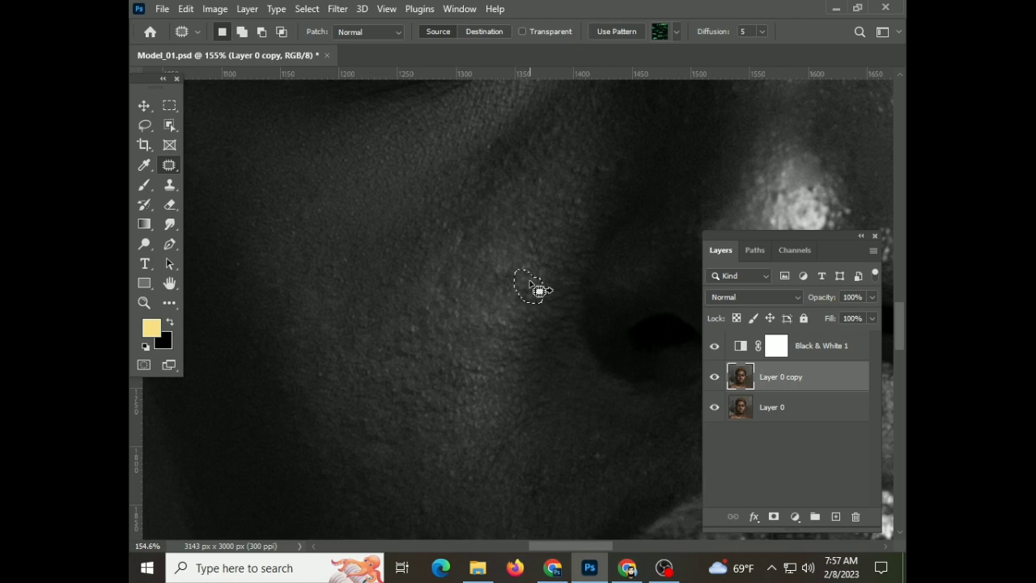
scroll(416, 266, "down", 3)
scroll(502, 316, "down", 2)
scroll(588, 358, "down", 2)
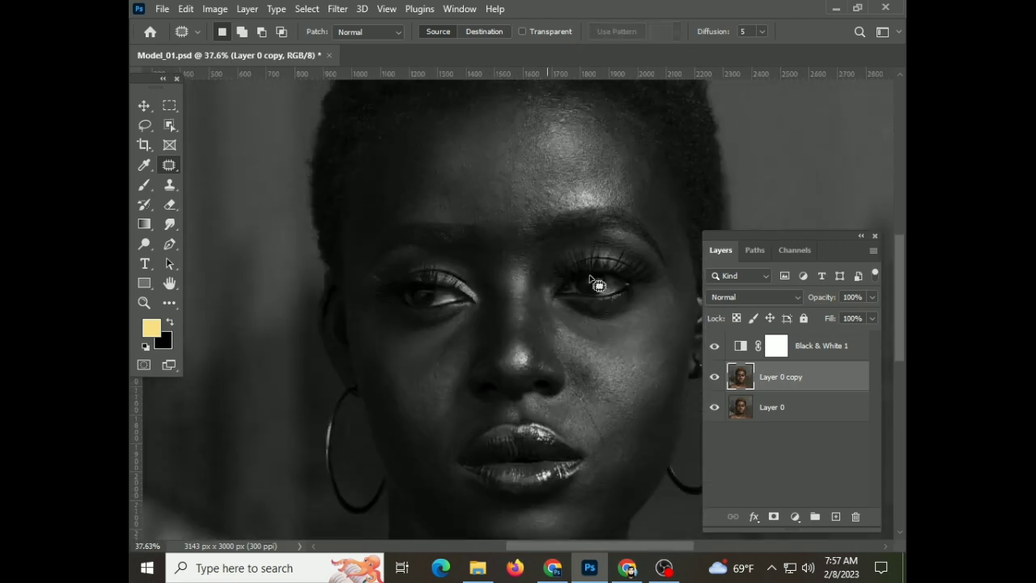
Save the document and hide the retouched layer to compare
key("ctrl+s")
scroll(301, 270, "down", 3)
scroll(404, 253, "up", 3)
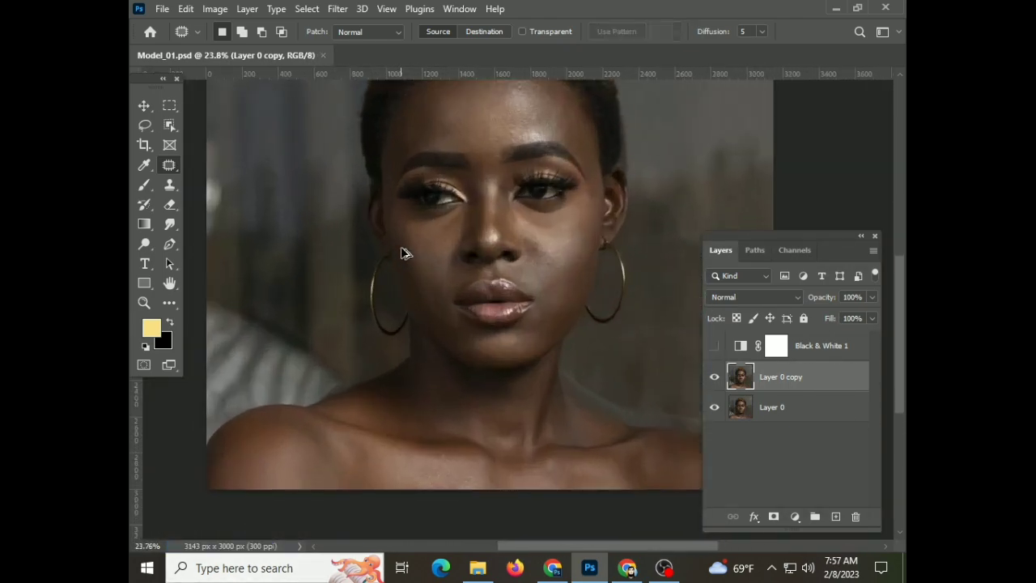
scroll(541, 314, "up", 3)
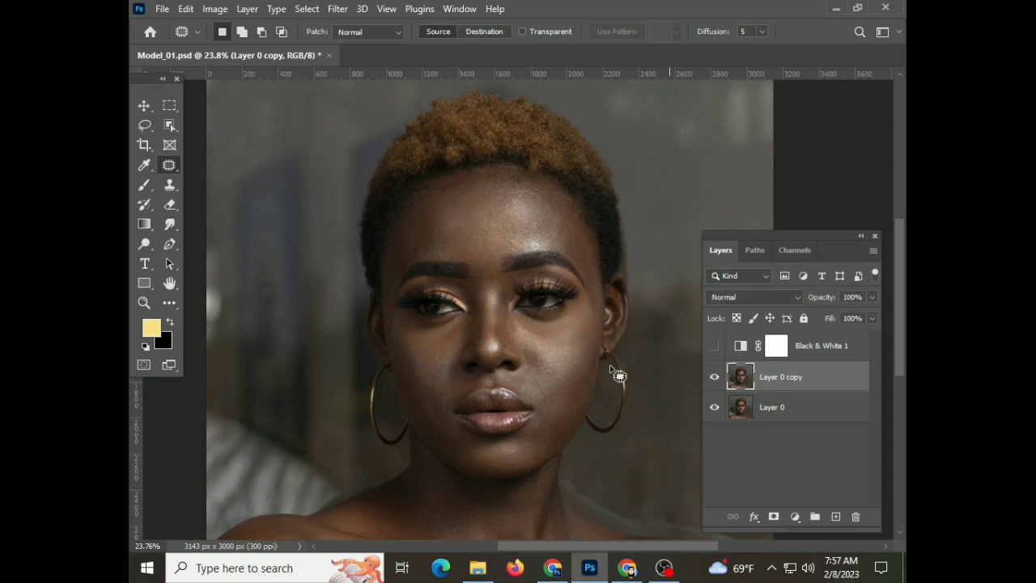
scroll(616, 370, "up", 3)
left_click(714, 377)
scroll(416, 377, "down", 3)
scroll(492, 358, "up", 1)
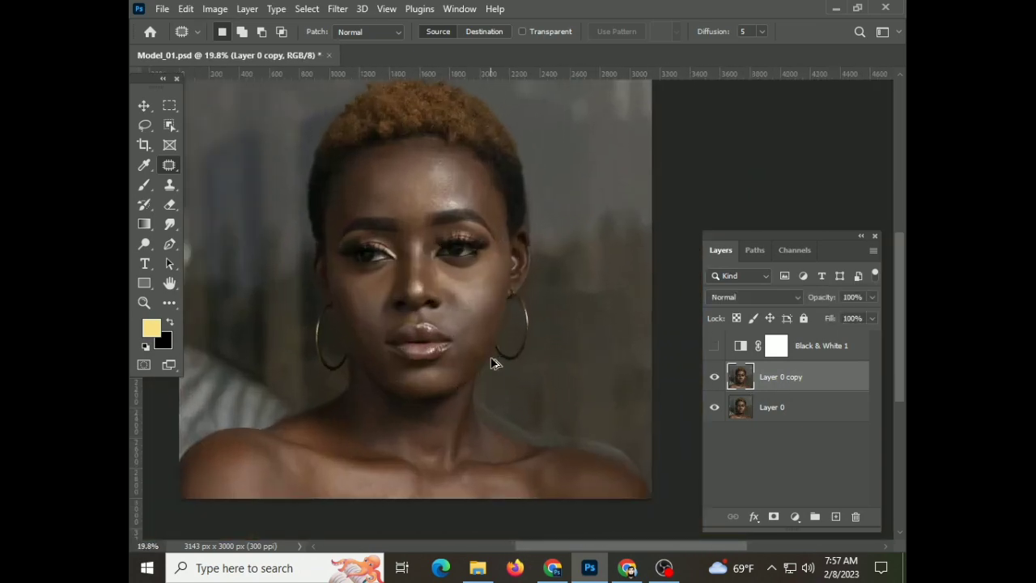
Duplicate the retouched layer, invert it and set its blend mode to Vivid Light
key("ctrl+j")
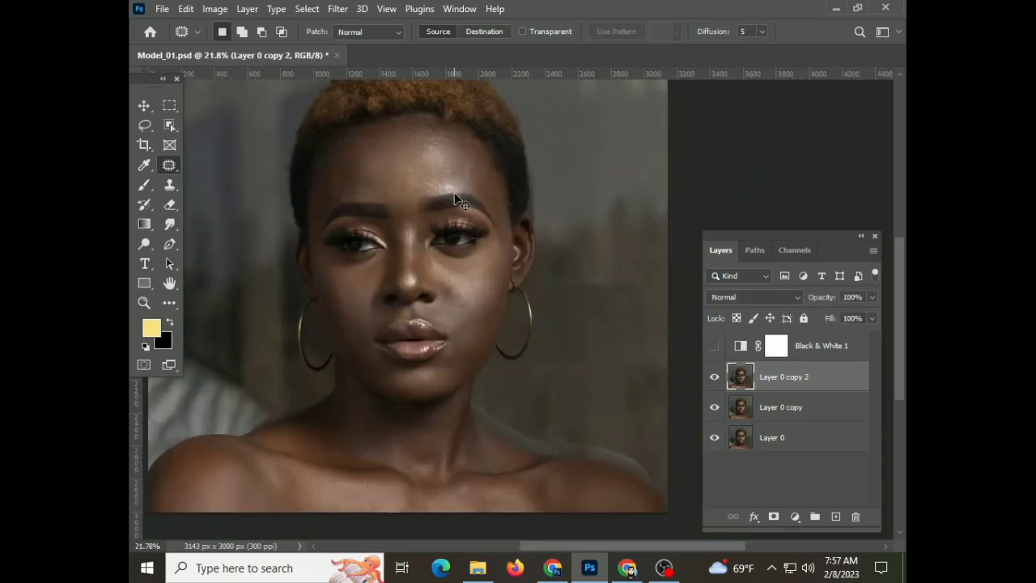
scroll(455, 199, "down", 1)
key("ctrl+i")
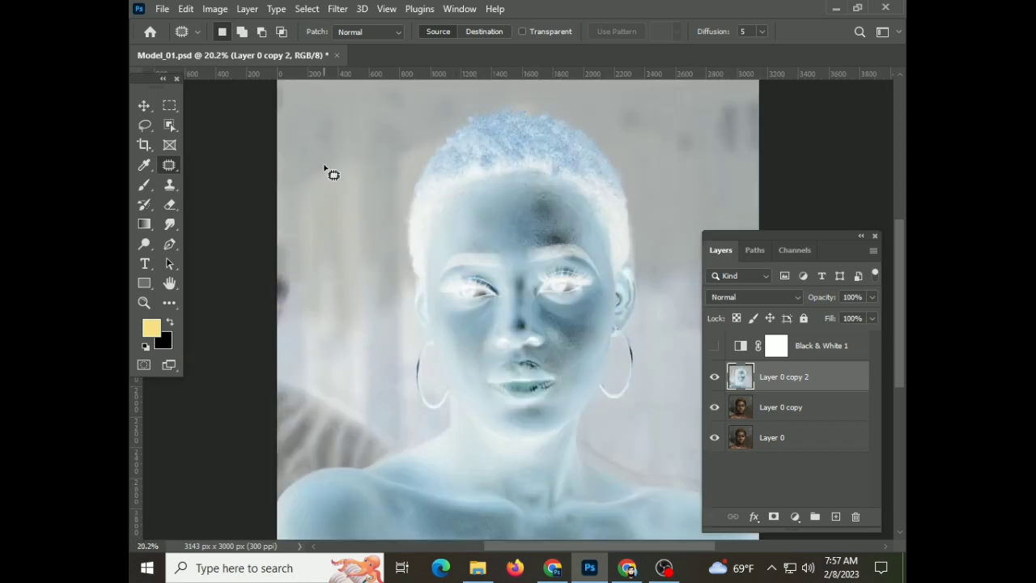
left_click(760, 276)
left_click(797, 297)
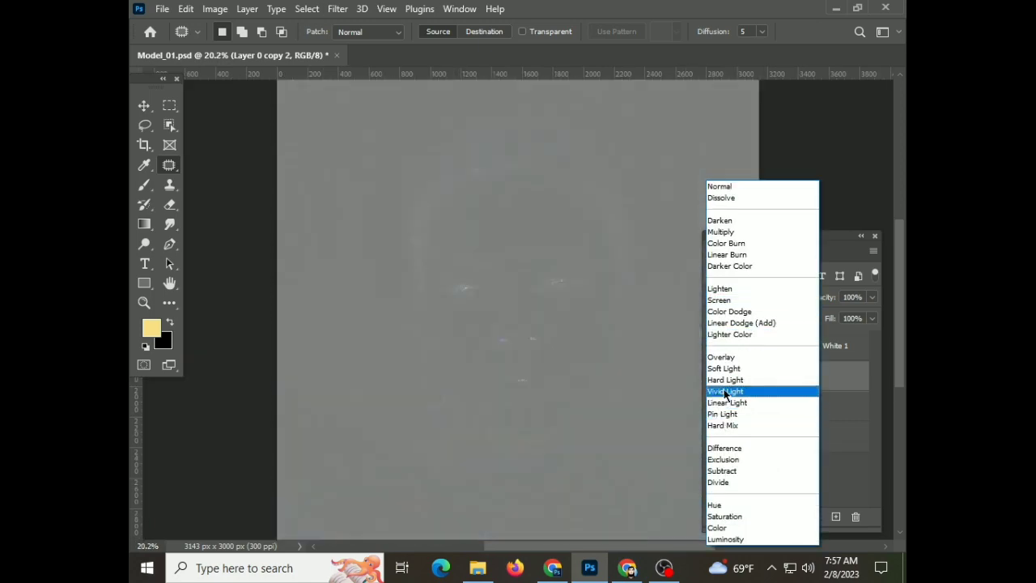
left_click(726, 392)
Apply a High Pass filter of about 25 px to Layer 0 copy 2
left_click(338, 9)
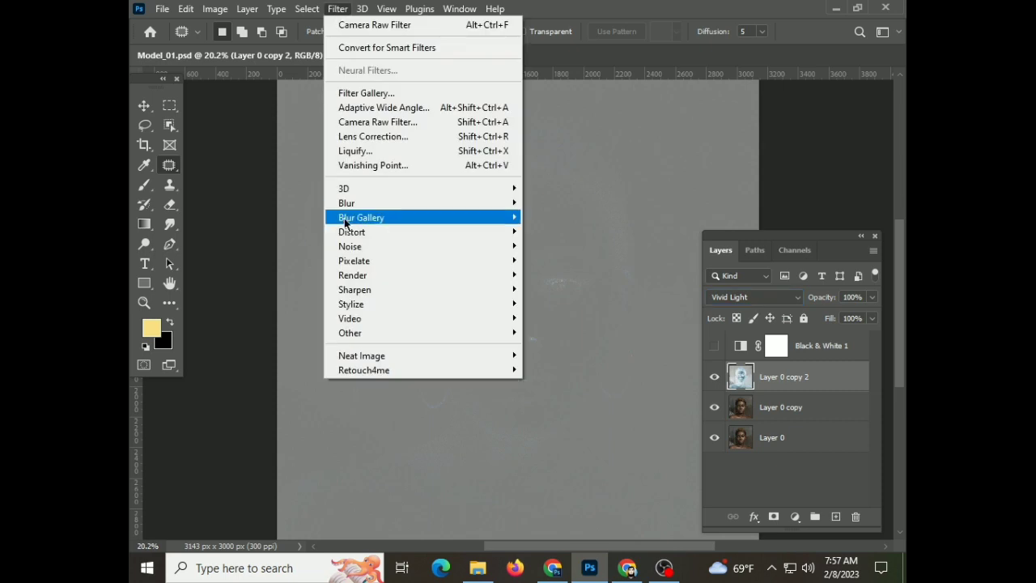
mouse_move(350, 333)
left_click(557, 346)
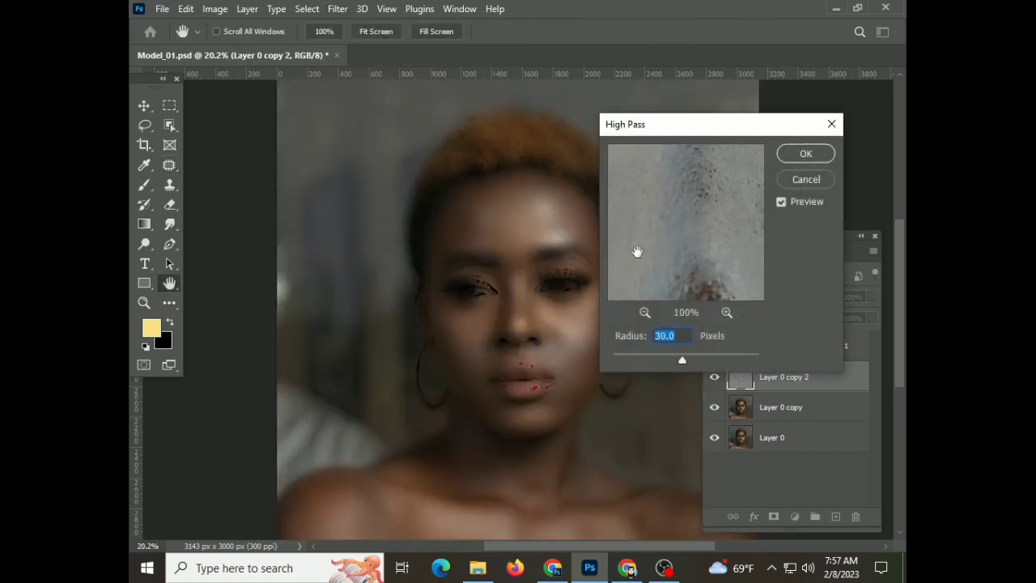
left_click_drag(678, 362, 676, 363)
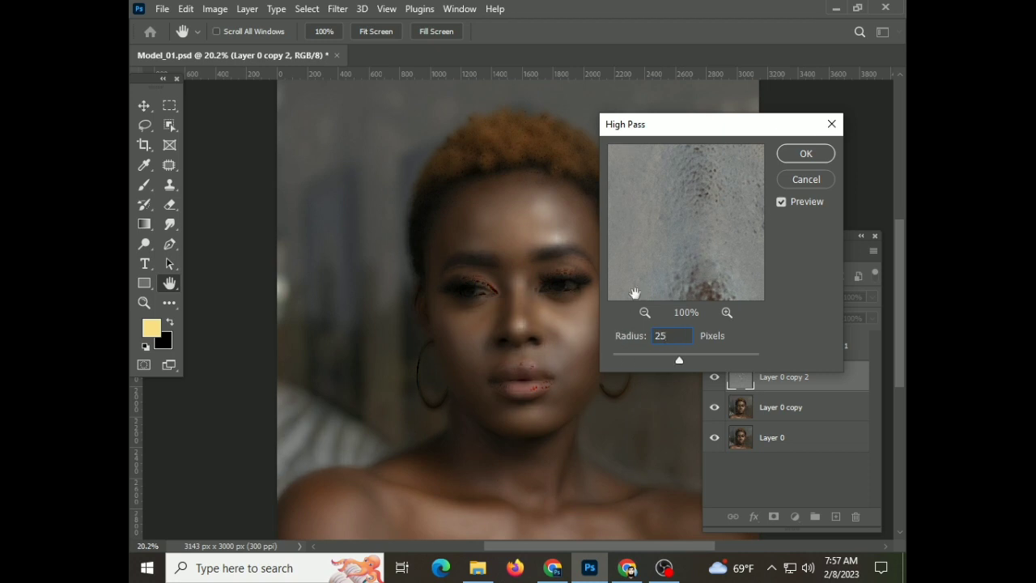
left_click(806, 154)
Apply a slight Gaussian Blur to Layer 0 copy 2
left_click(337, 8)
mouse_move(421, 203)
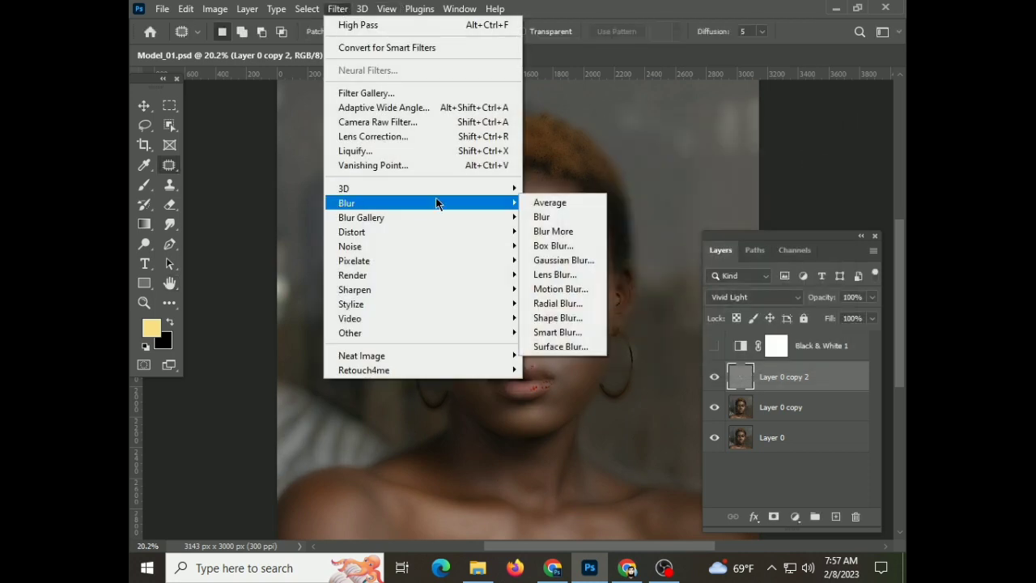
left_click(558, 256)
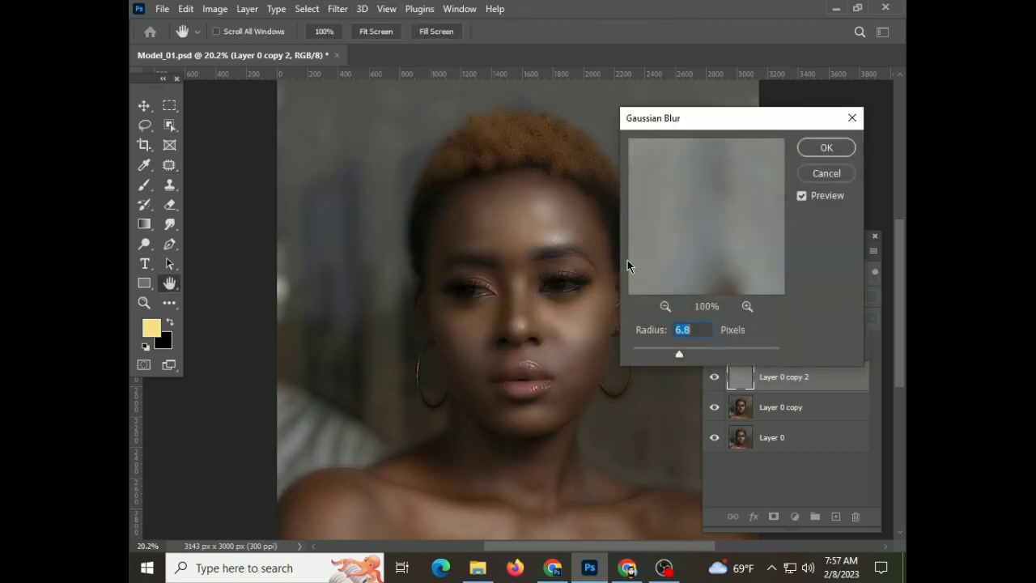
mouse_move(655, 353)
left_mouse_down()
mouse_move(630, 353)
mouse_move(648, 350)
left_mouse_up()
left_click(825, 147)
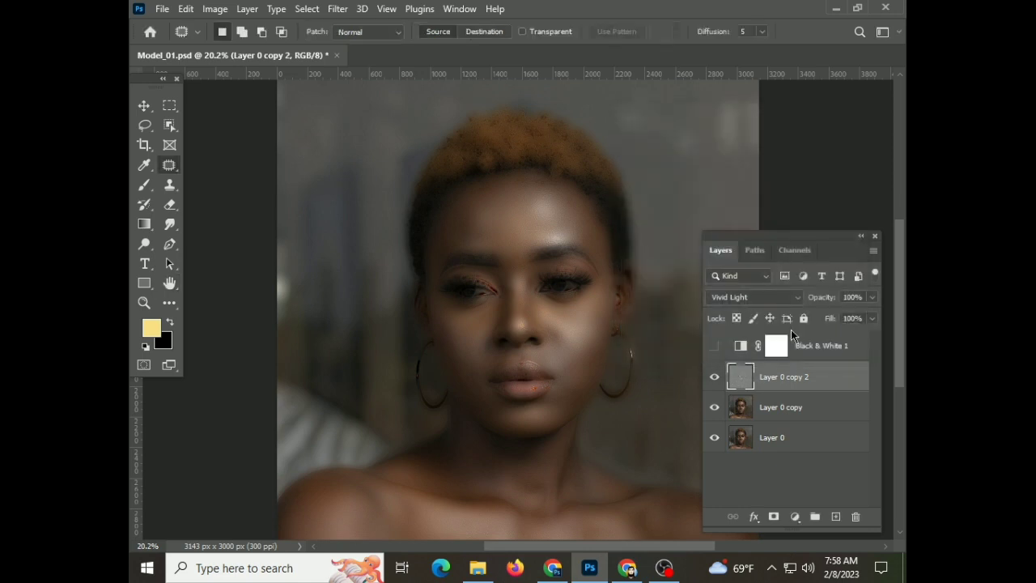
Add a black layer mask to Layer 0 copy 2 and set up a white Brush
left_click(775, 522, "alt")
scroll(486, 308, "up", 3)
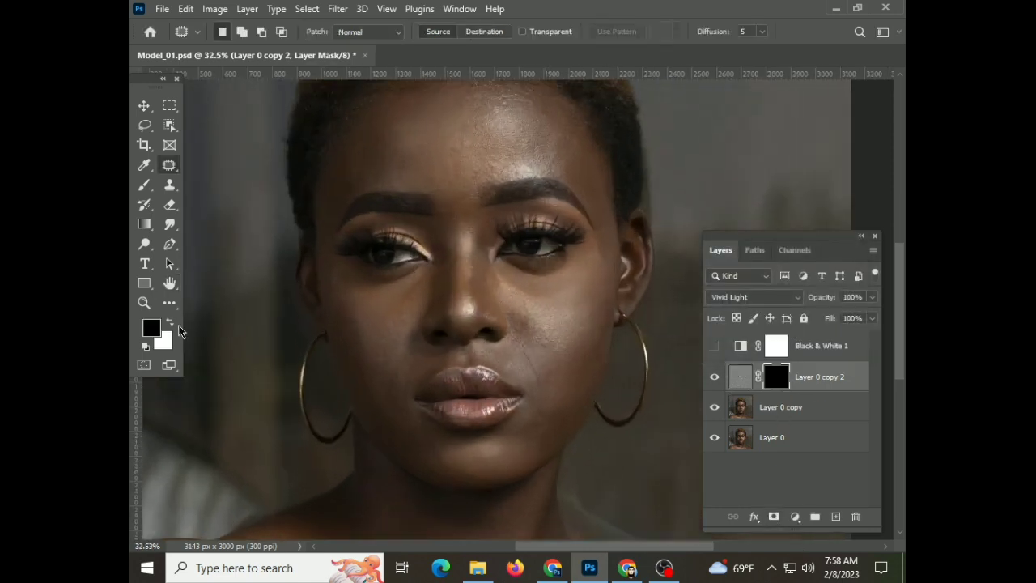
key("x")
left_click(144, 185)
left_click(215, 184)
Set the brush to about 125 px size with 71% opacity
scroll(453, 308, "up", 3)
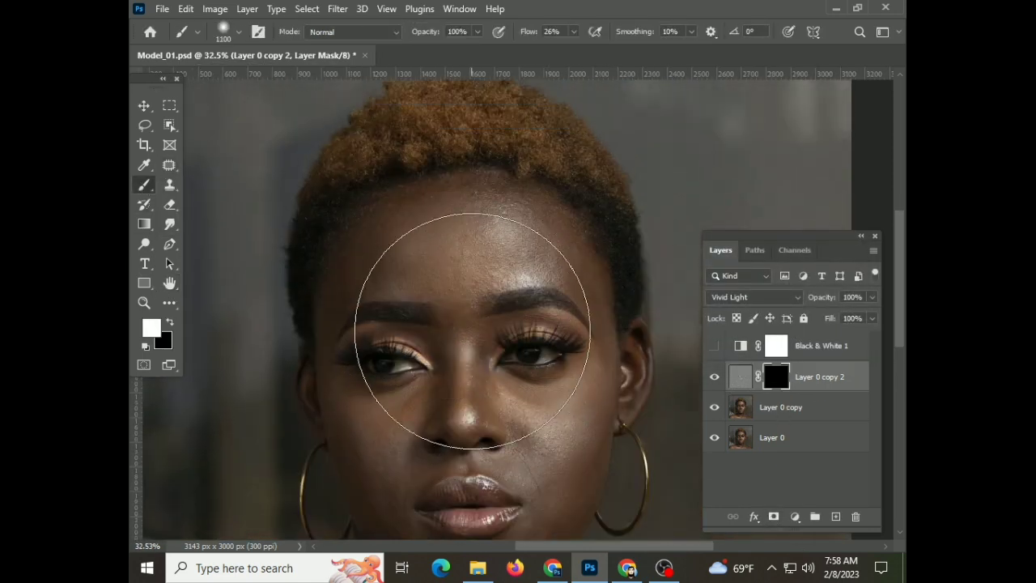
key("[")
key("[")
key("[")
right_click(457, 243)
left_click(478, 32)
left_click_drag(482, 51, 456, 50)
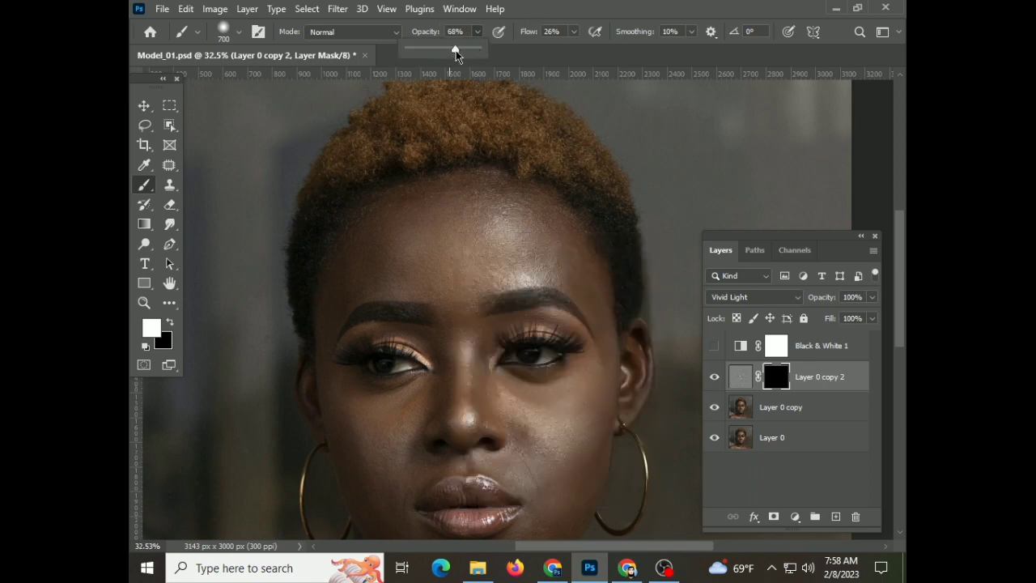
scroll(463, 248, "up", 3)
key("[")
key("[")
key("[")
key("[")
key("[")
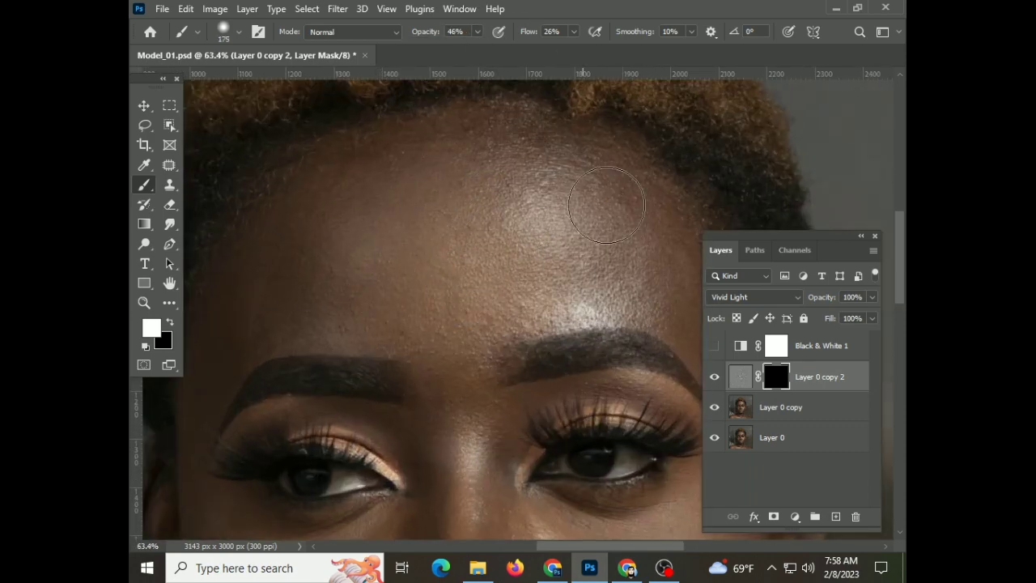
key("7")
key("1")
scroll(526, 267, "down", 2)
key("[")
key("[")
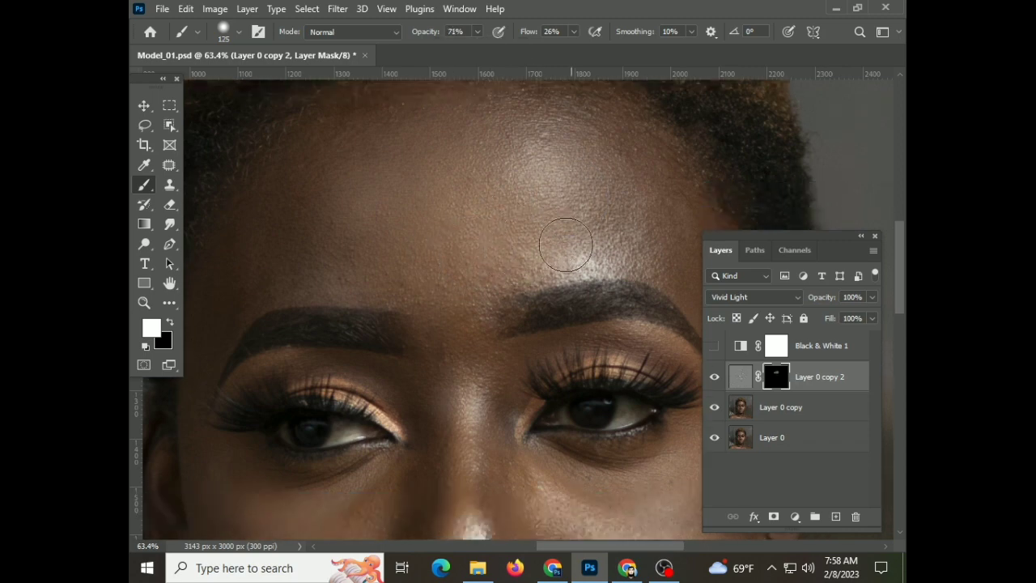
Paint the mask white over the left side of the face and right cheek at 90 px
scroll(381, 273, "up", 2)
scroll(486, 259, "up", 1)
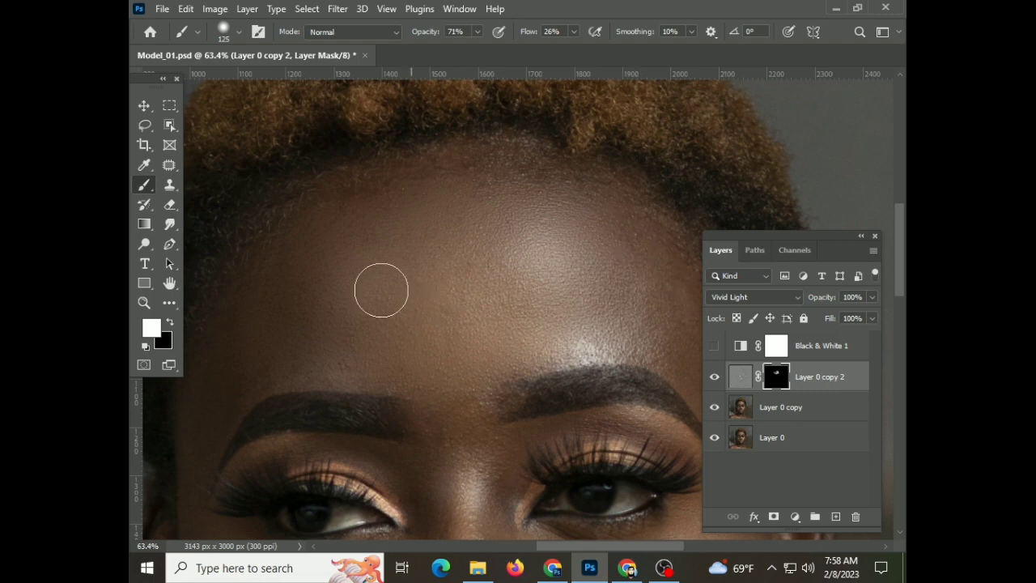
scroll(445, 283, "down", 3)
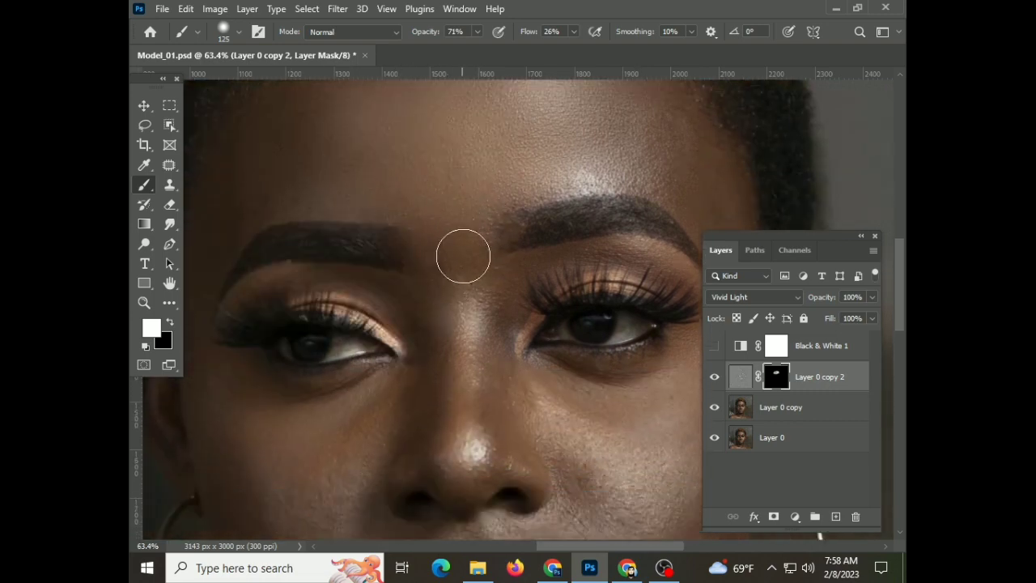
scroll(485, 243, "down", 1)
key("[")
key("[")
scroll(453, 230, "down", 1)
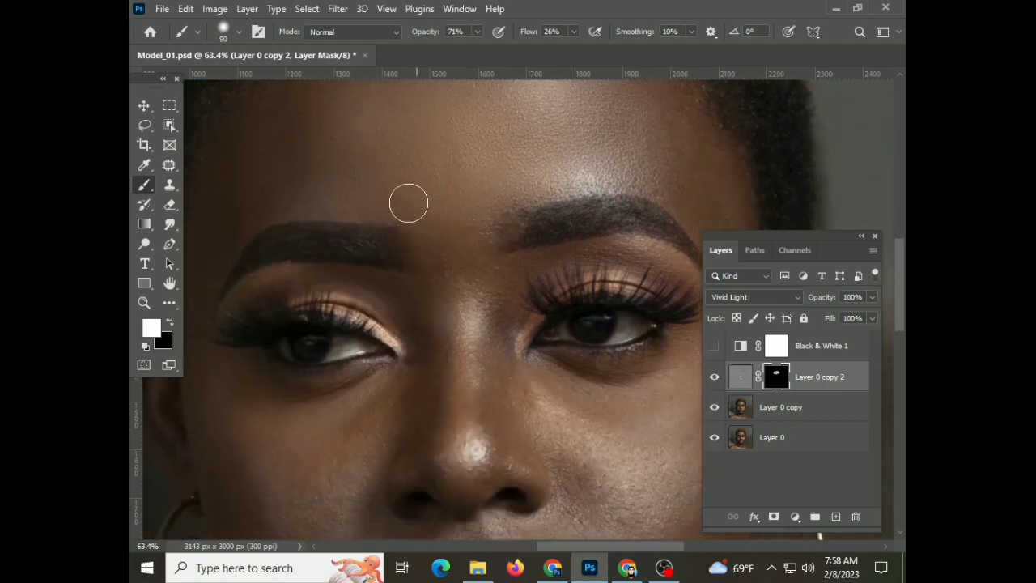
scroll(457, 165, "left", 4)
left_click_drag(638, 215, 570, 195)
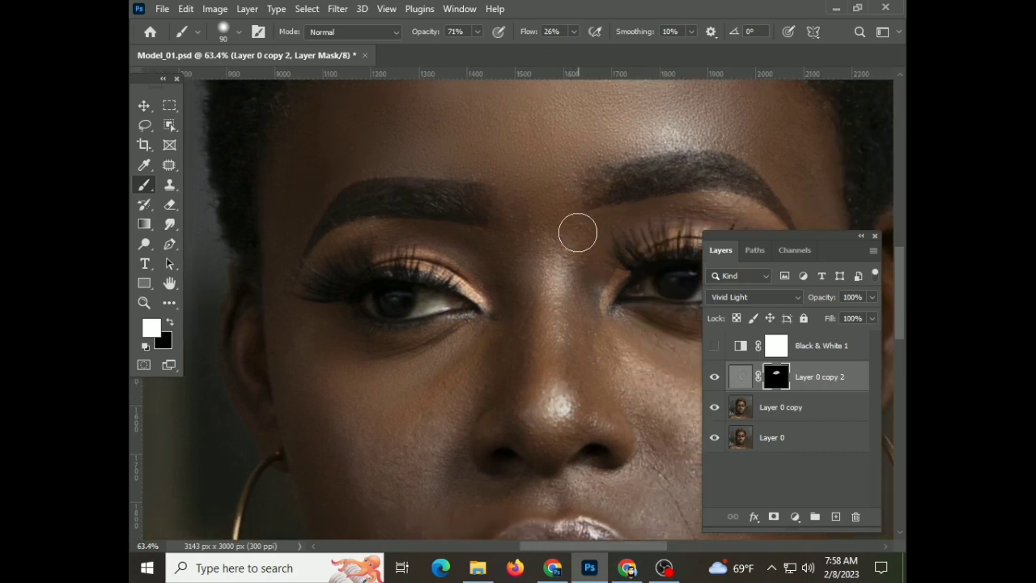
scroll(523, 292, "down", 3)
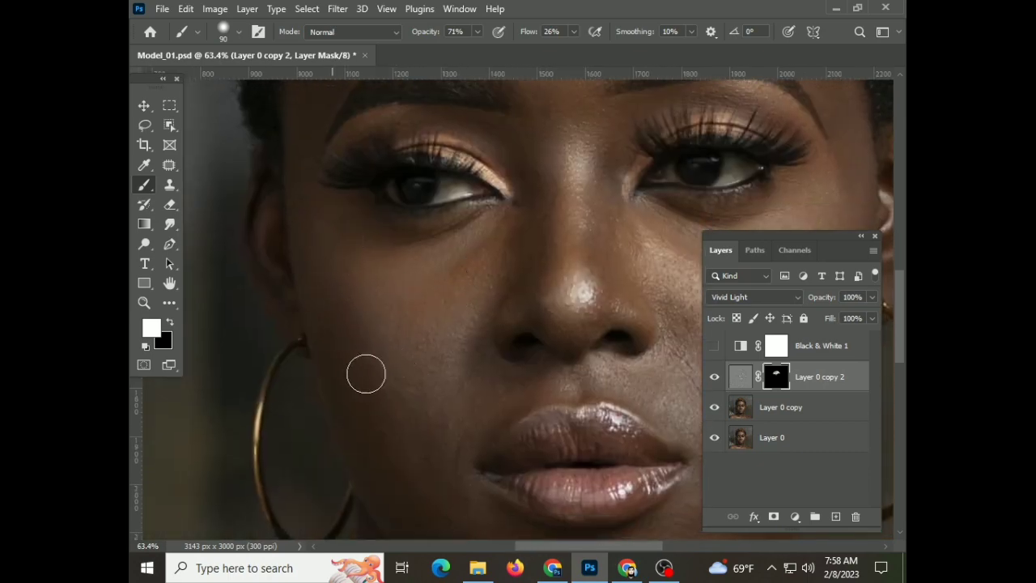
scroll(366, 373, "down", 2)
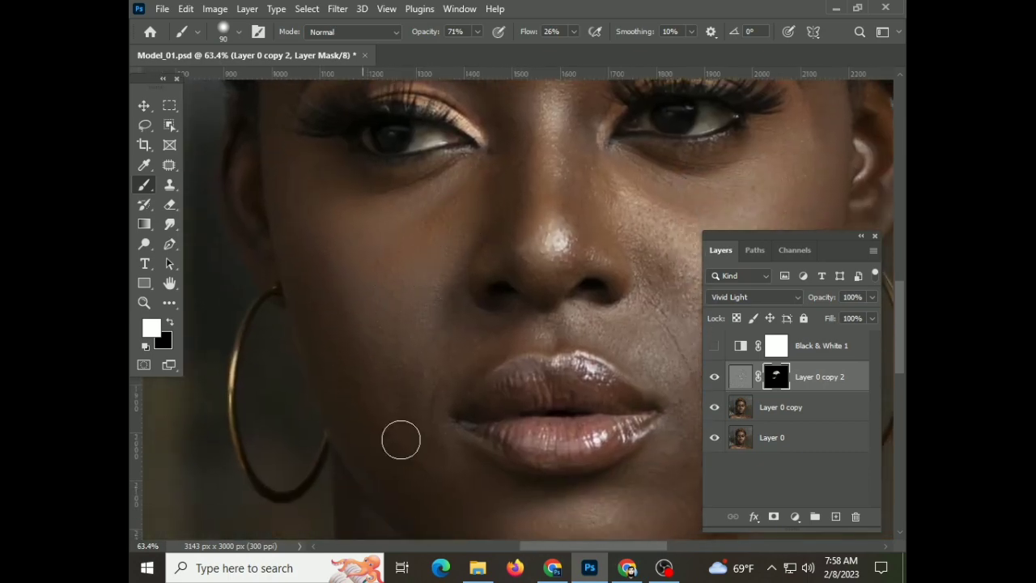
left_click_drag(733, 332, 544, 329)
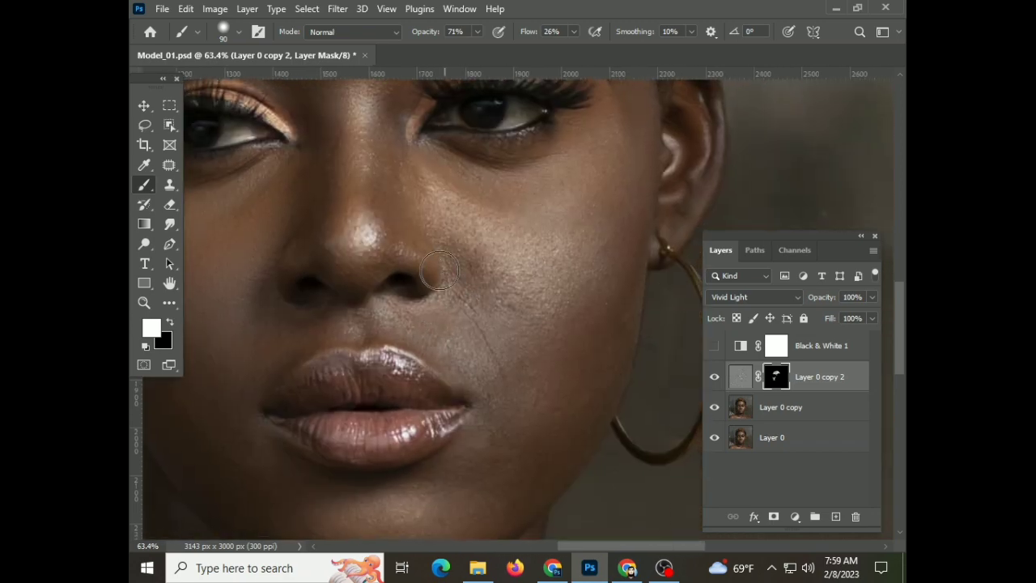
scroll(510, 332, "up", 1)
scroll(599, 389, "down", 2)
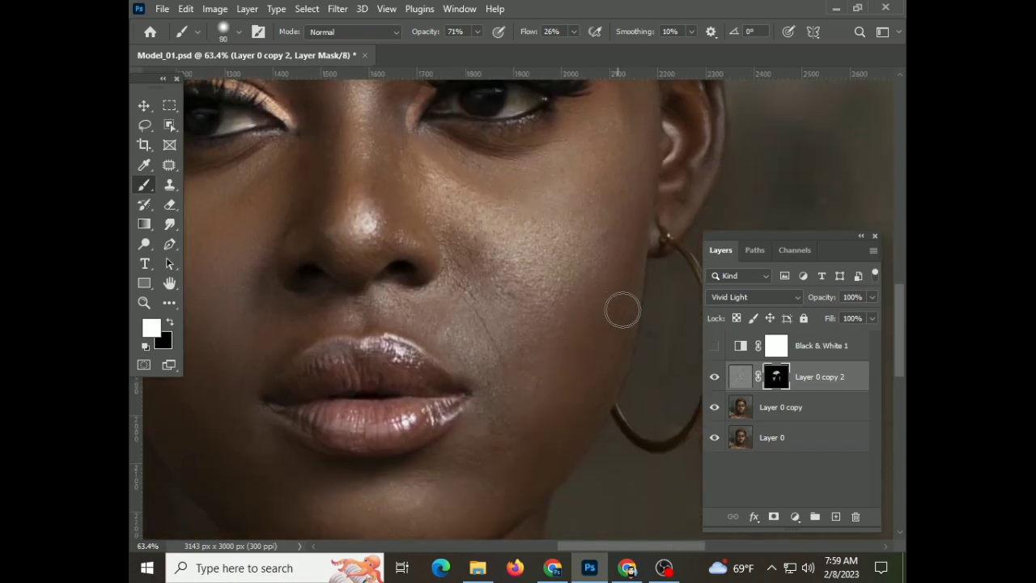
Continue painting the cheeks white, resizing the brush between 70 and 100
key("bracketright")
scroll(521, 463, "down", 3)
key("bracketright")
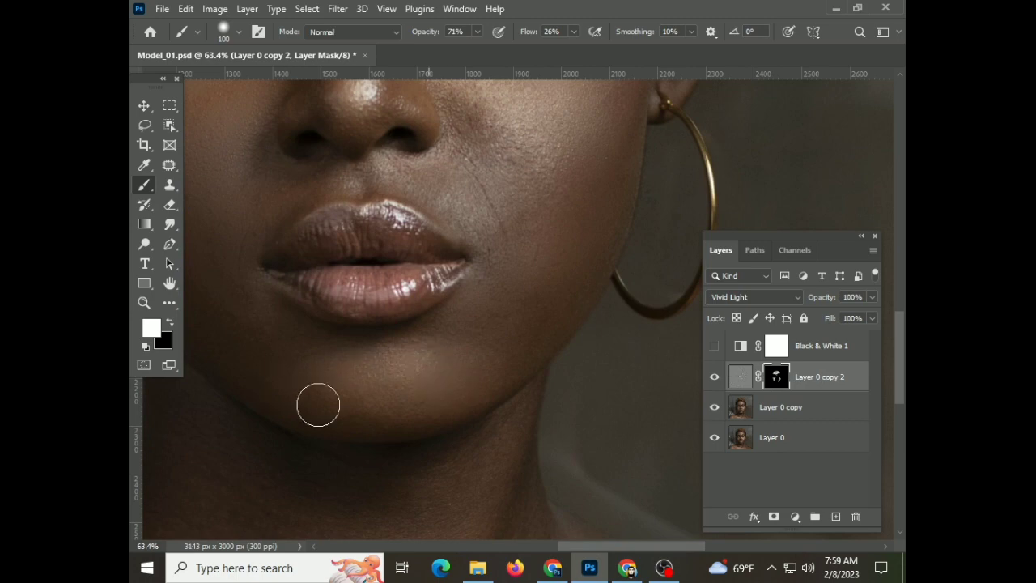
scroll(469, 375, "up", 2)
scroll(444, 300, "up", 3)
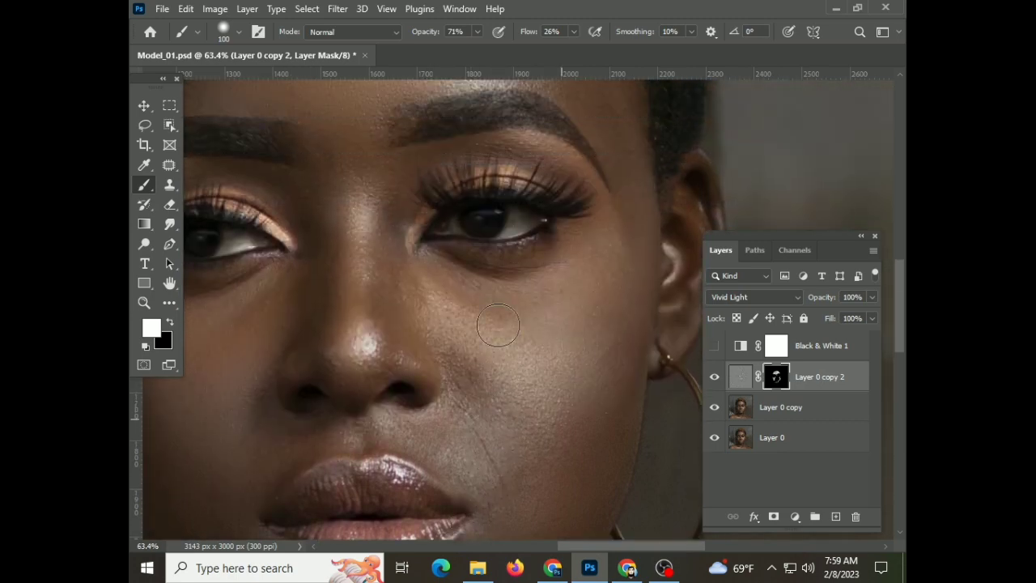
scroll(543, 390, "up", 2)
key("bracketleft")
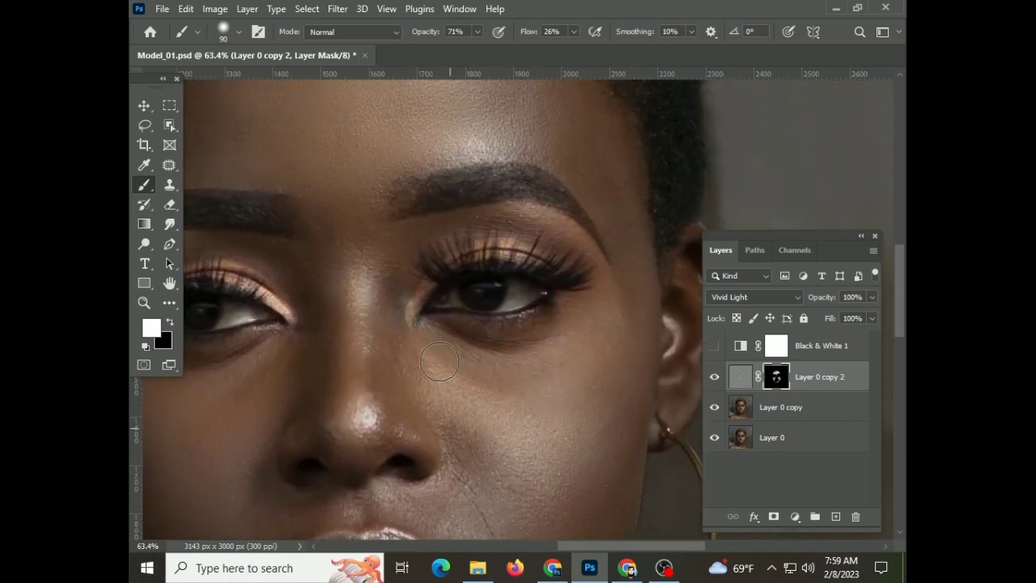
scroll(518, 489, "down", 2)
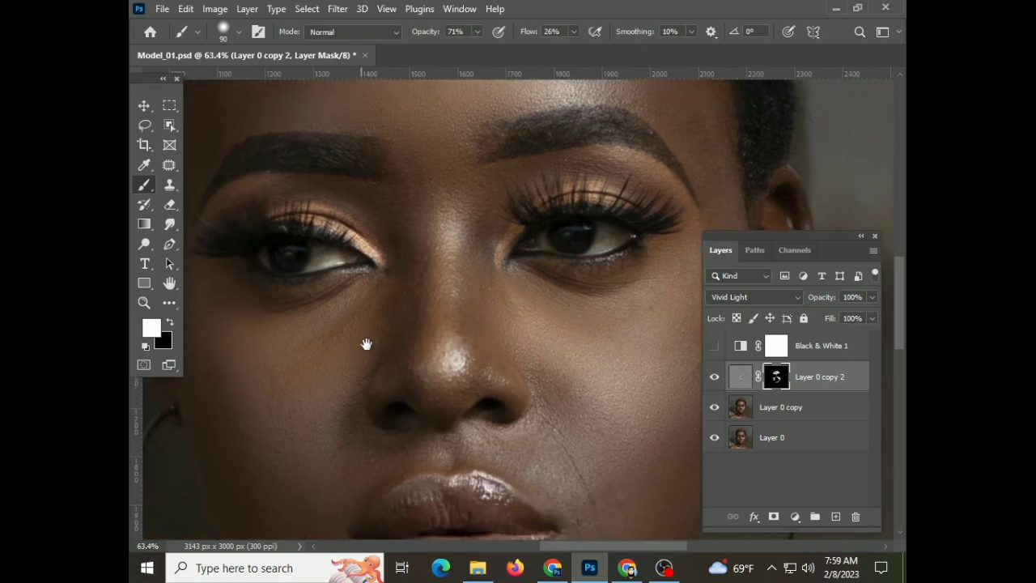
scroll(363, 340, "left", 2)
scroll(490, 387, "down", 2)
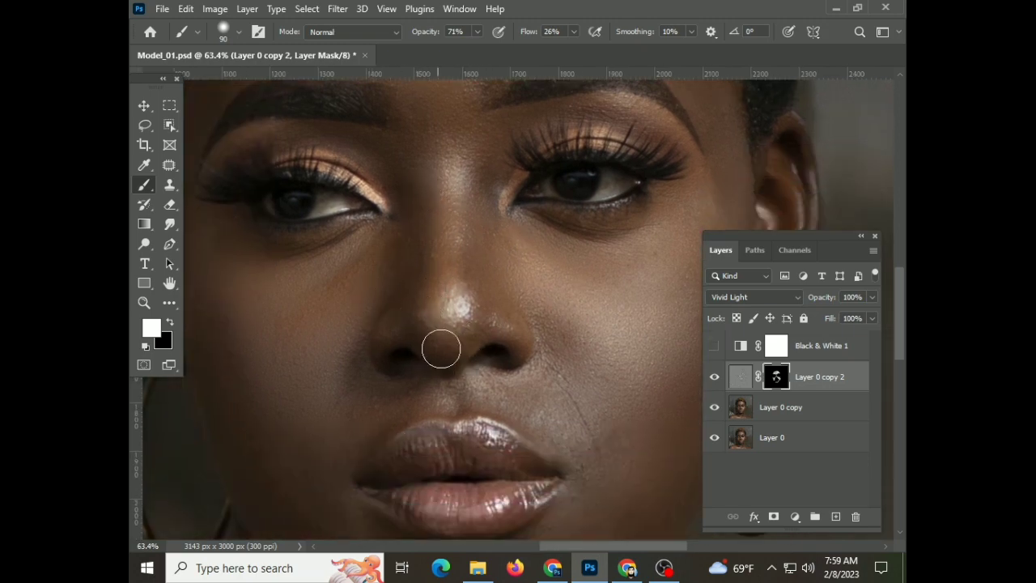
scroll(478, 366, "down", 1)
scroll(331, 343, "up", 3)
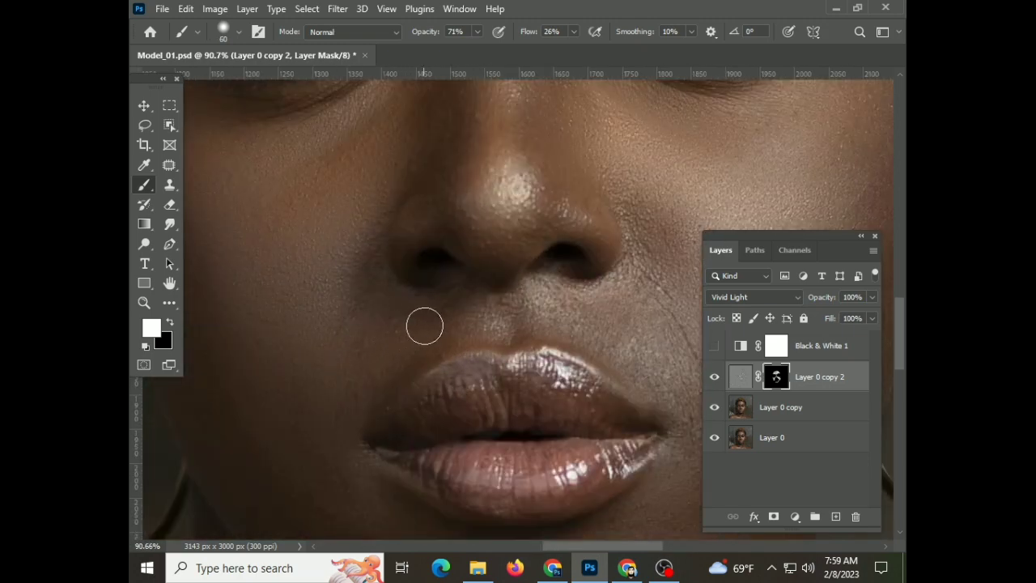
scroll(565, 317, "down", 5)
scroll(309, 277, "down", 2)
key("bracketright")
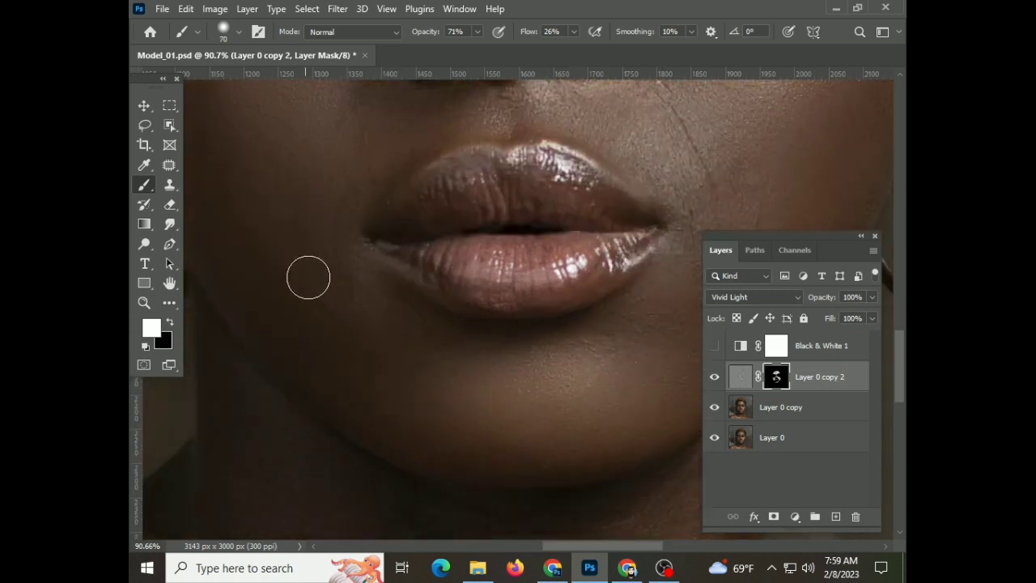
scroll(534, 364, "up", 8)
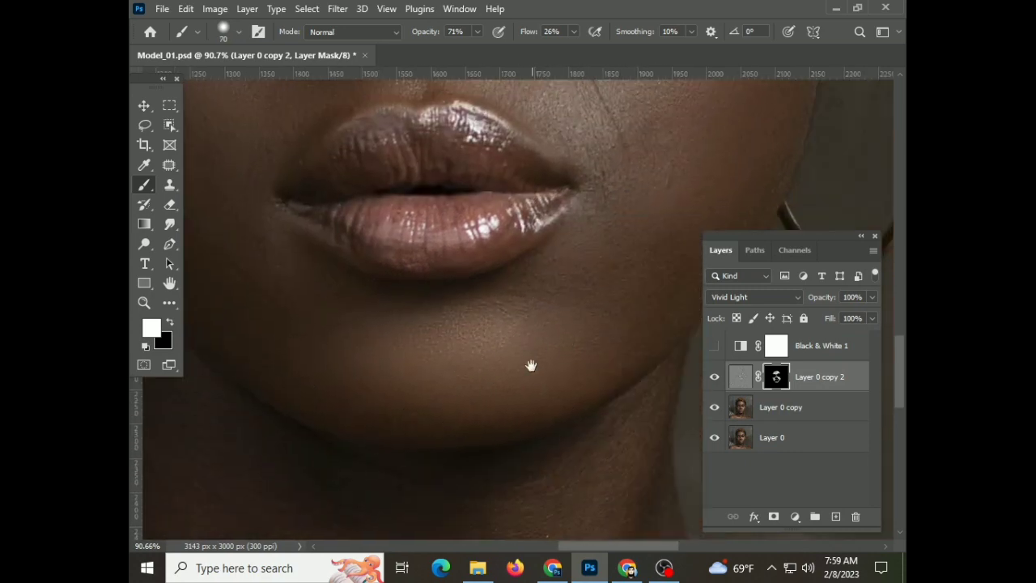
scroll(536, 305, "right", 8)
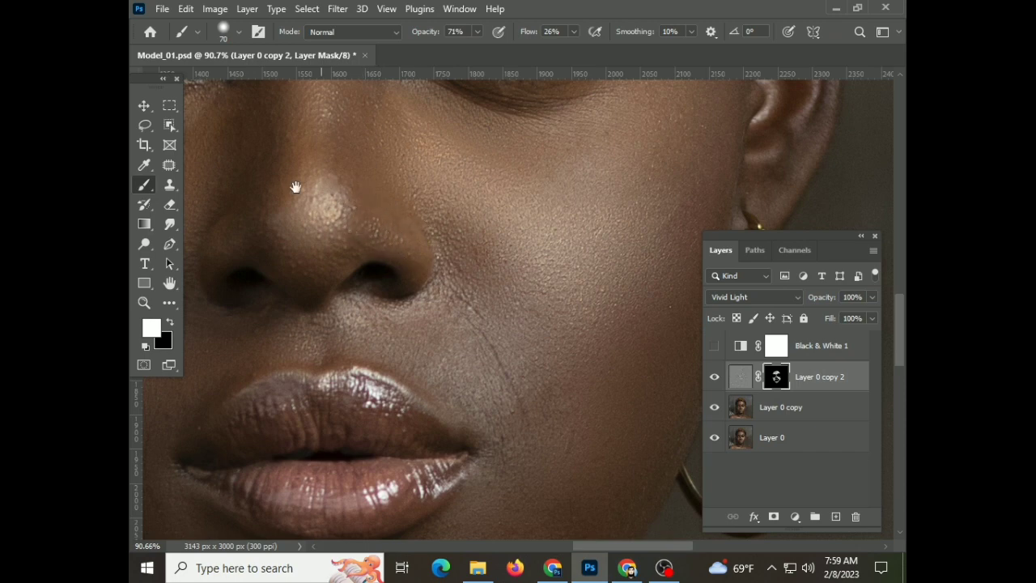
Paint the mask over the eyes, nose, lips and chin with a slightly larger brush
left_click_drag(296, 187, 443, 187)
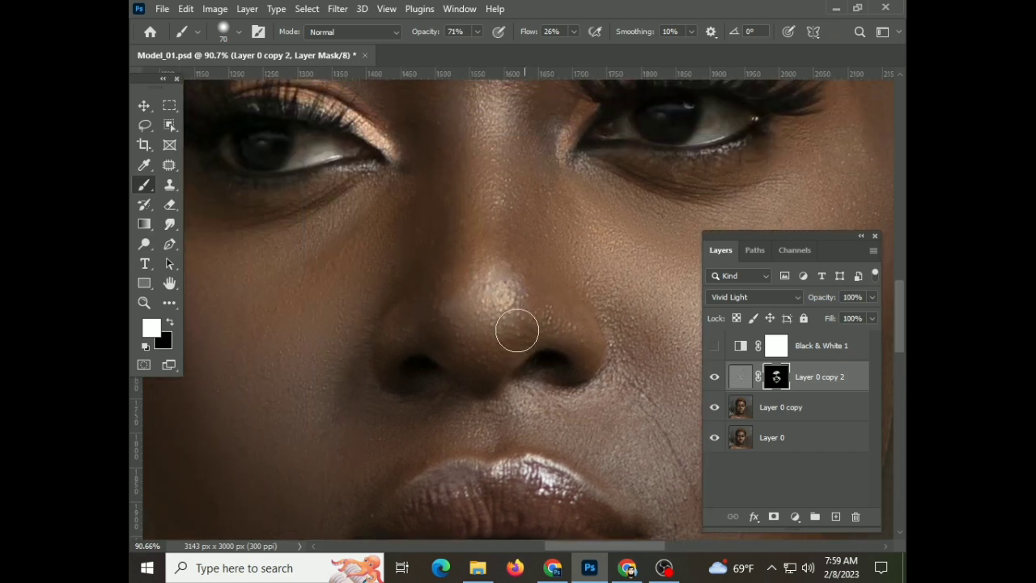
left_click_drag(517, 331, 388, 280)
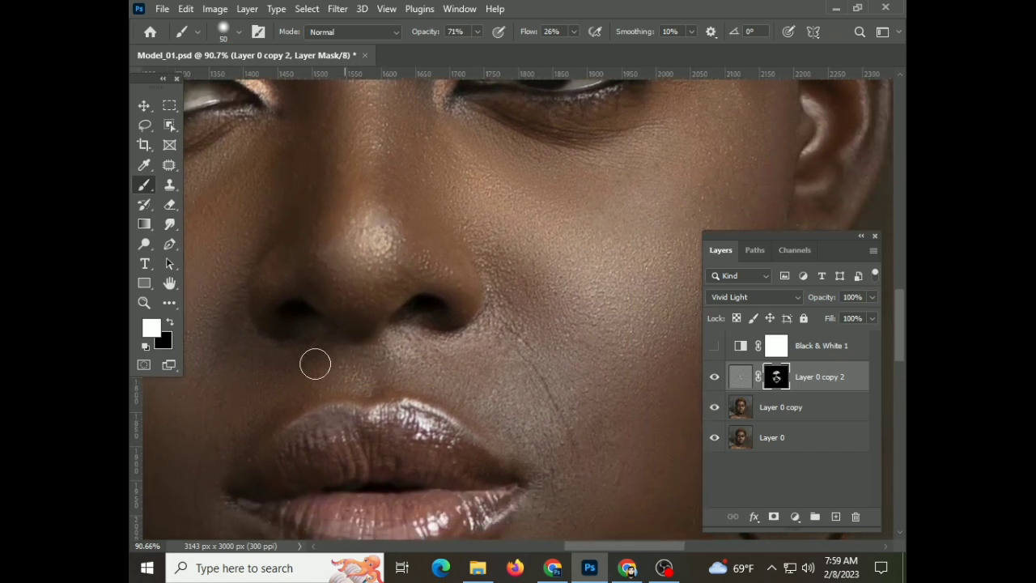
scroll(455, 383, "down", 2)
scroll(570, 445, "down", 6)
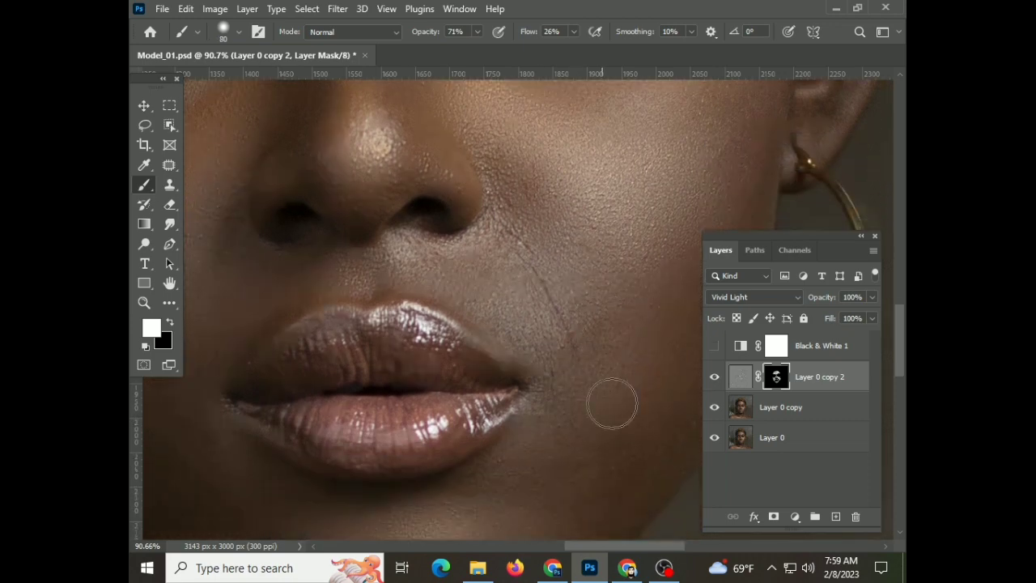
key("bracketright")
scroll(617, 407, "down", 8)
scroll(613, 294, "down", 6)
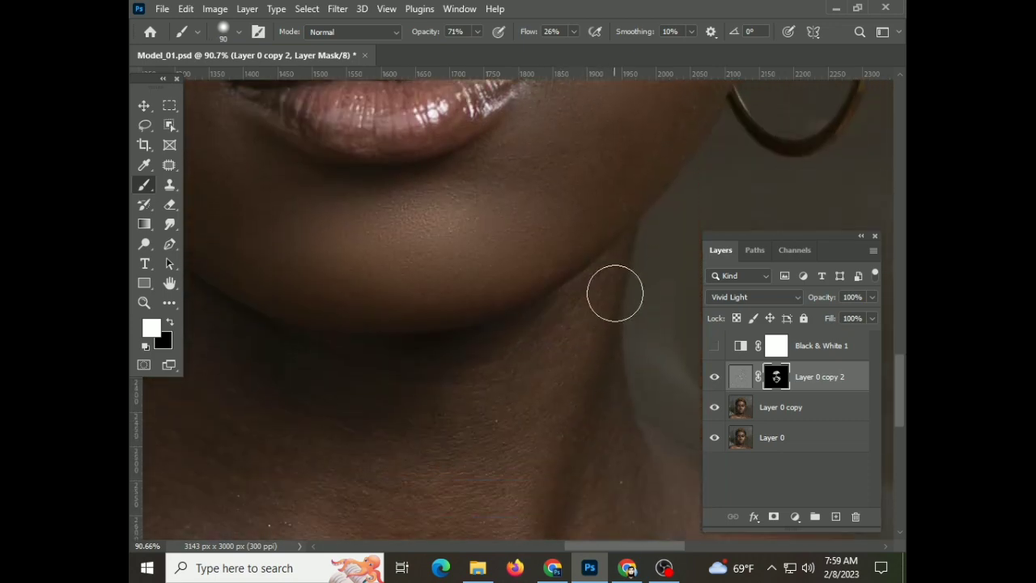
key("bracketright")
scroll(324, 478, "down", 5)
left_click_drag(324, 477, 411, 321)
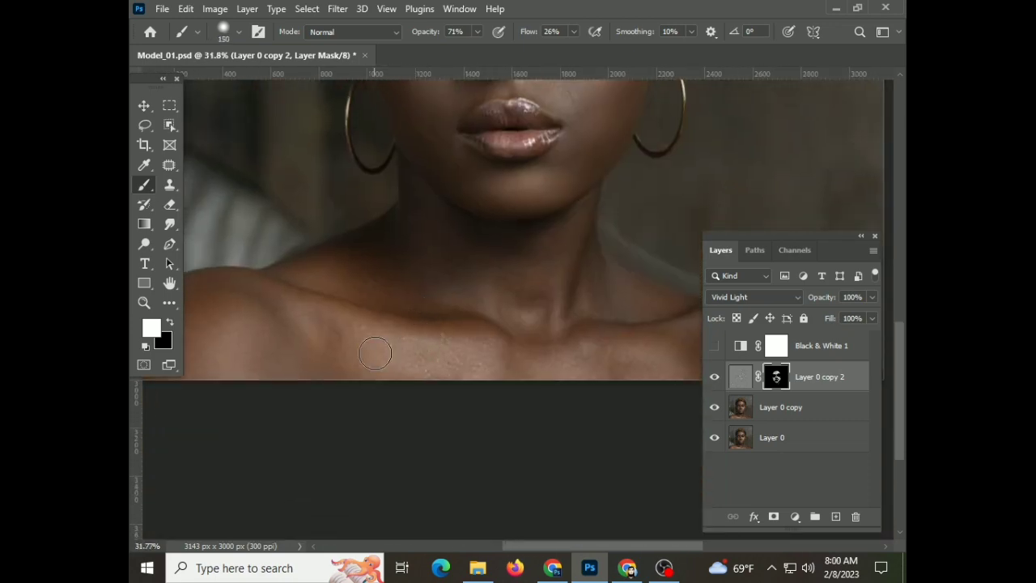
Paint the neck with a much larger brush, then the nose with a smaller one
key("bracketright")
key("bracketright")
key("bracketright")
scroll(321, 331, "up", 3)
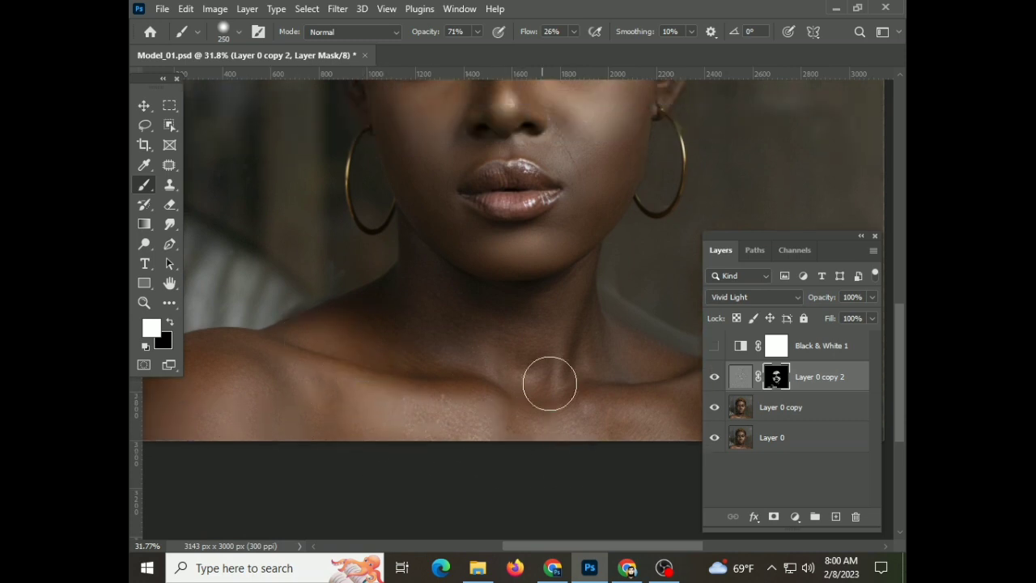
scroll(486, 405, "right", 3)
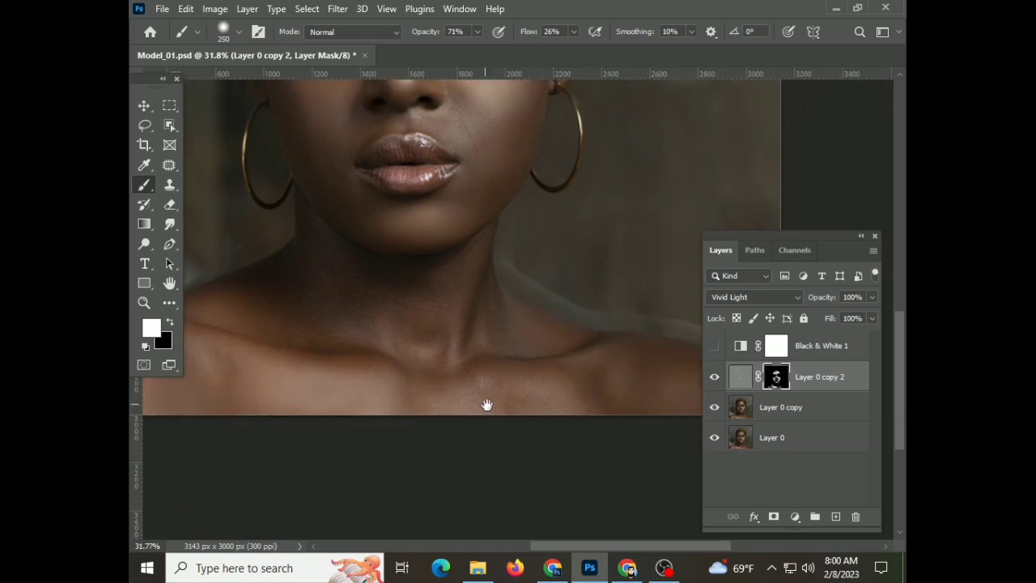
scroll(527, 383, "right", 3)
left_click_drag(373, 325, 398, 378)
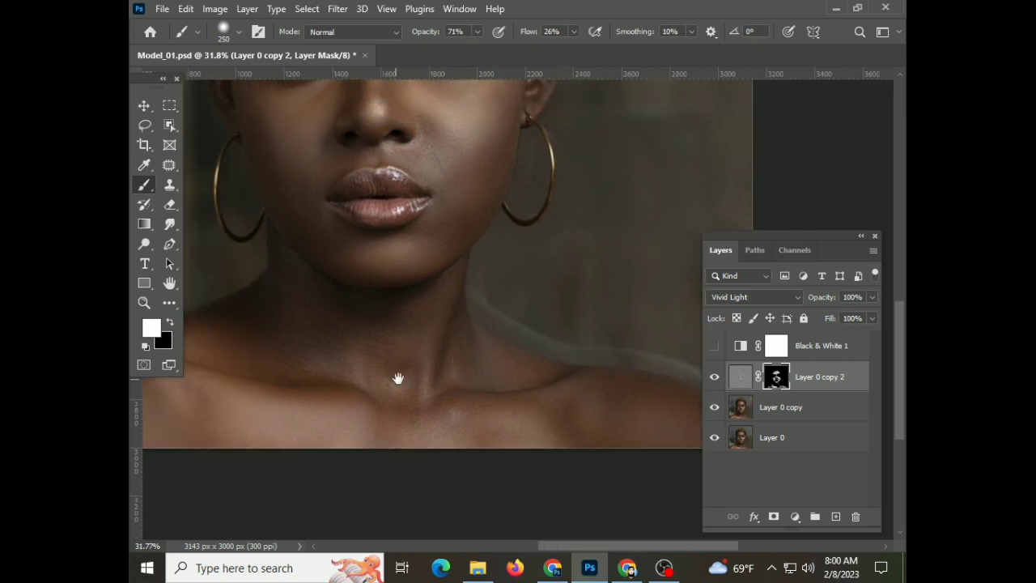
scroll(364, 356, "left", 3)
scroll(490, 363, "up", 4)
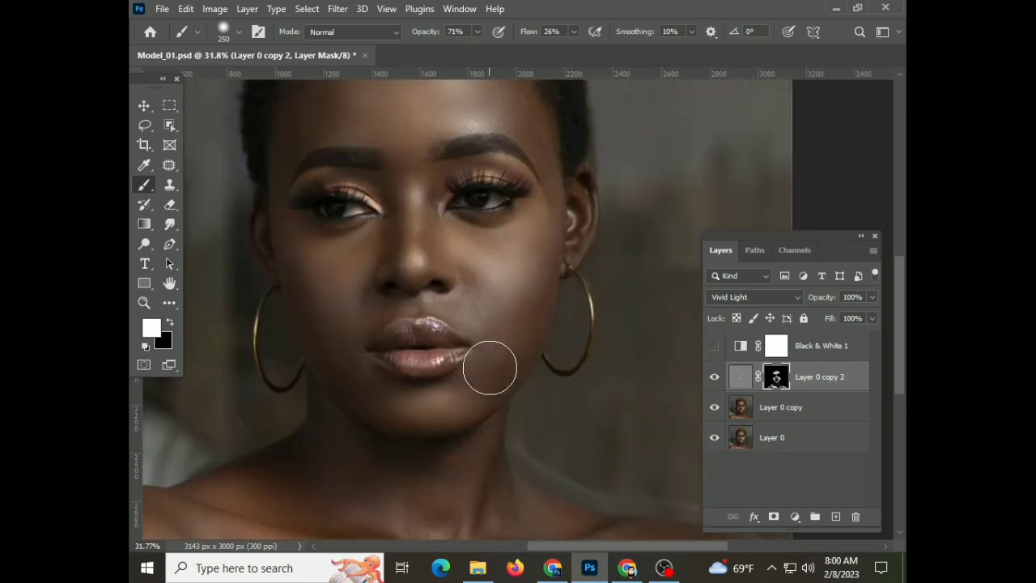
scroll(363, 287, "up", 3)
scroll(566, 335, "up", 2)
key("bracketleft")
key("bracketleft")
key("bracketleft")
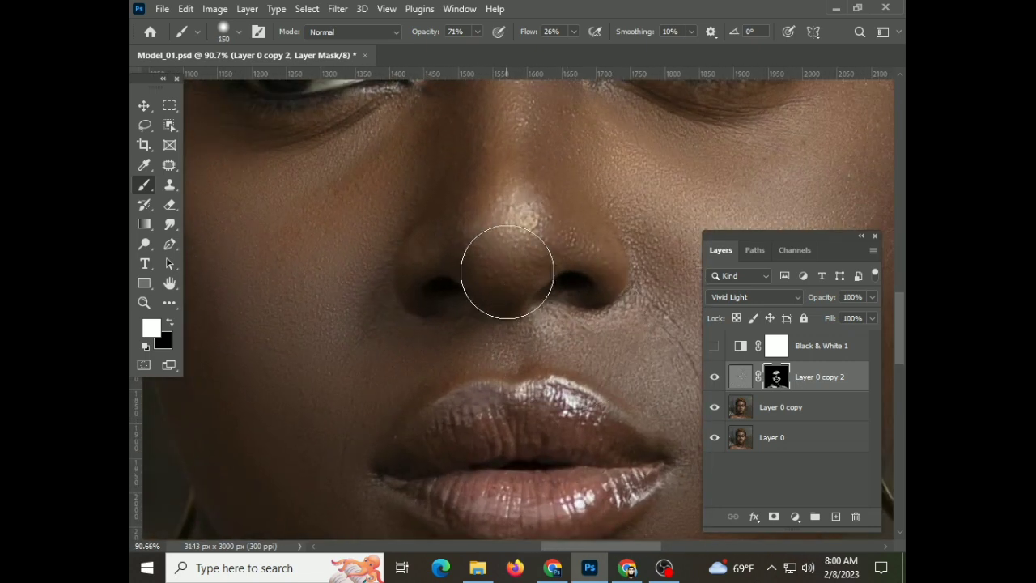
scroll(505, 259, "up", 3)
key("bracketleft")
scroll(507, 275, "up", 5)
scroll(505, 283, "up", 3)
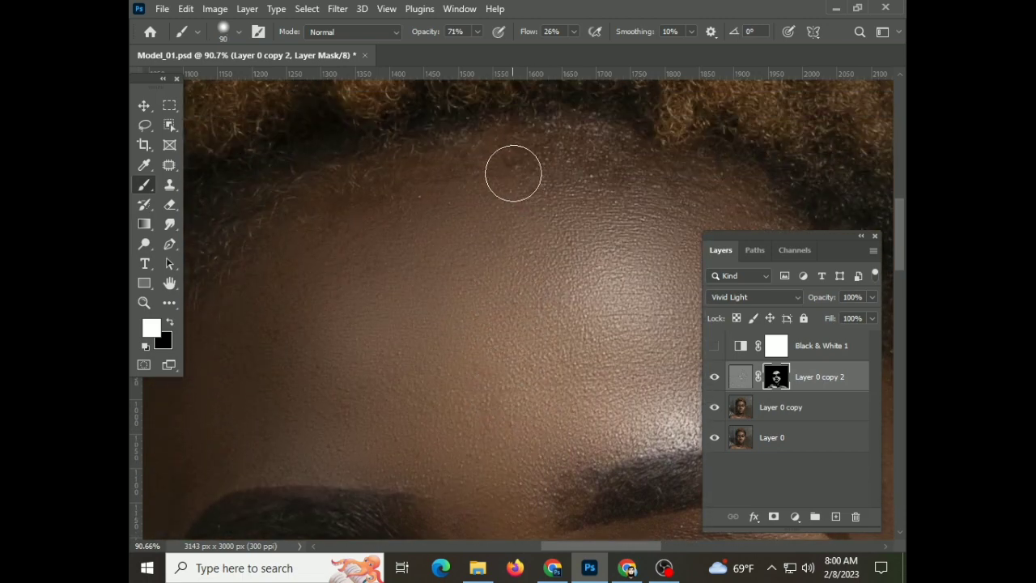
Finish painting the brow and forehead with a small brush
scroll(405, 377, "down", 3)
key("bracketleft")
key("bracketleft")
key("bracketleft")
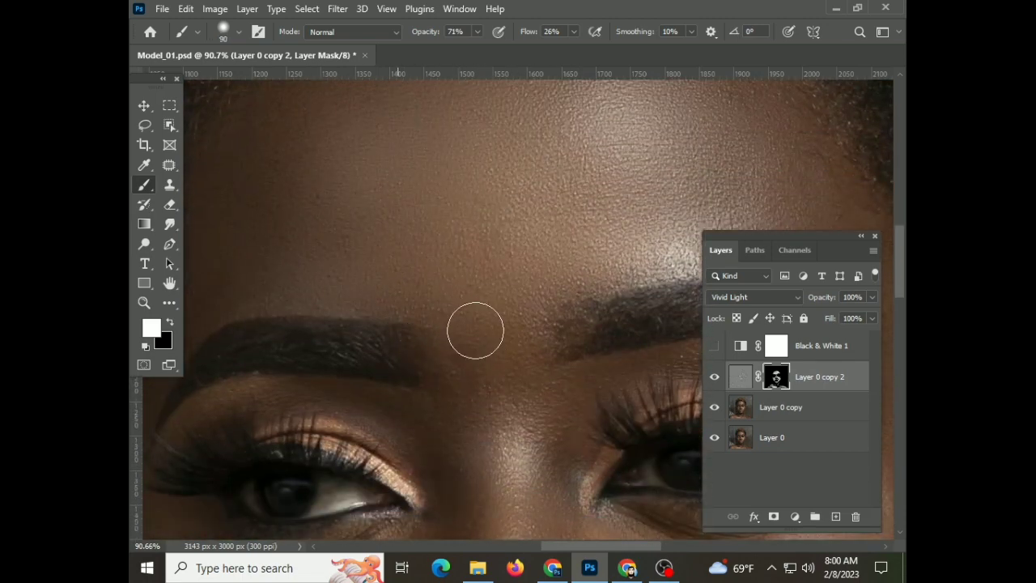
scroll(493, 373, "down", 1)
scroll(506, 411, "down", 3)
scroll(366, 433, "down", 3)
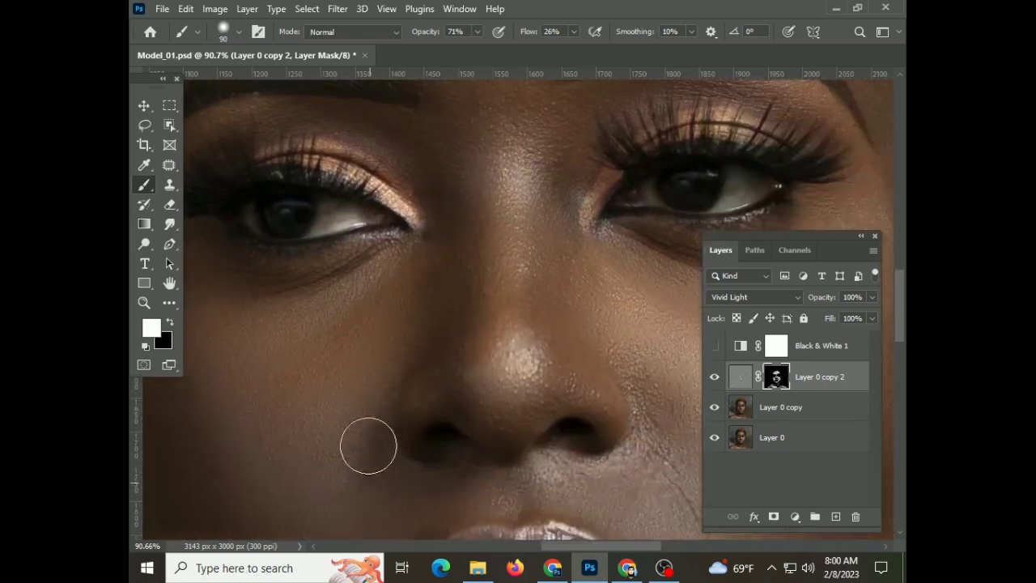
scroll(421, 285, "down", 3)
scroll(531, 342, "up", 2)
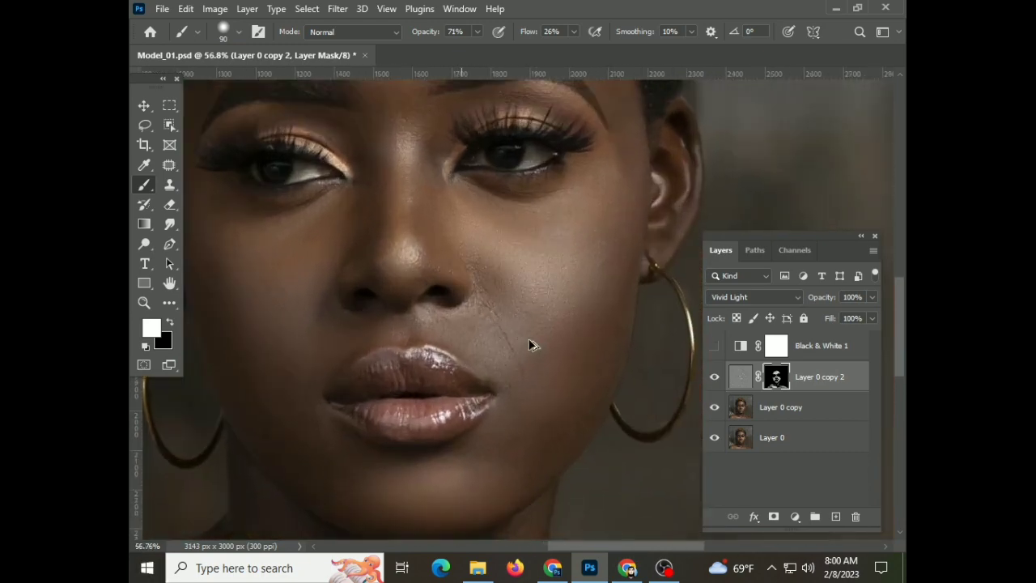
scroll(447, 312, "up", 3)
scroll(481, 417, "up", 1)
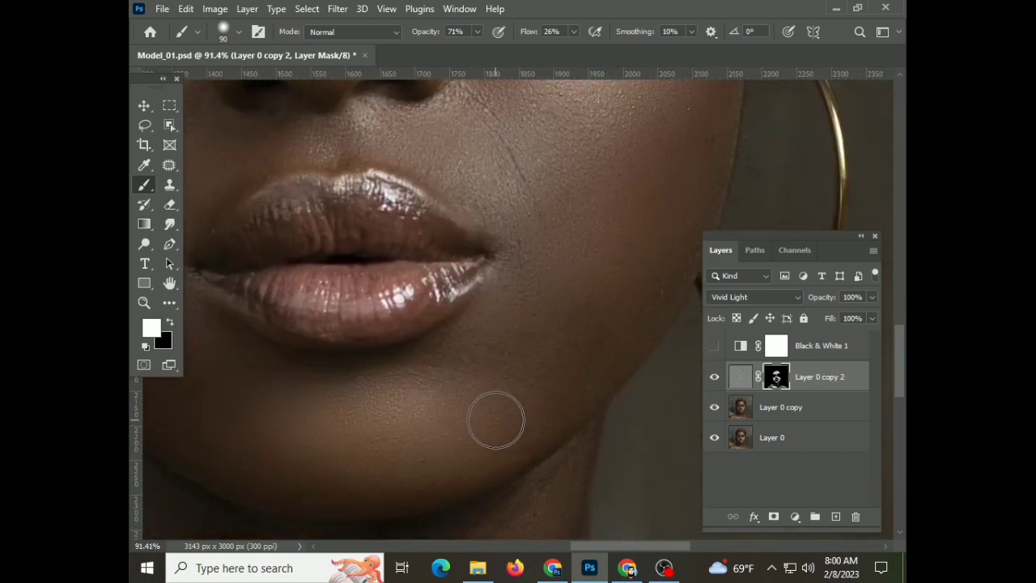
scroll(518, 349, "down", 1)
scroll(519, 349, "up", 5)
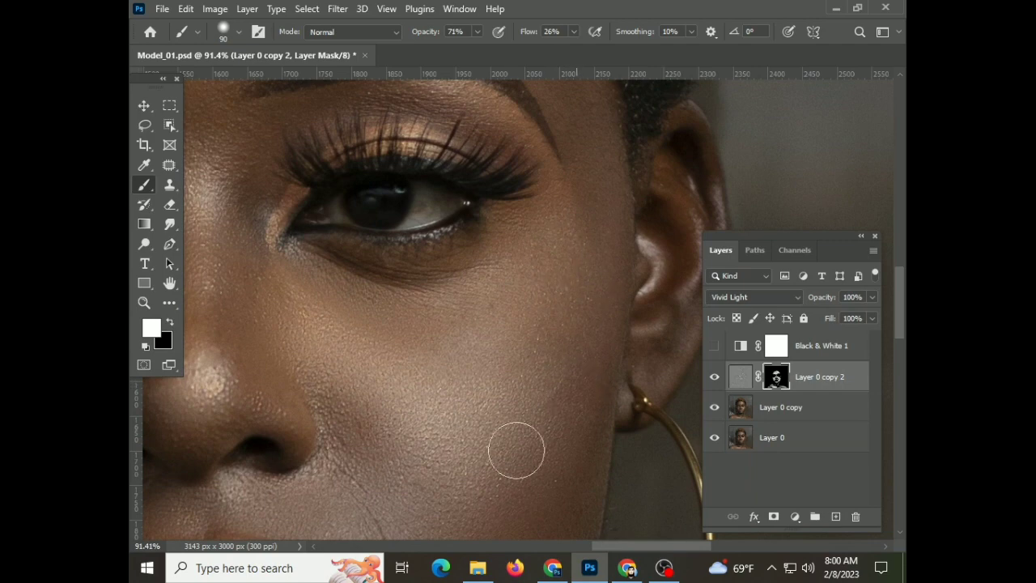
scroll(458, 471, "down", 6)
scroll(489, 260, "left", 4)
scroll(468, 188, "up", 3)
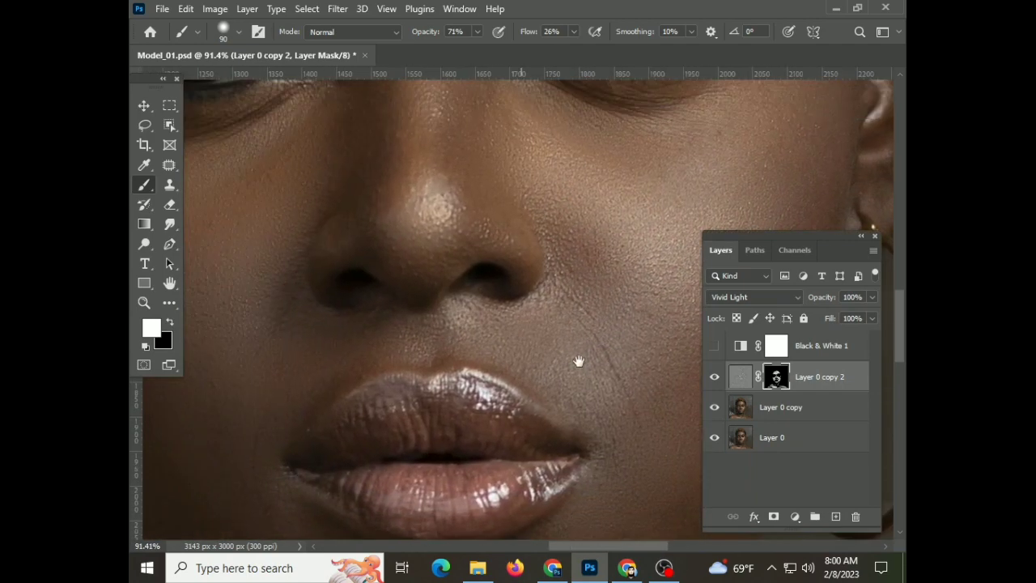
scroll(532, 250, "left", 5)
scroll(409, 246, "up", 2)
scroll(492, 251, "left", 5)
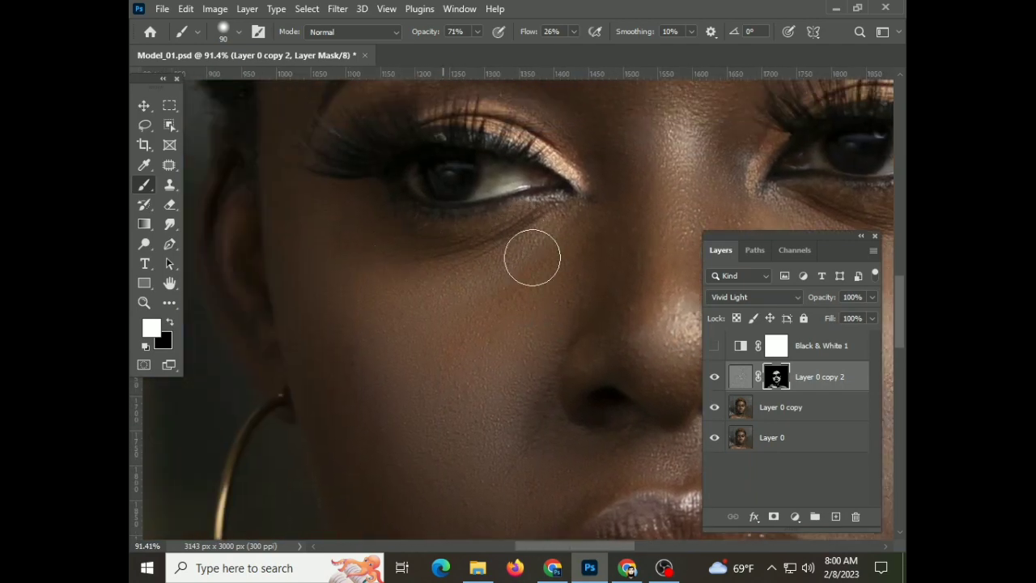
scroll(531, 257, "right", 5)
scroll(454, 296, "right", 3)
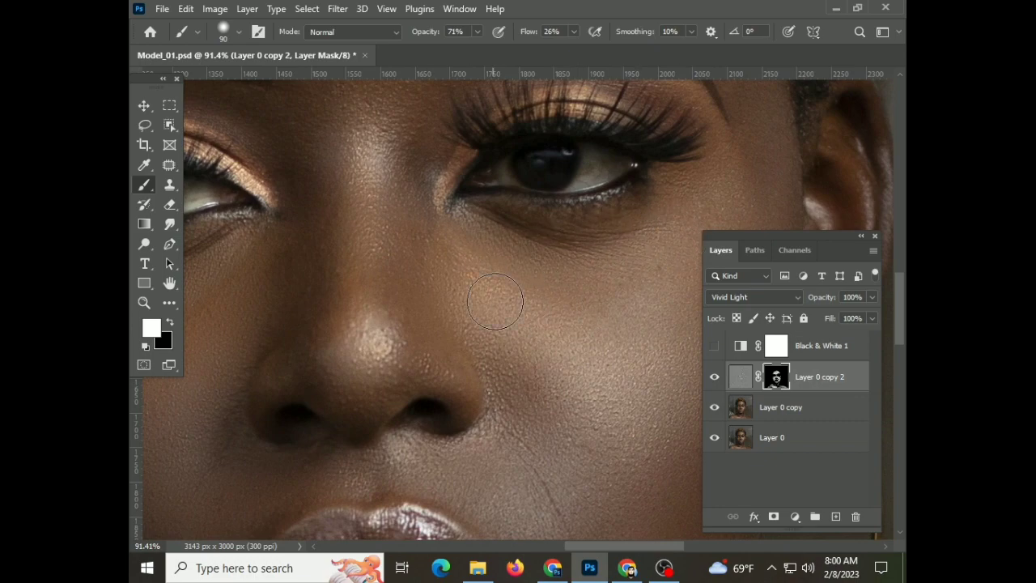
scroll(495, 302, "down", 5)
Rotate the view sideways and brush the Layer 0 copy 2 mask around the nose and lips
left_click_drag(170, 282, 234, 296)
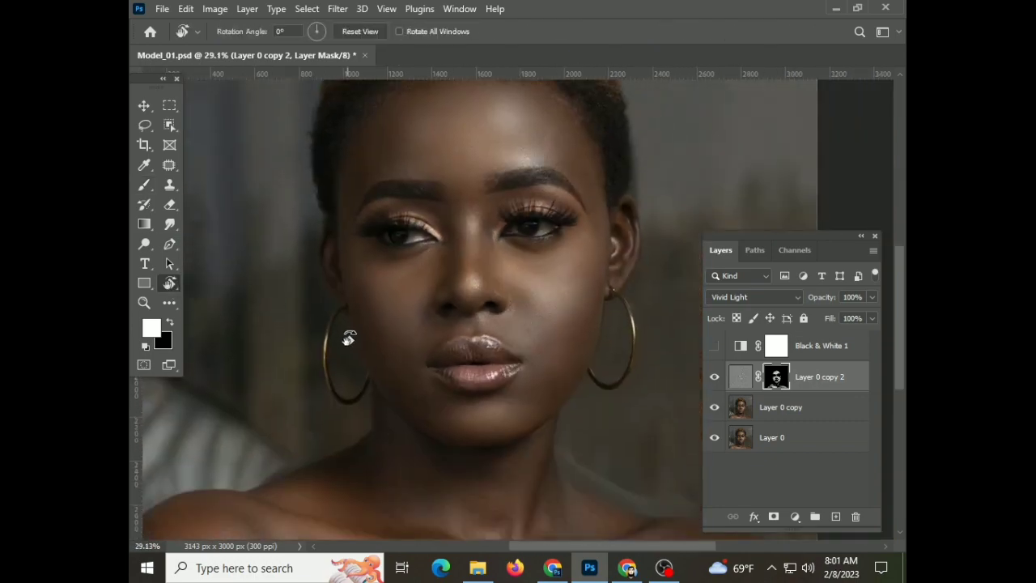
left_click_drag(349, 339, 567, 255)
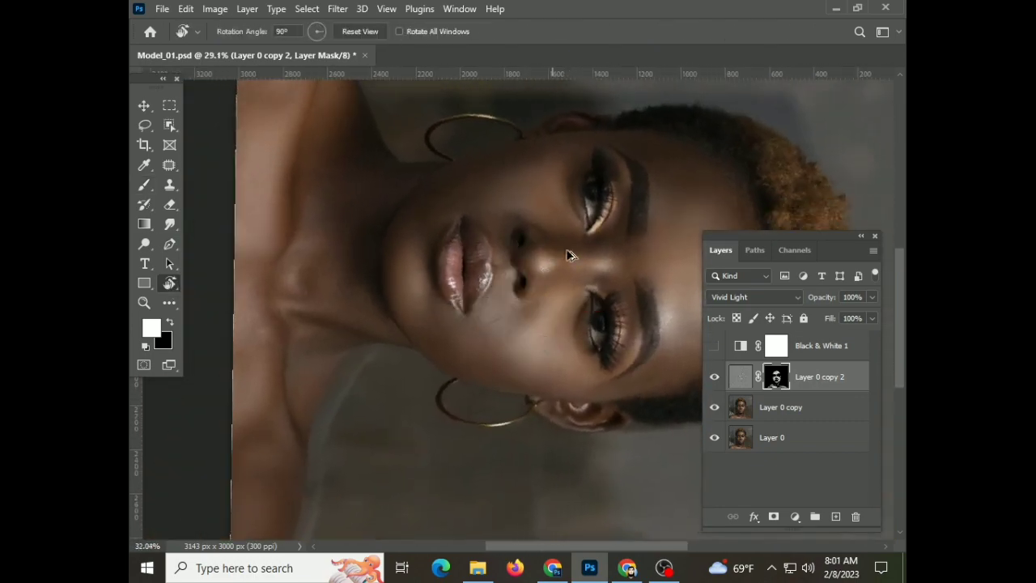
scroll(566, 256, "up", 5)
left_click(144, 184)
left_click_drag(340, 356, 383, 435)
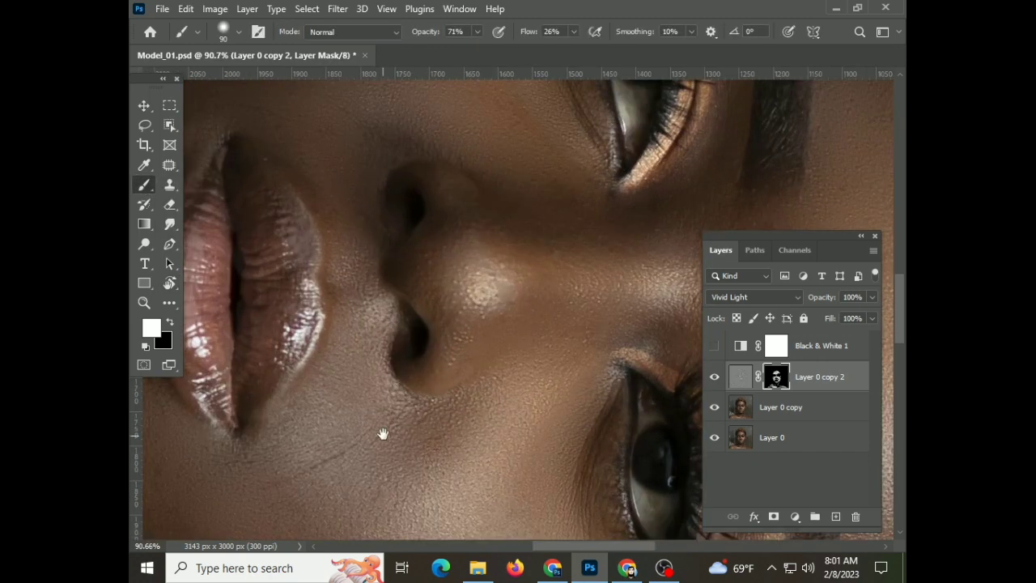
scroll(445, 340, "up", 5)
scroll(472, 259, "up", 3)
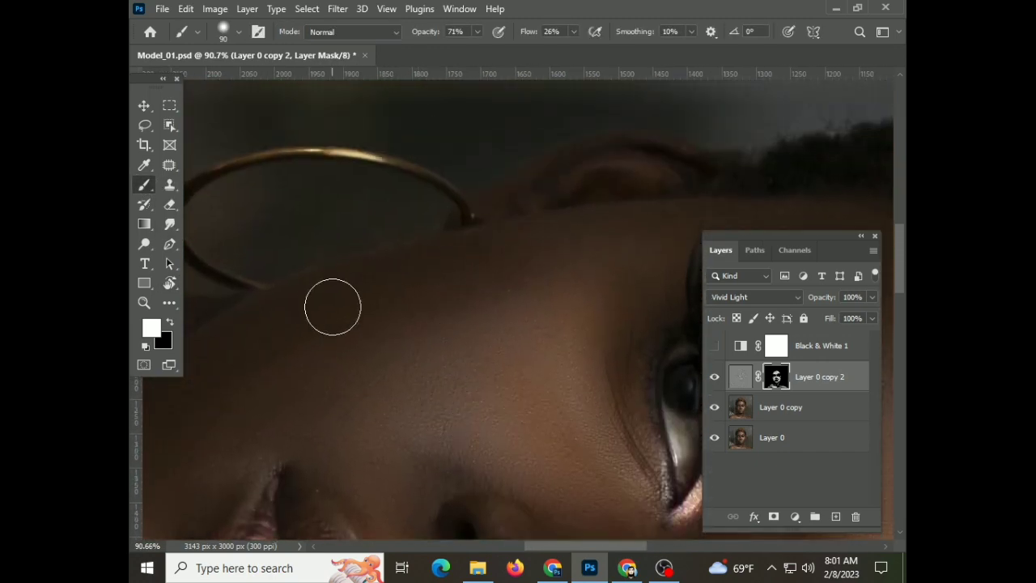
left_click_drag(303, 384, 441, 339)
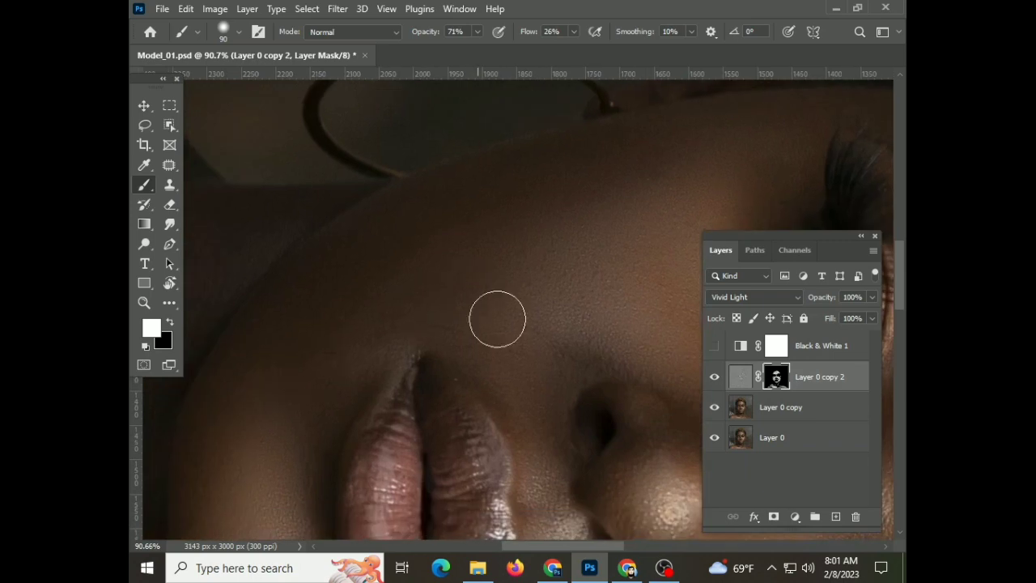
scroll(373, 248, "down", 2)
scroll(335, 231, "down", 2)
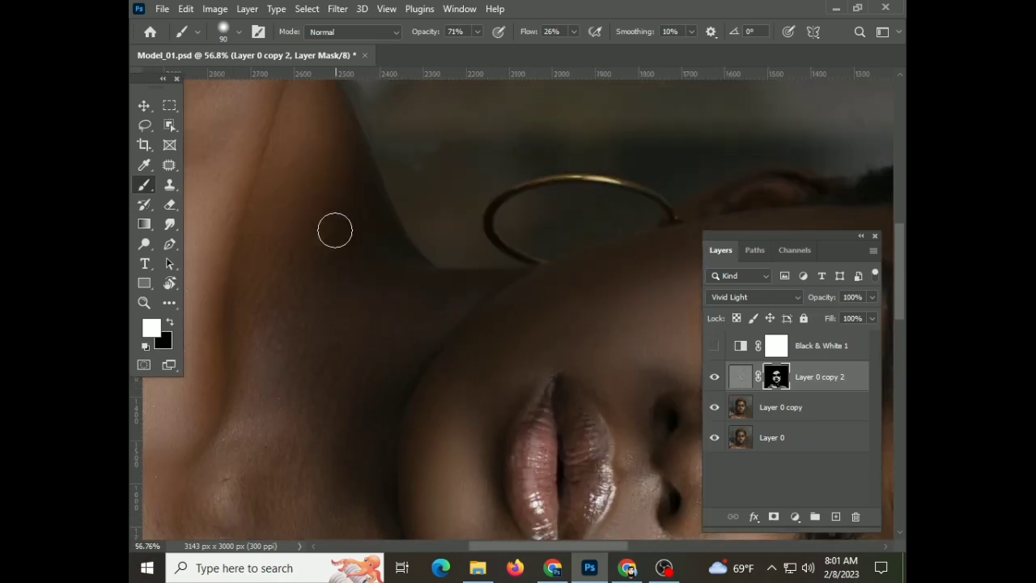
left_click_drag(267, 480, 290, 307)
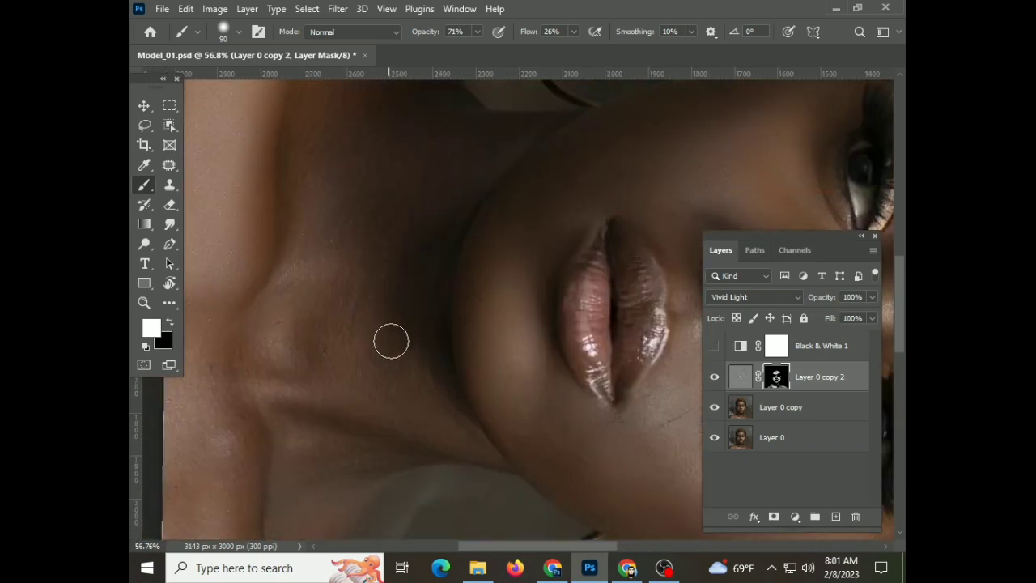
Brush more mask smoothing over the jawline, nose side and eye, resizing the brush as needed
scroll(397, 348, "down", 3)
scroll(324, 377, "left", 2)
scroll(364, 374, "down", 1)
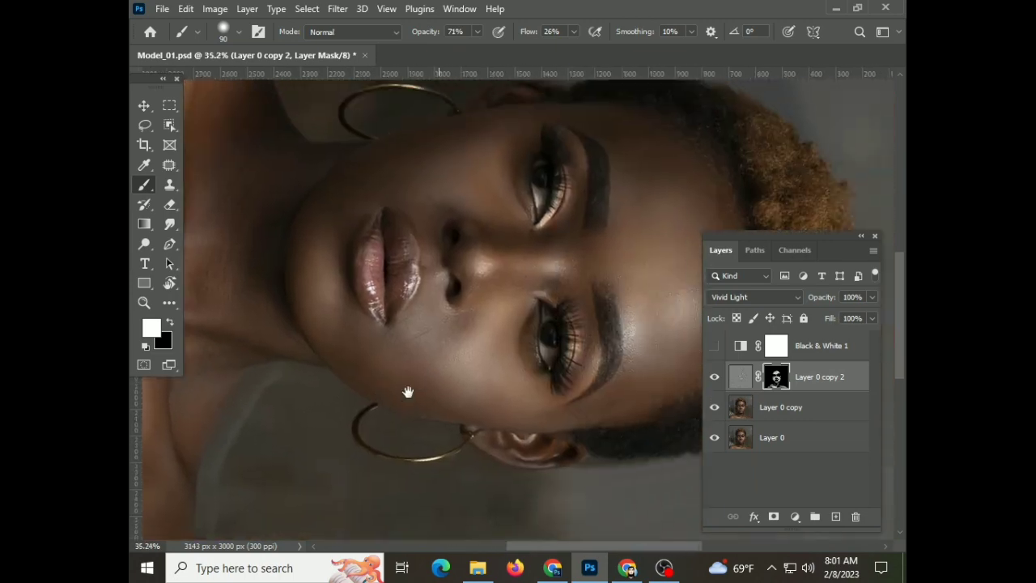
scroll(379, 372, "up", 2)
scroll(505, 340, "up", 2)
left_click_drag(572, 295, 514, 298)
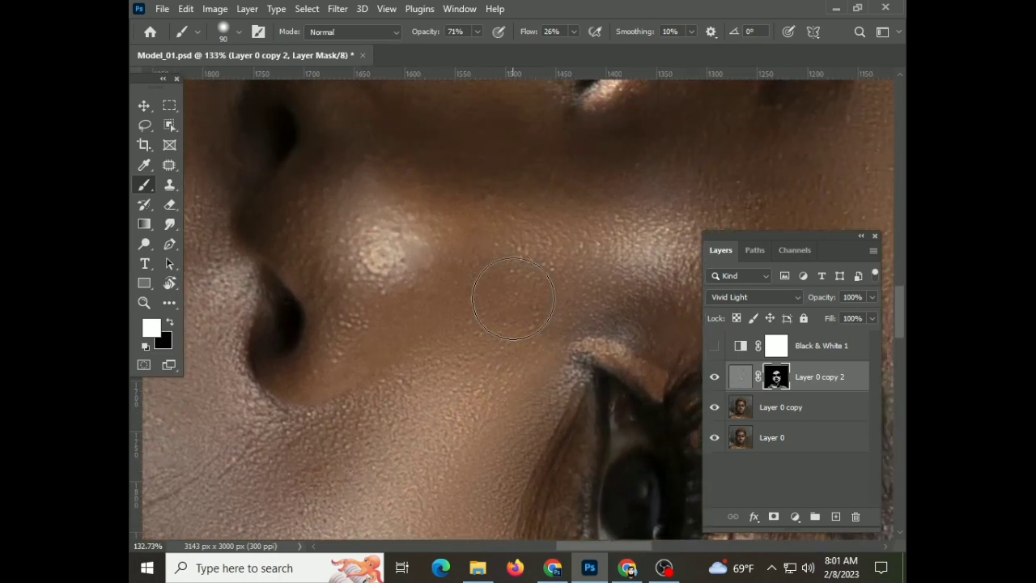
scroll(637, 212, "up", 3)
scroll(613, 220, "up", 3)
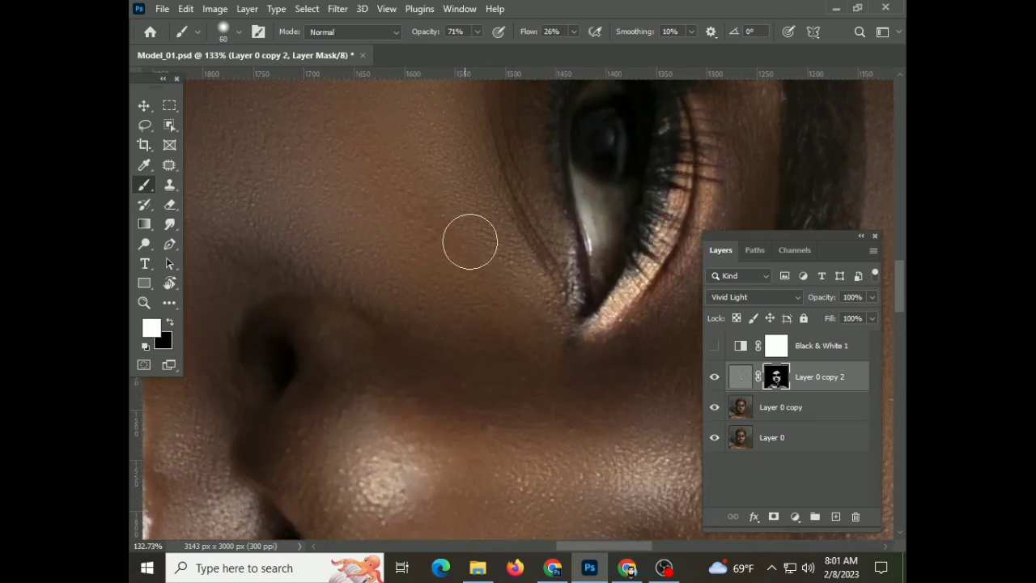
scroll(469, 240, "right", 3)
scroll(574, 465, "up", 3)
scroll(541, 298, "right", 2)
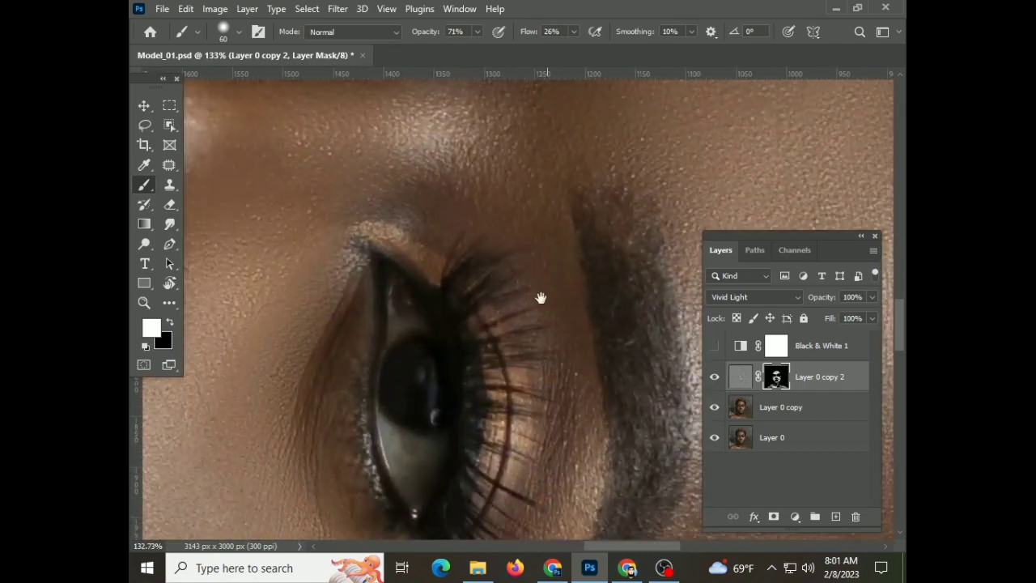
scroll(567, 372, "down", 2)
scroll(508, 428, "right", 3)
scroll(509, 428, "down", 2)
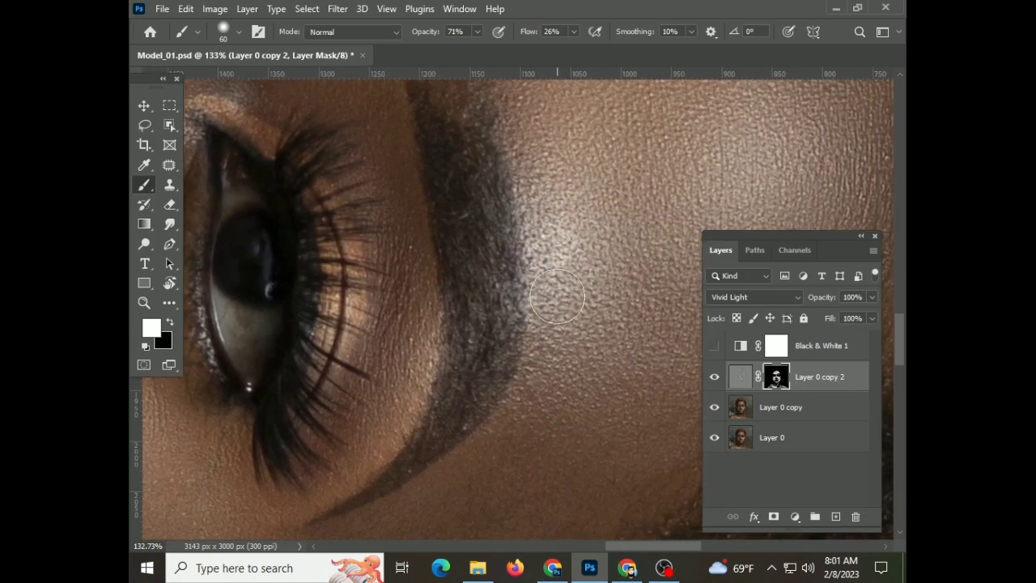
scroll(493, 485, "down", 5)
scroll(576, 375, "up", 2)
scroll(462, 364, "left", 3)
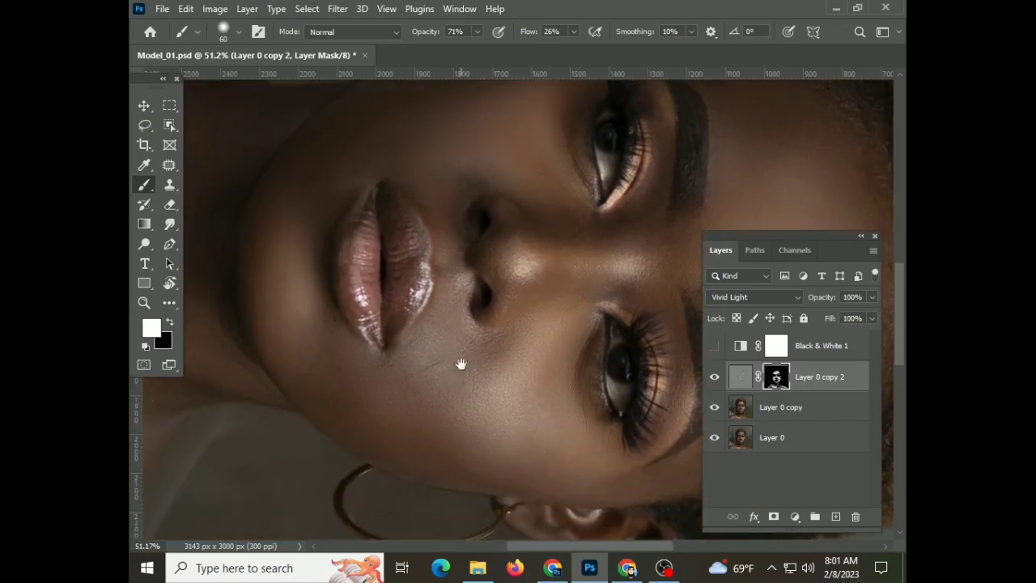
scroll(406, 366, "down", 1)
scroll(405, 370, "up", 2)
scroll(415, 269, "up", 1)
key("bracketright")
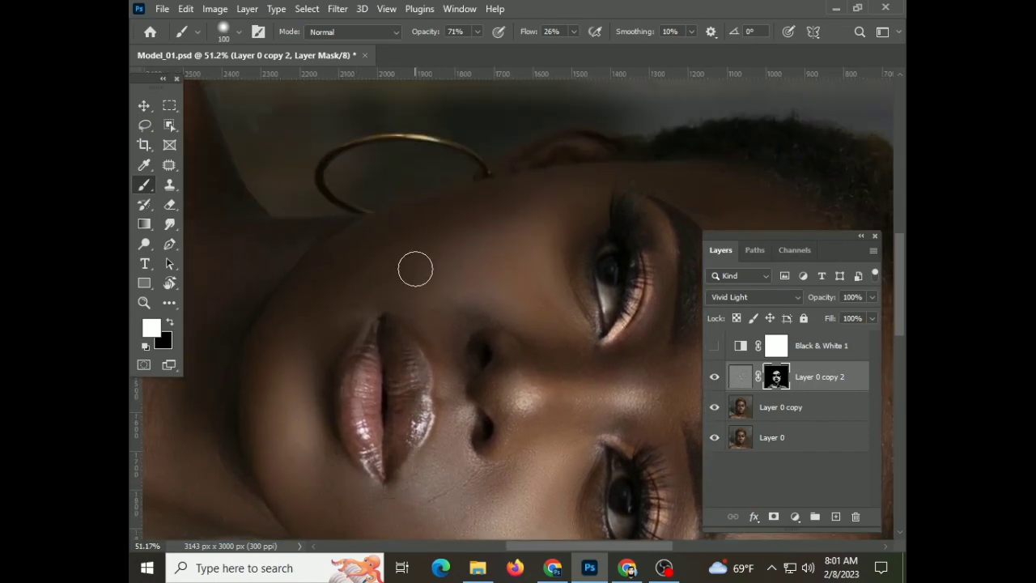
scroll(437, 356, "down", 2)
scroll(554, 420, "down", 1)
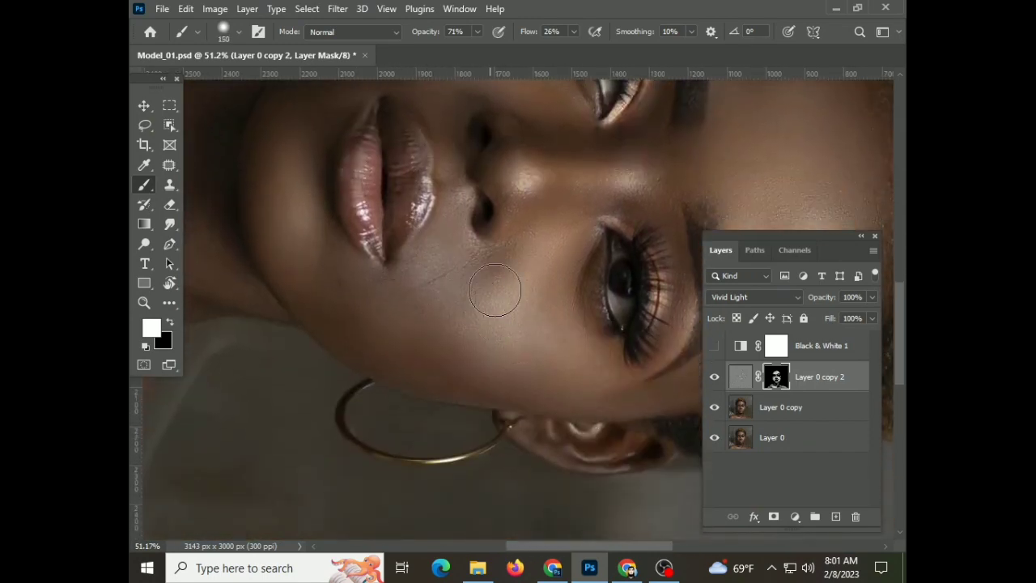
scroll(444, 287, "up", 2)
scroll(453, 275, "up", 1)
key("bracketleft")
key("bracketleft")
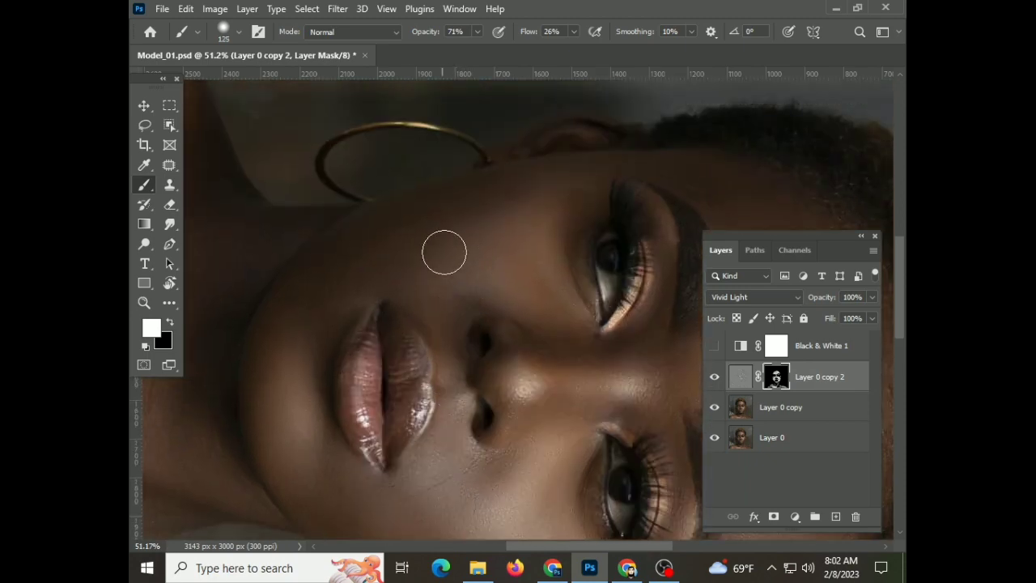
scroll(389, 365, "down", 4)
scroll(591, 397, "up", 1)
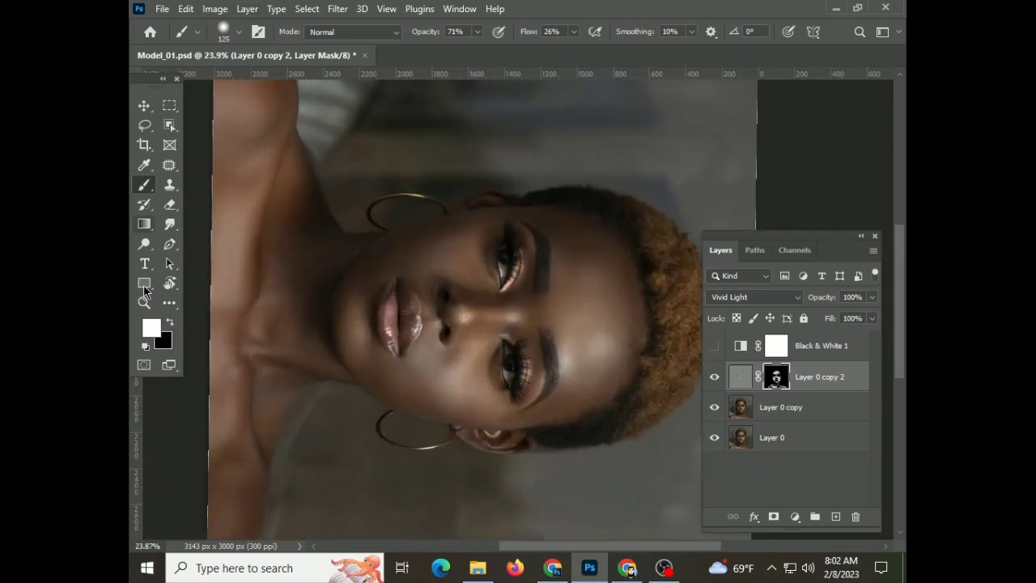
Reset the canvas view rotation to 0°
left_click(169, 283)
type("0")
key("Return")
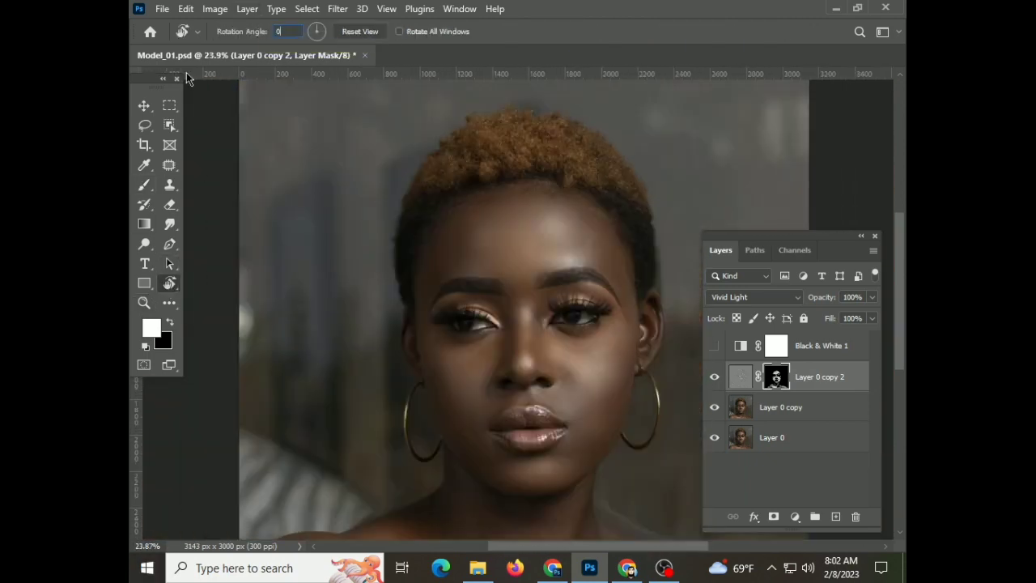
key("v")
Turn the Black & White 1 adjustment back on to preview the portrait in grayscale
scroll(541, 340, "up", 2)
scroll(566, 341, "up", 2)
scroll(601, 343, "up", 2)
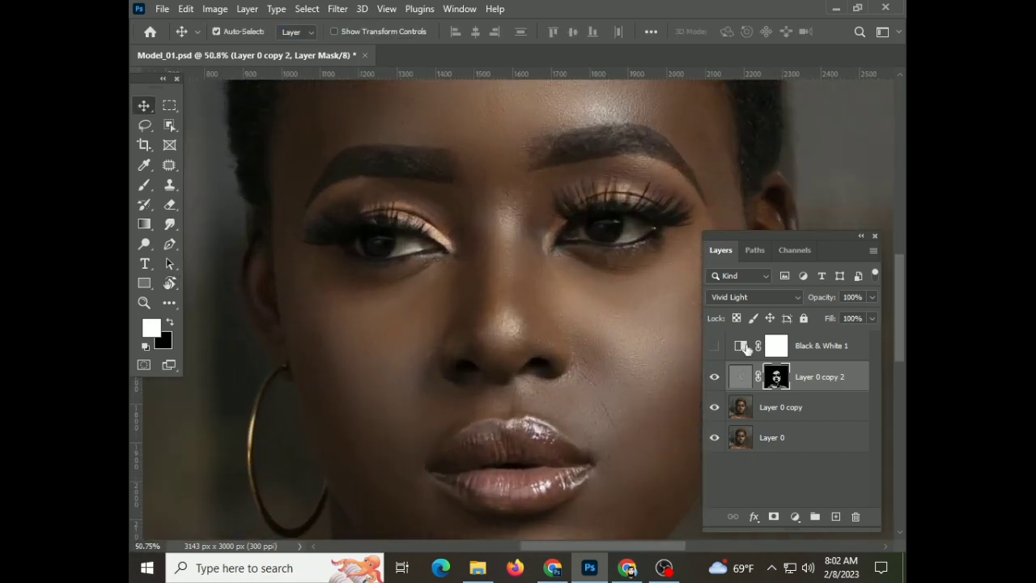
left_click(714, 346)
scroll(615, 380, "up", 3)
scroll(637, 392, "up", 1)
Raise the Black & White 1 Reds value to lighten the skin
double_click(777, 346)
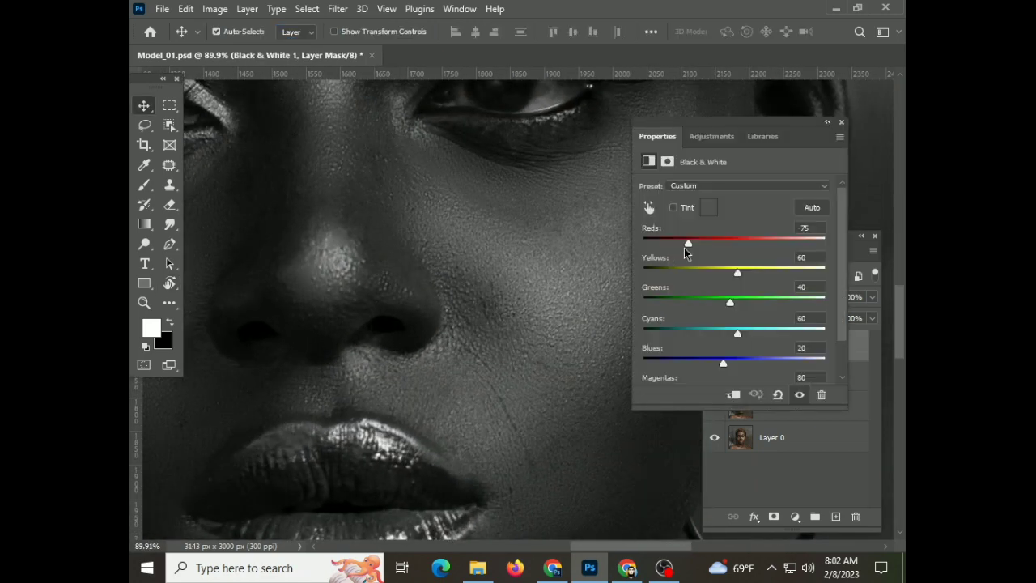
mouse_move(730, 242)
left_mouse_down()
mouse_move(775, 242)
mouse_move(697, 243)
left_mouse_up()
scroll(327, 321, "down", 5)
scroll(321, 327, "up", 4)
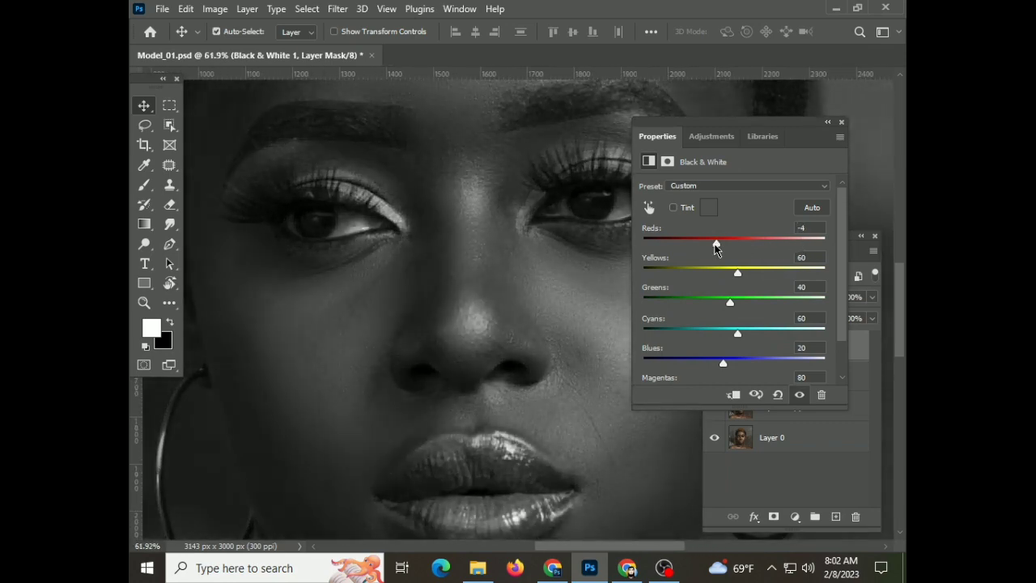
left_click(841, 122)
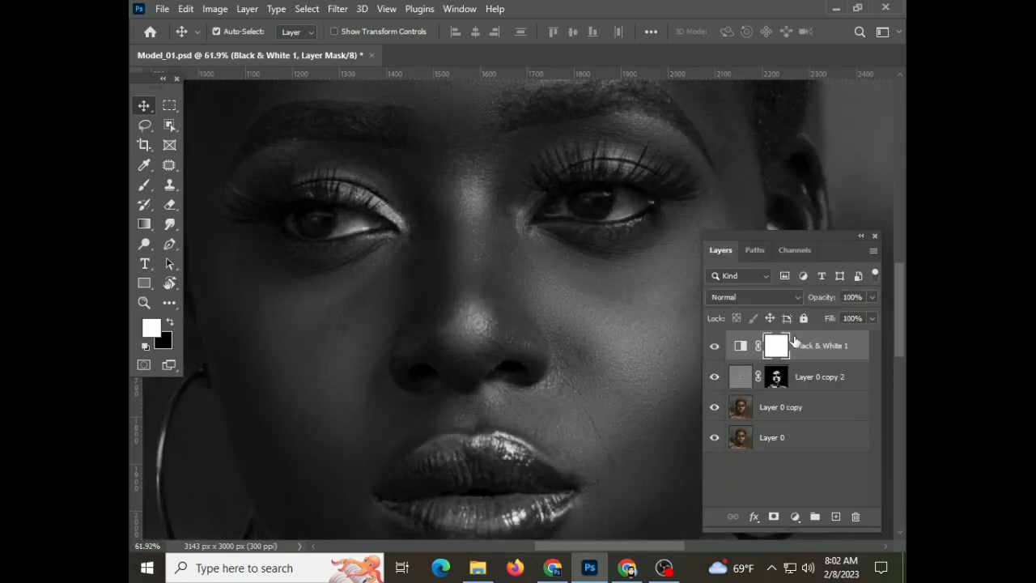
Brush more smoothing onto the Layer 0 copy 2 mask across the cheeks
left_click(777, 376)
key("b")
scroll(352, 307, "up", 2)
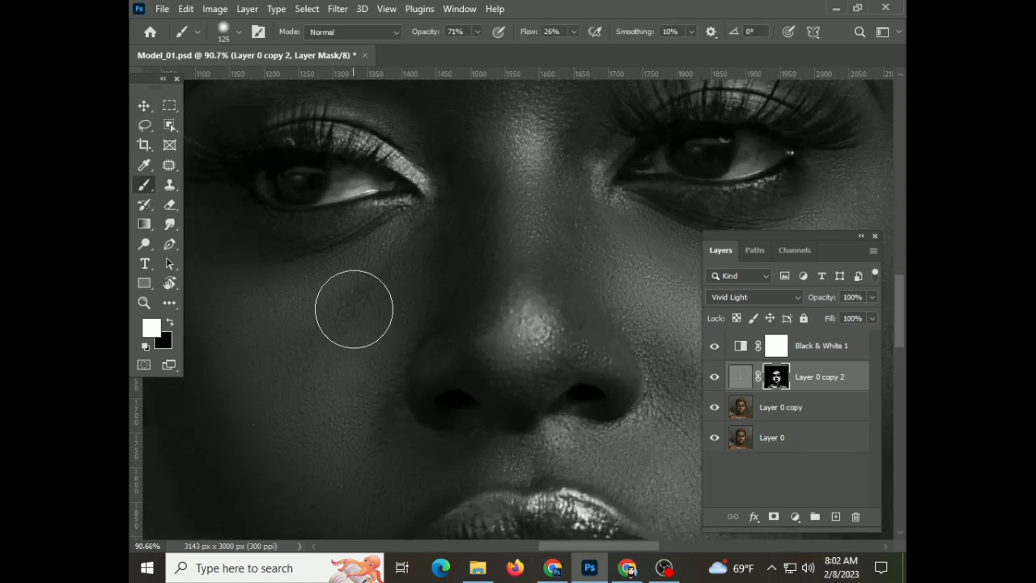
scroll(340, 331, "down", 1)
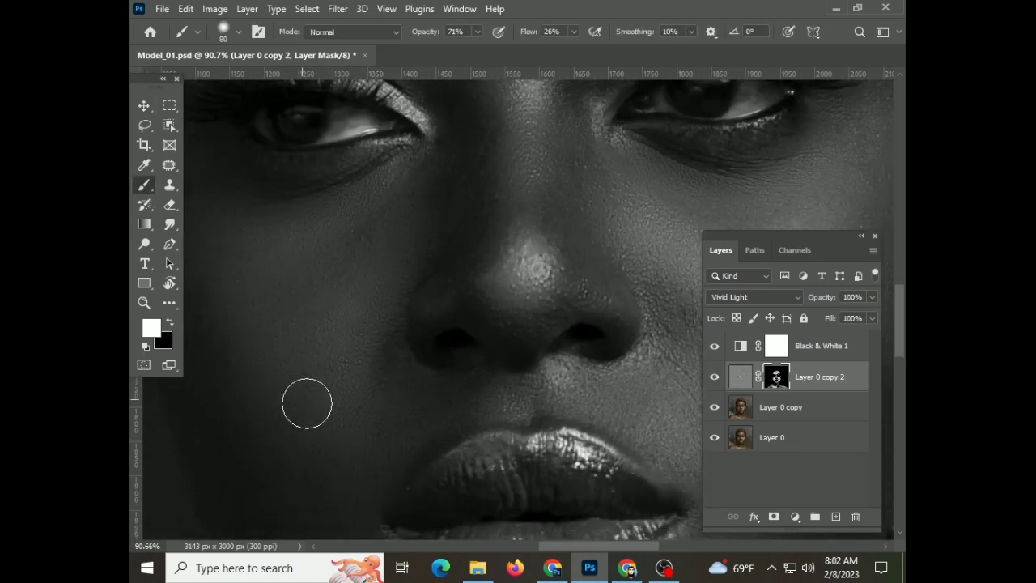
scroll(309, 397, "down", 1)
scroll(301, 457, "down", 1)
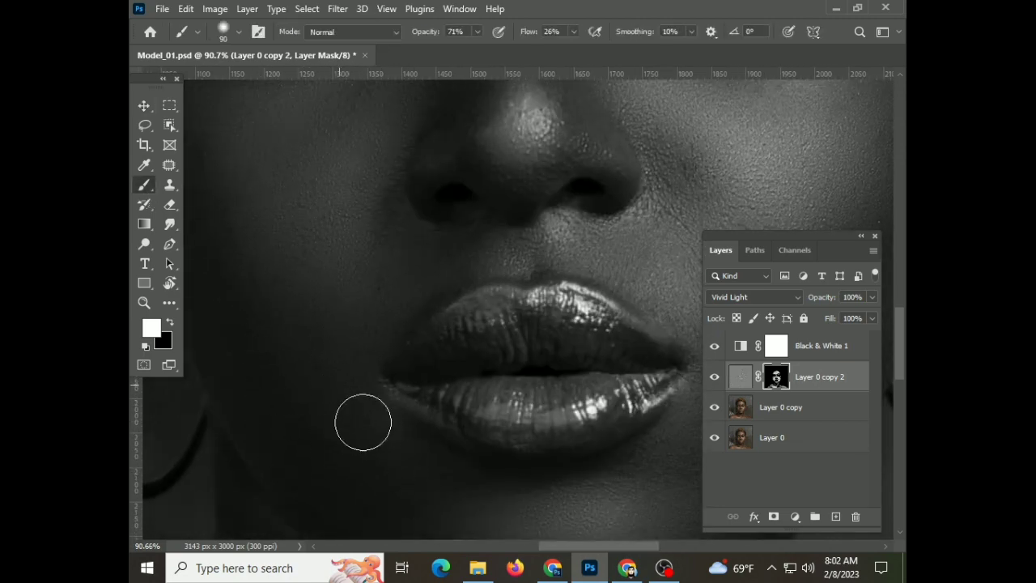
scroll(542, 363, "right", 2)
scroll(545, 338, "up", 2)
scroll(545, 339, "up", 1)
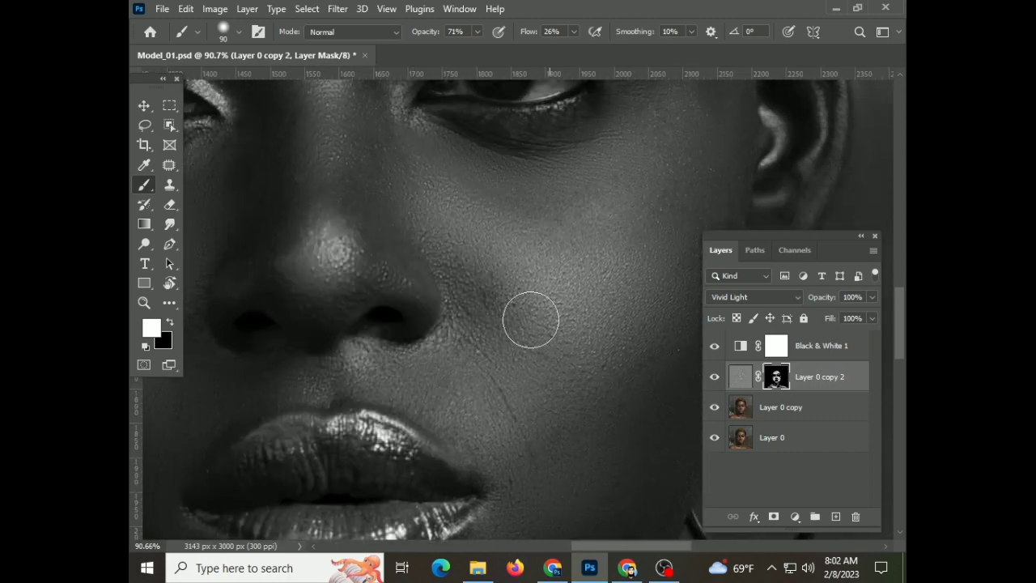
scroll(531, 320, "right", 3)
scroll(530, 319, "up", 1)
scroll(565, 261, "up", 3)
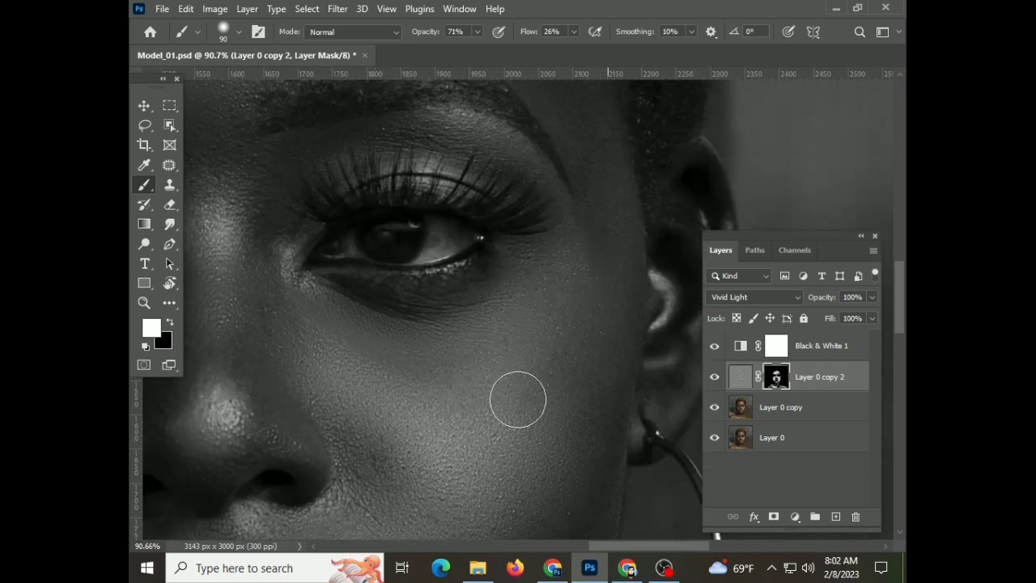
scroll(518, 399, "right", 2)
scroll(534, 380, "up", 4)
scroll(361, 197, "up", 3)
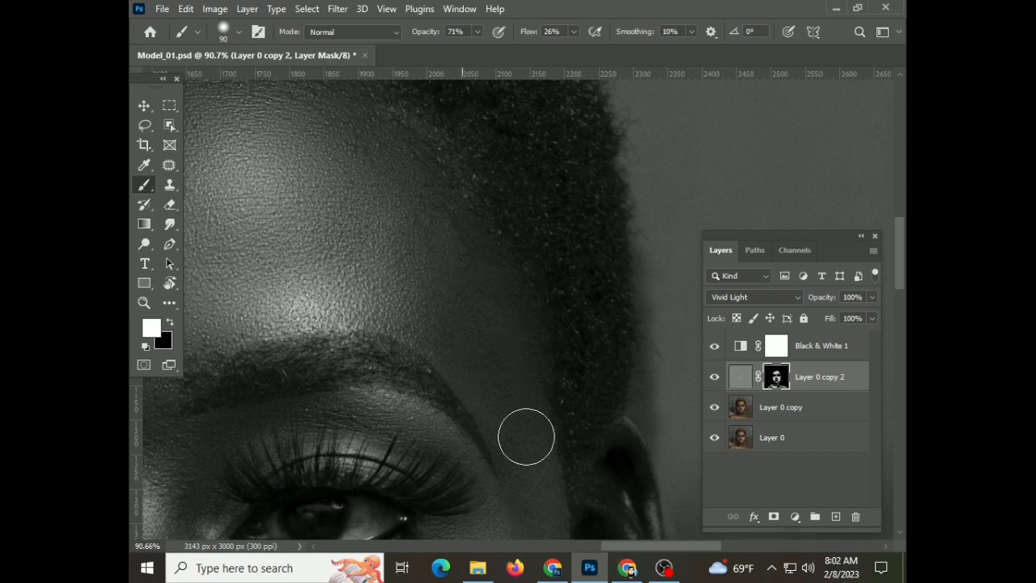
Finish brushing the forehead, then hide Black & White 1 to return to colour
scroll(527, 435, "left", 5)
scroll(504, 333, "left", 5)
scroll(308, 356, "left", 5)
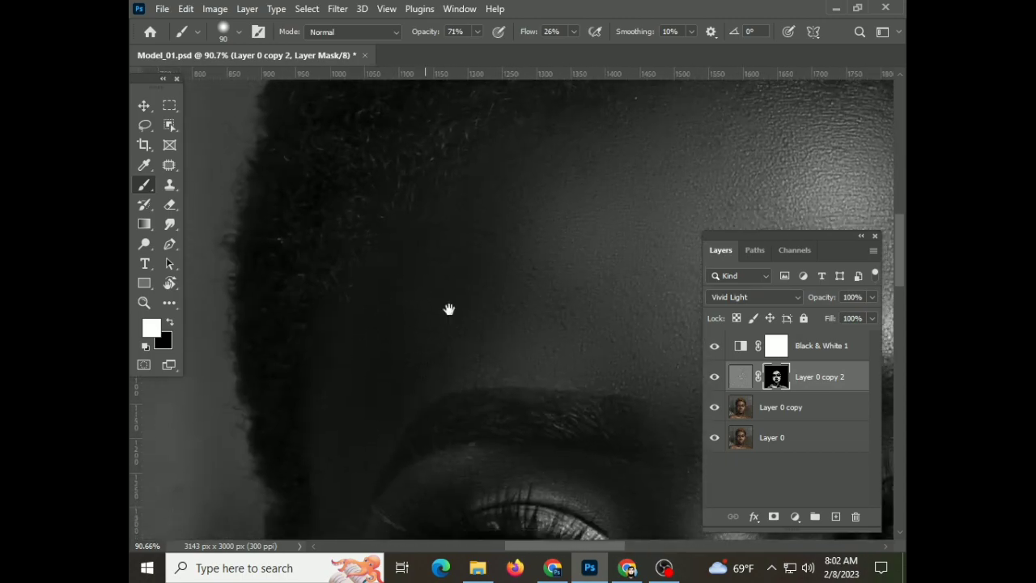
scroll(421, 313, "down", 3)
scroll(379, 364, "down", 2)
scroll(446, 439, "down", 3)
scroll(486, 380, "right", 1)
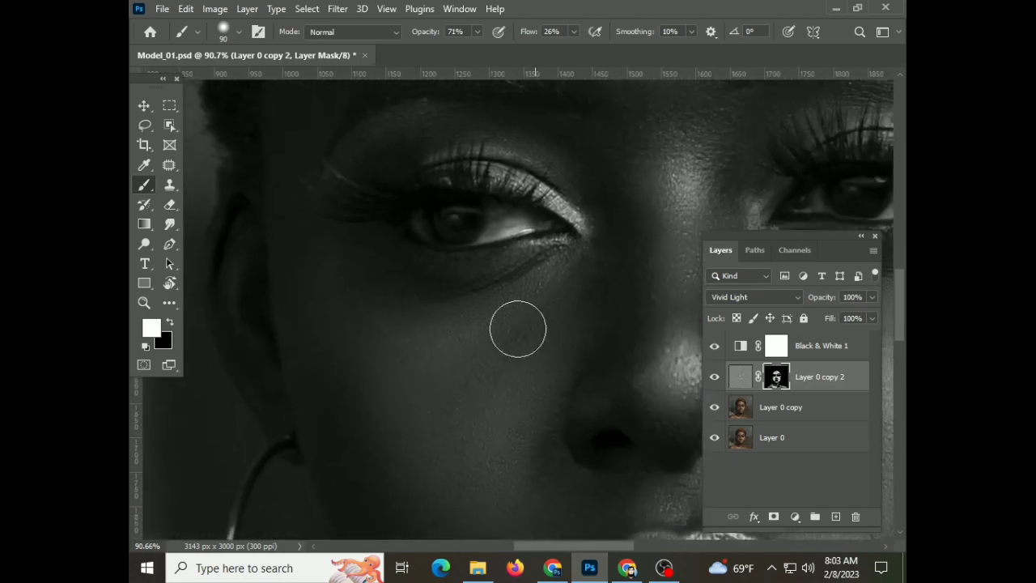
scroll(358, 349, "down", 3)
scroll(467, 342, "right", 3)
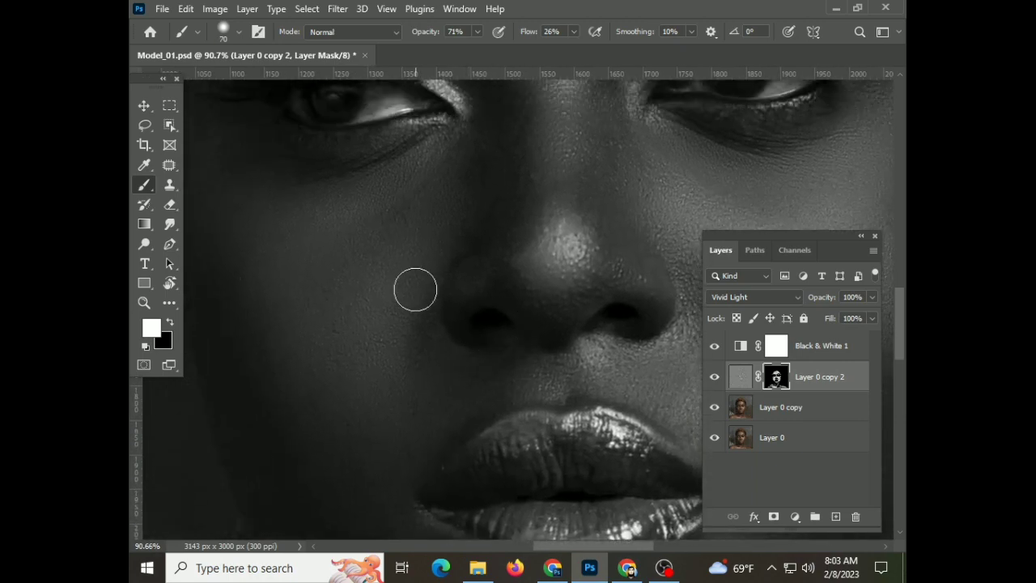
scroll(437, 401, "down", 2)
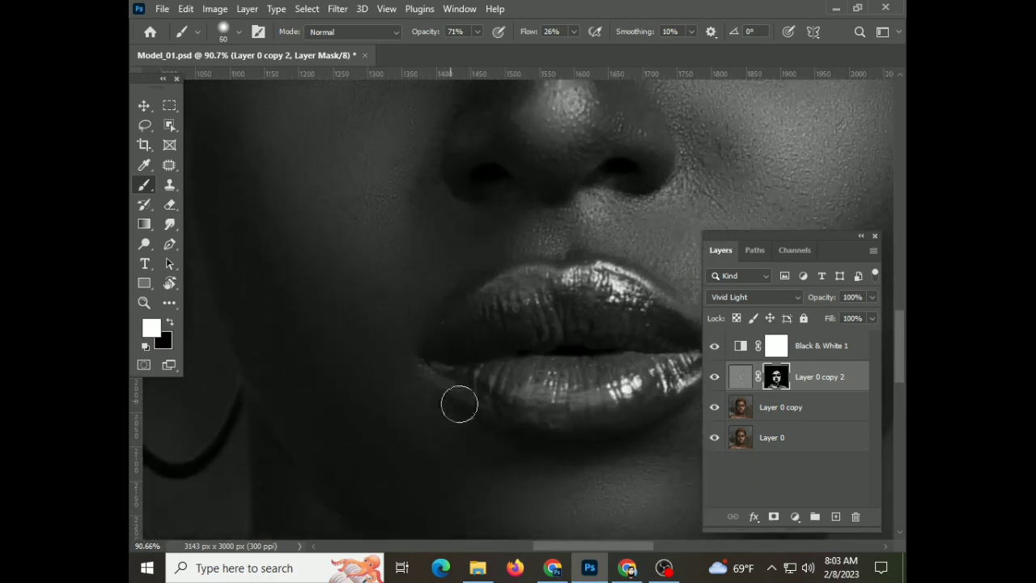
scroll(458, 405, "down", 3)
left_click(715, 348)
scroll(620, 335, "down", 2)
Swap the colours so black is the foreground painting colour
scroll(620, 331, "up", 1)
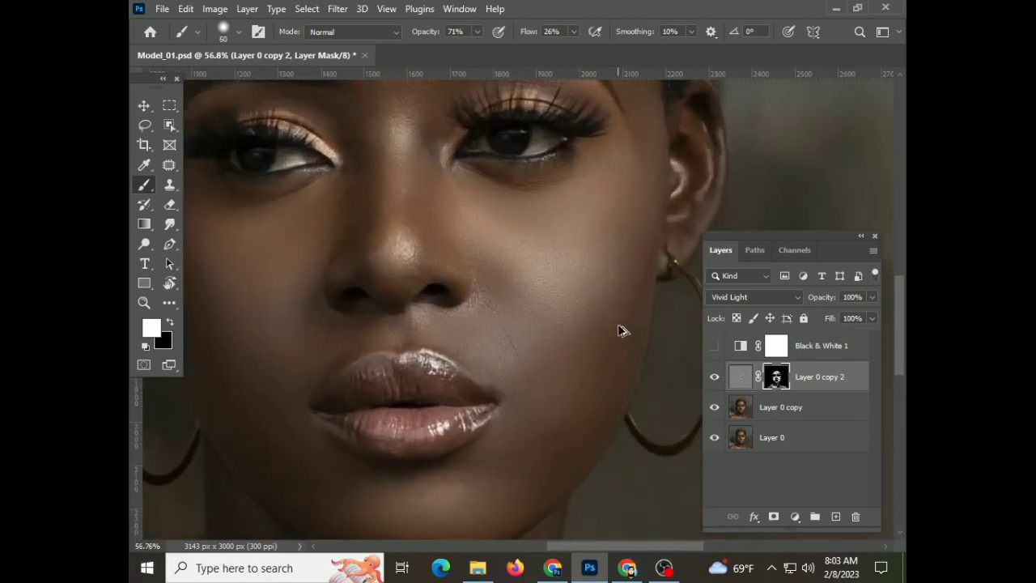
key("x")
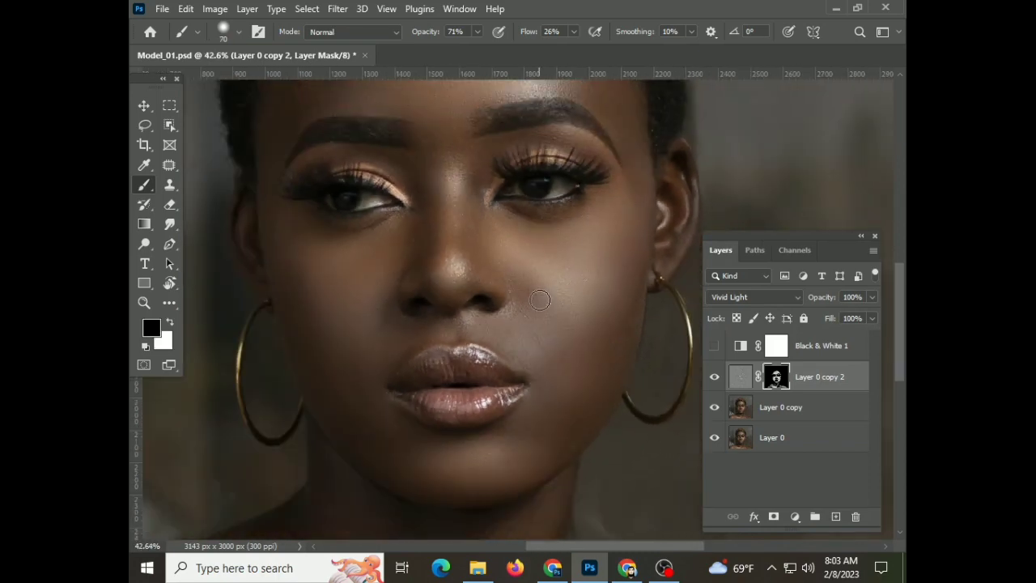
scroll(508, 362, "down", 2)
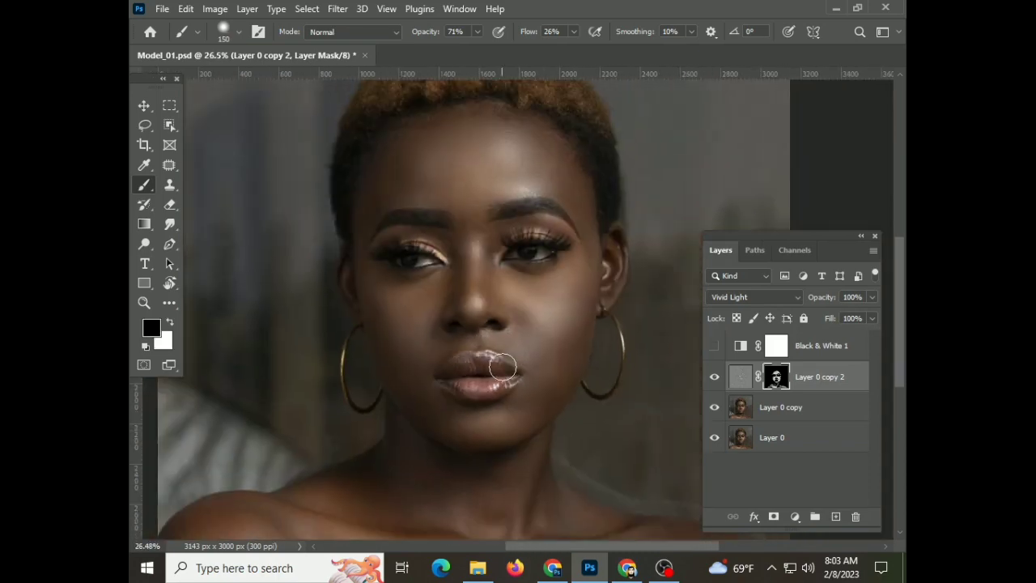
scroll(500, 374, "down", 1)
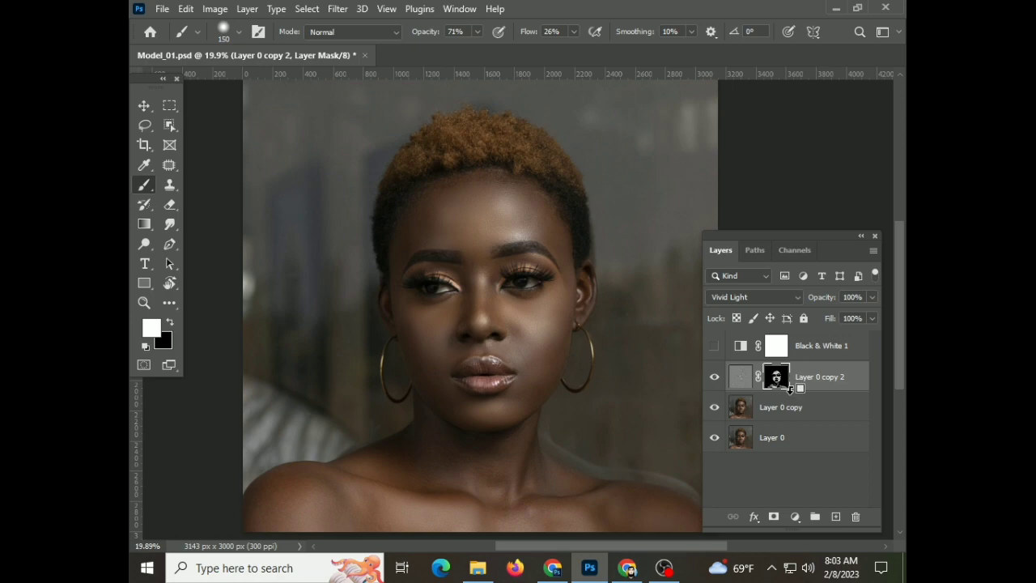
scroll(520, 284, "up", 5)
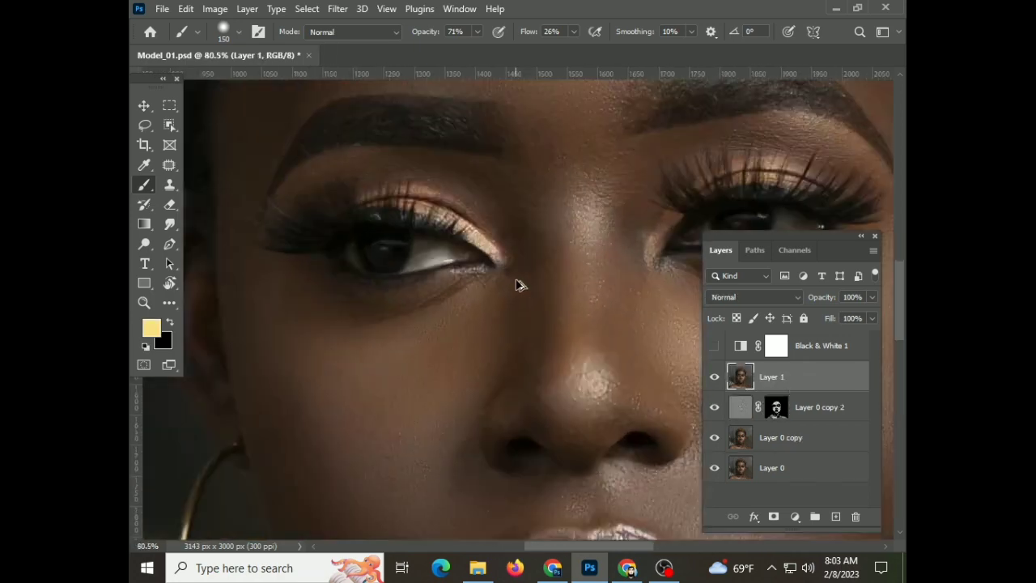
scroll(521, 284, "up", 5)
Patch the small blemish below the left-hand eye and deselect
key("j")
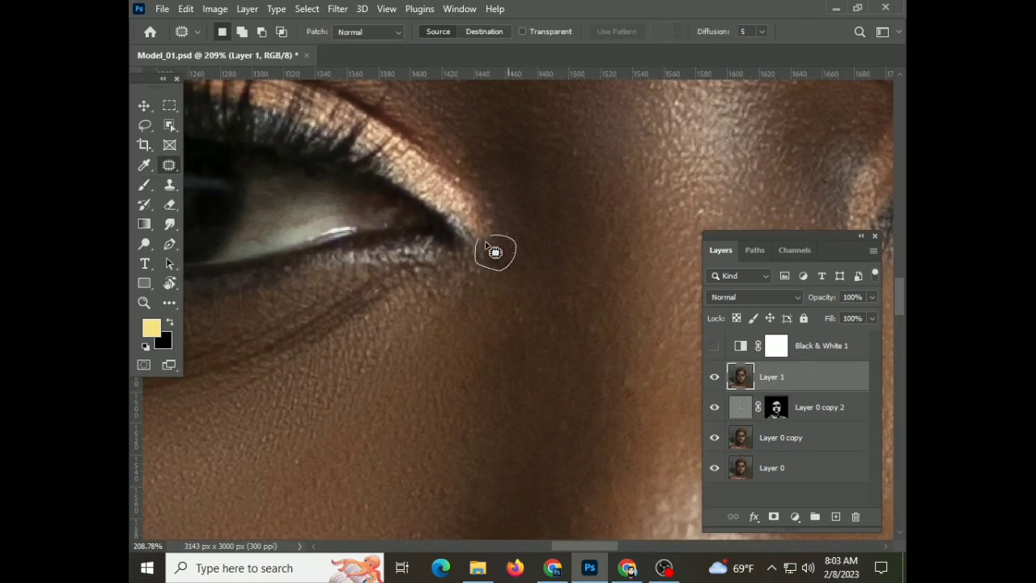
left_click_drag(486, 244, 502, 310)
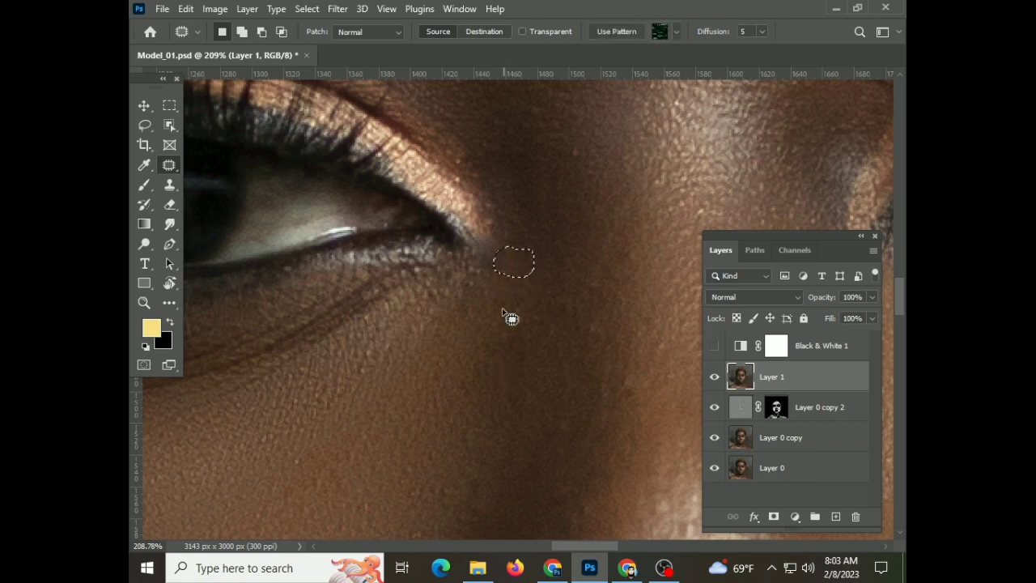
key("ctrl+f")
left_click(646, 17)
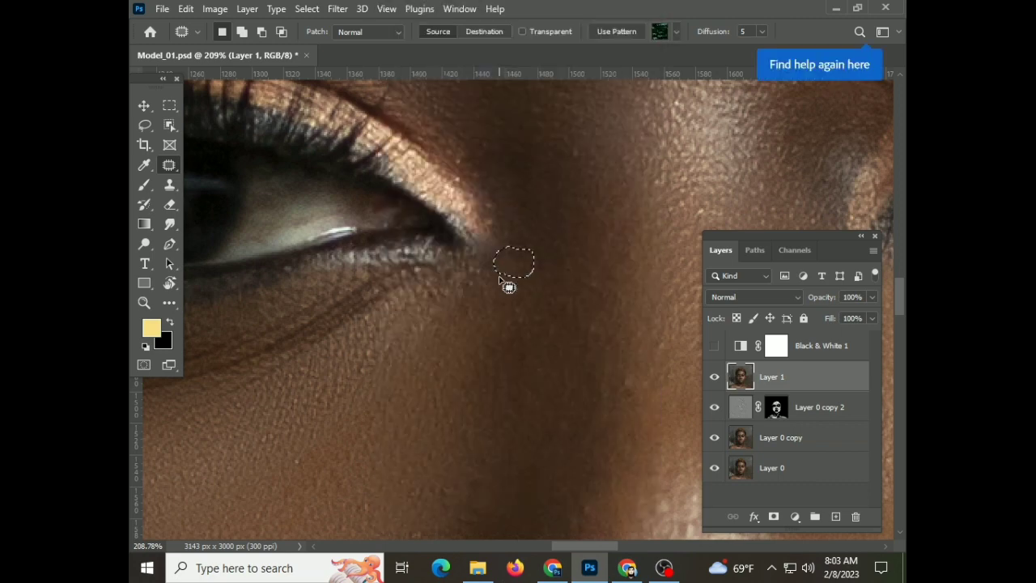
key("ctrl+d")
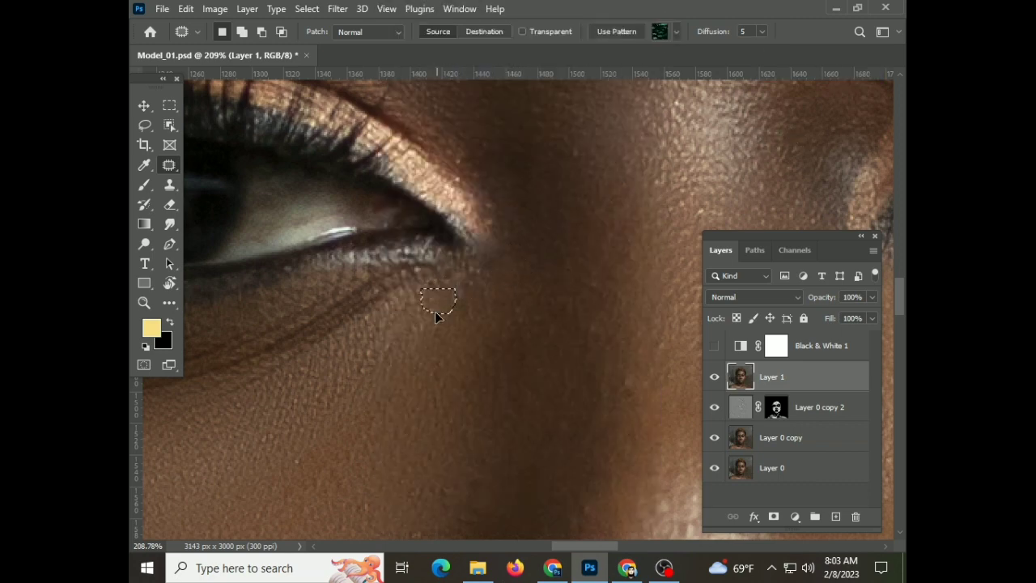
scroll(450, 353, "down", 5)
scroll(354, 423, "down", 5)
scroll(397, 439, "down", 2)
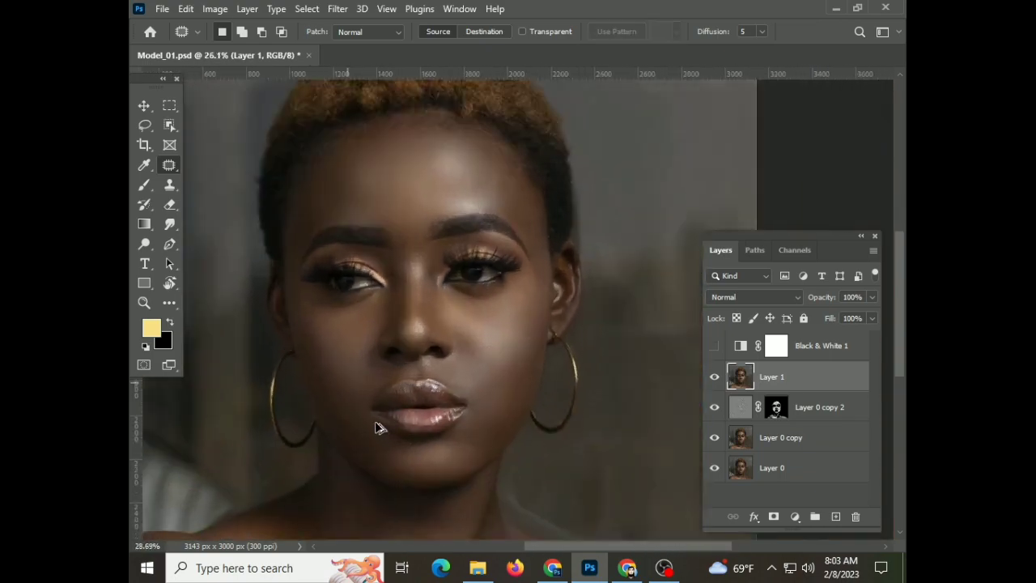
scroll(382, 425, "down", 1)
Add a Curves 1 adjustment with the RGB curve bent up to brighten
left_click(795, 517)
left_click(806, 329)
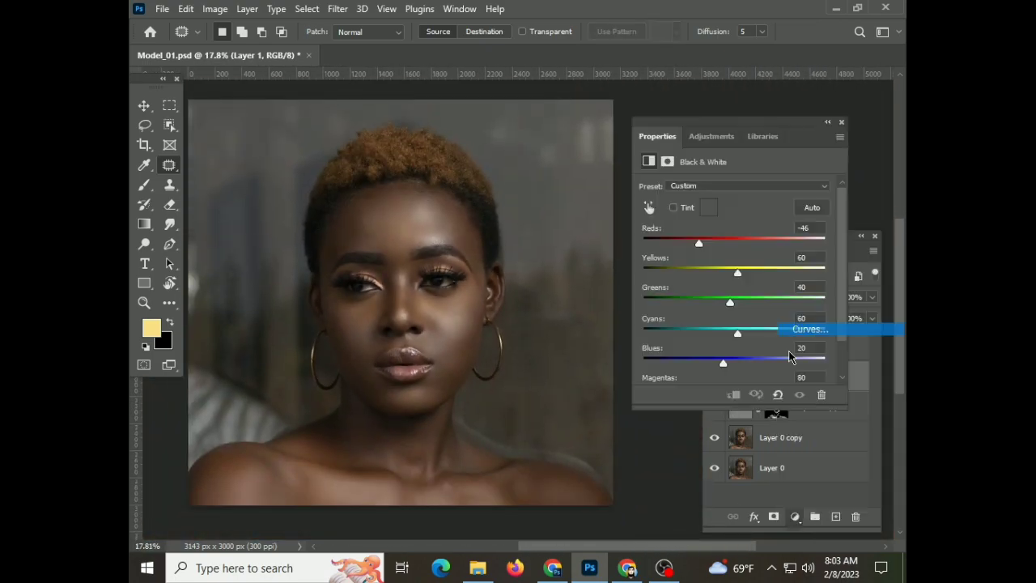
left_click_drag(746, 296, 726, 293)
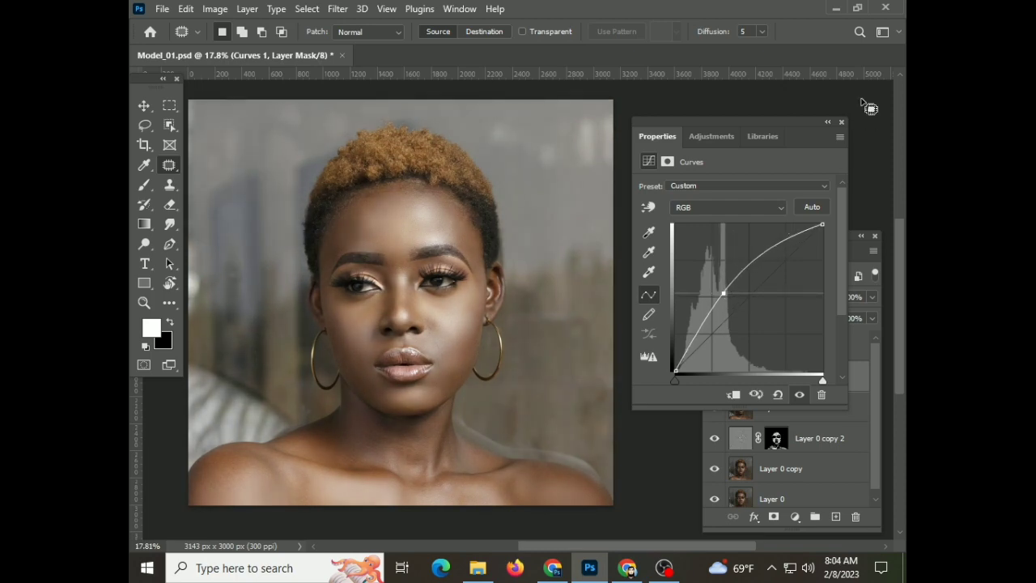
left_click(841, 121)
Add a brightening Curves 2 above Layer 1, then delete it
left_click(779, 410)
left_click(794, 517)
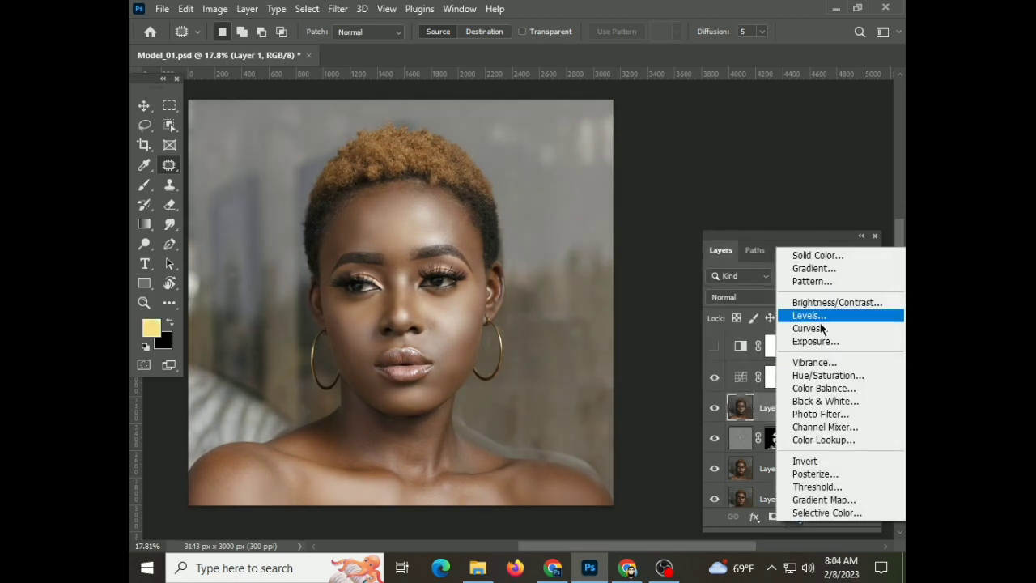
left_click(819, 326)
left_click_drag(733, 314, 716, 297)
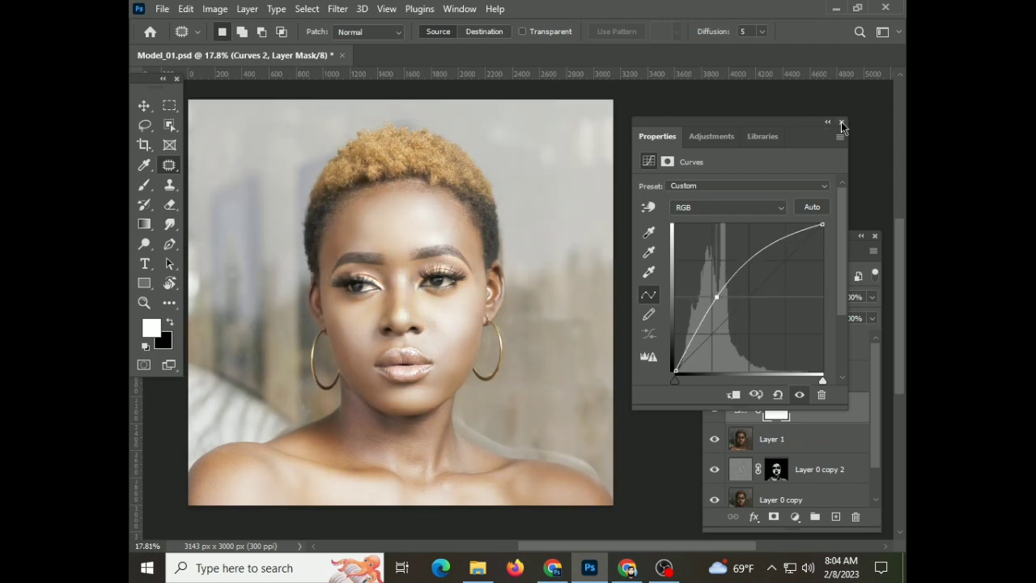
left_click(841, 123)
left_click(777, 409, "alt")
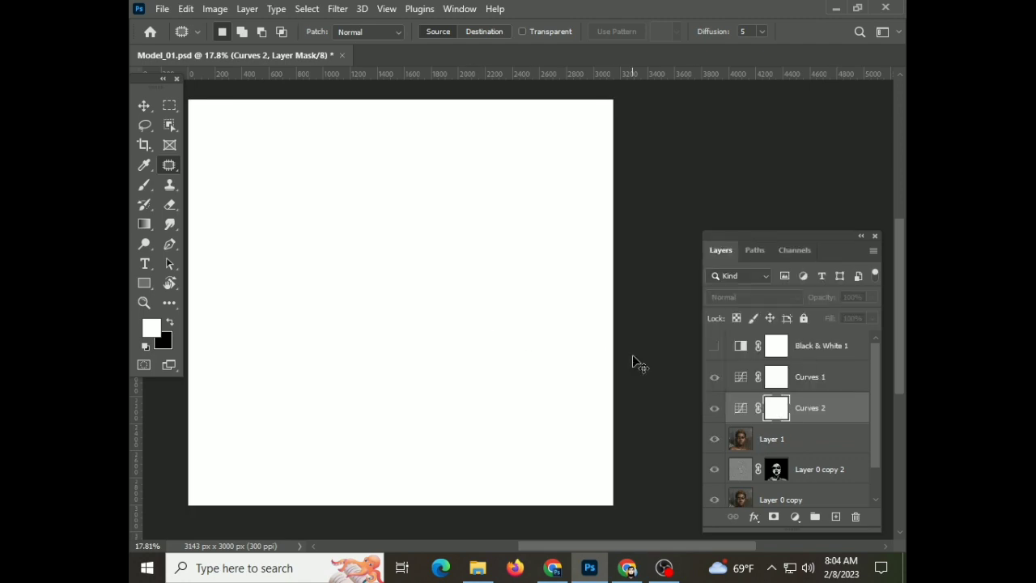
key("Delete")
Re-add a brightening Curves 2 above Layer 1 and invert its mask to black
left_click(758, 415)
left_click(795, 516)
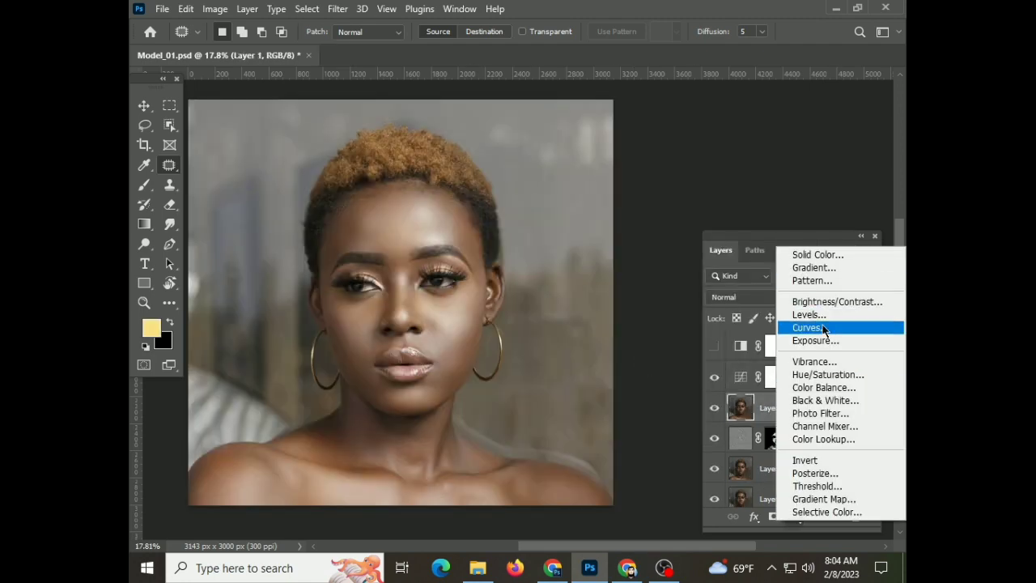
left_click(801, 328)
left_click_drag(731, 312, 729, 289)
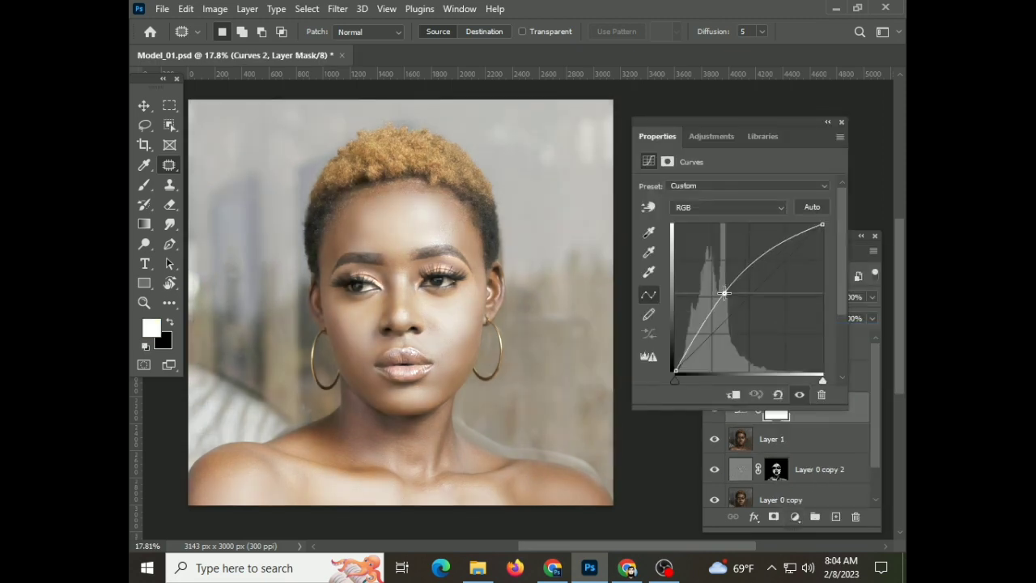
left_click(841, 122)
key("ctrl+i")
Paint white on the Curves 2 mask over the cheek with an 800 px, 23% opacity brush
left_click(144, 185)
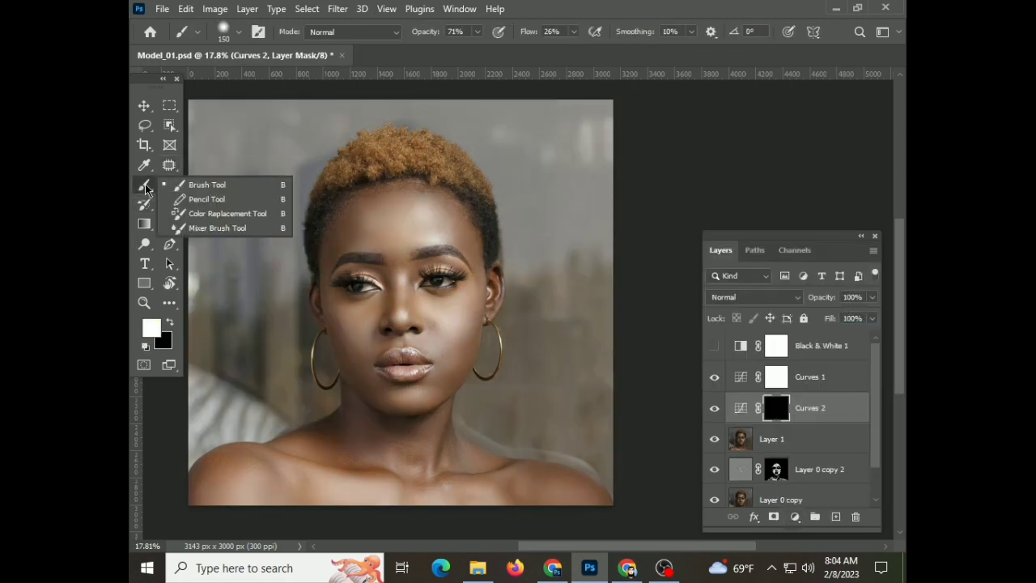
left_click(478, 32)
right_click(441, 127)
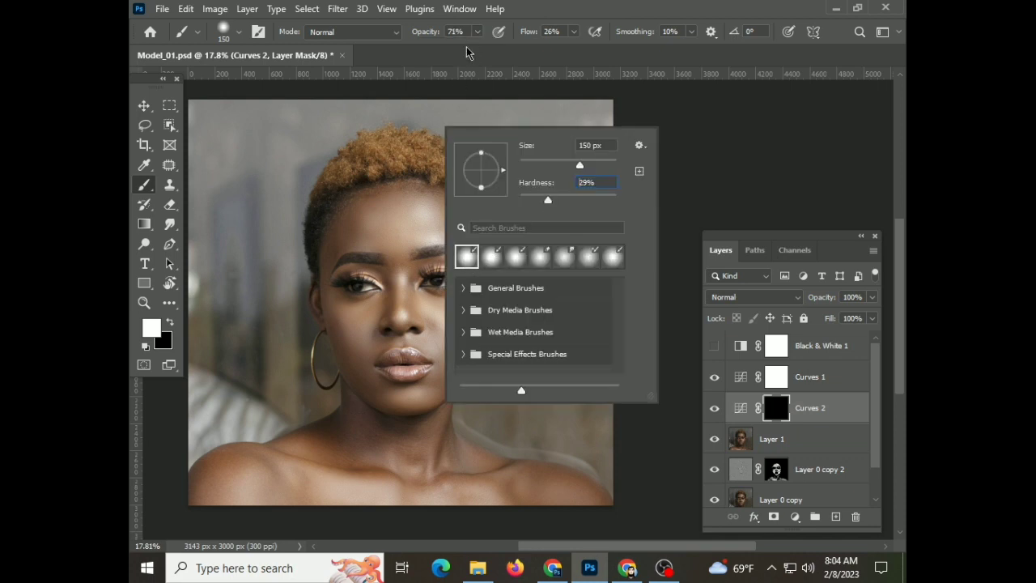
left_click(337, 232)
key("bracketright")
key("bracketright")
key("bracketright")
mouse_move(335, 208)
left_mouse_down()
mouse_move(312, 342)
mouse_move(339, 340)
left_mouse_up()
Paint white over both eyes with a 175 px brush at 73% opacity
left_click(477, 32)
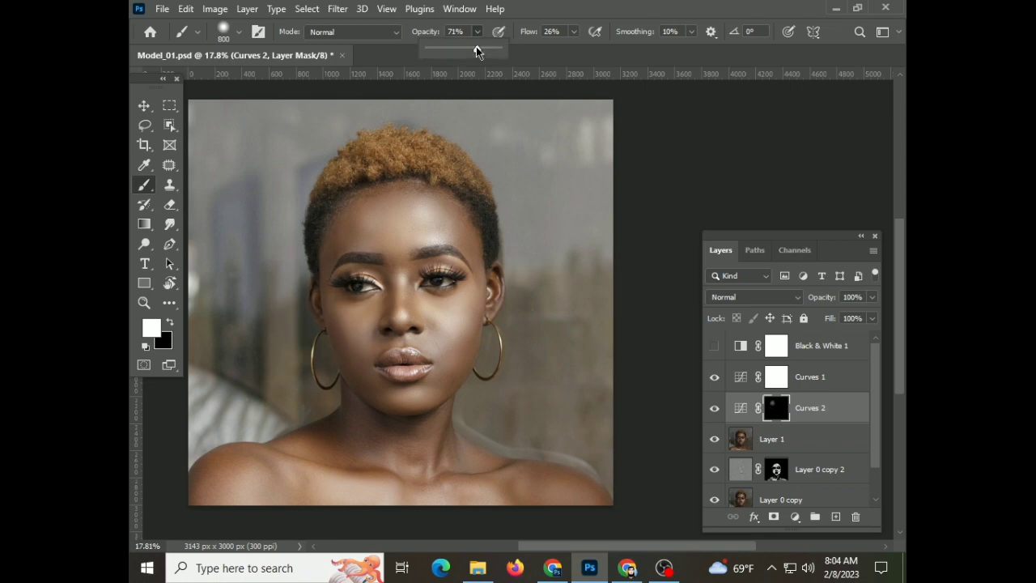
scroll(354, 258, "up", 3)
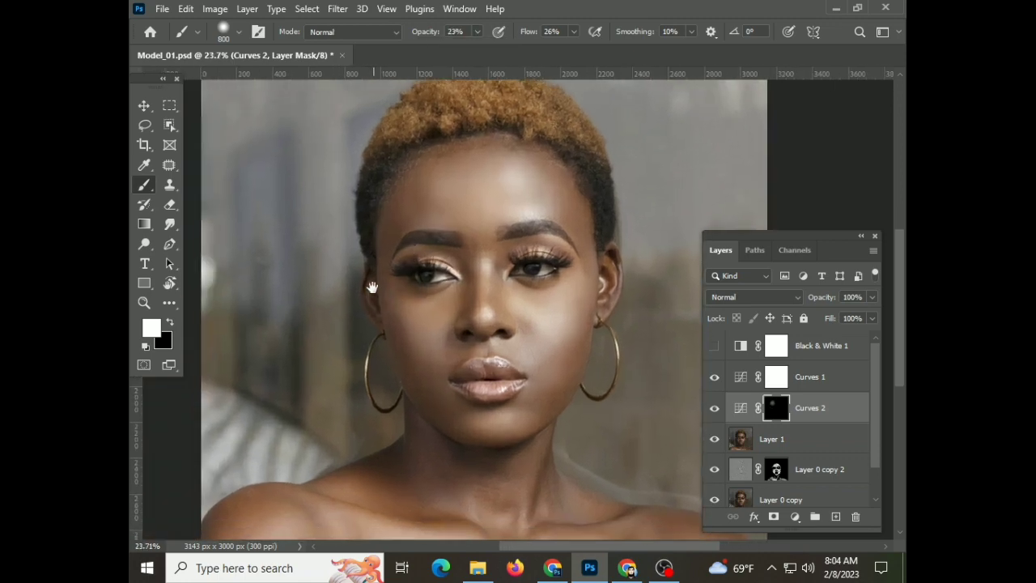
scroll(377, 412, "down", 2)
scroll(377, 412, "down", 1)
scroll(220, 406, "down", 3)
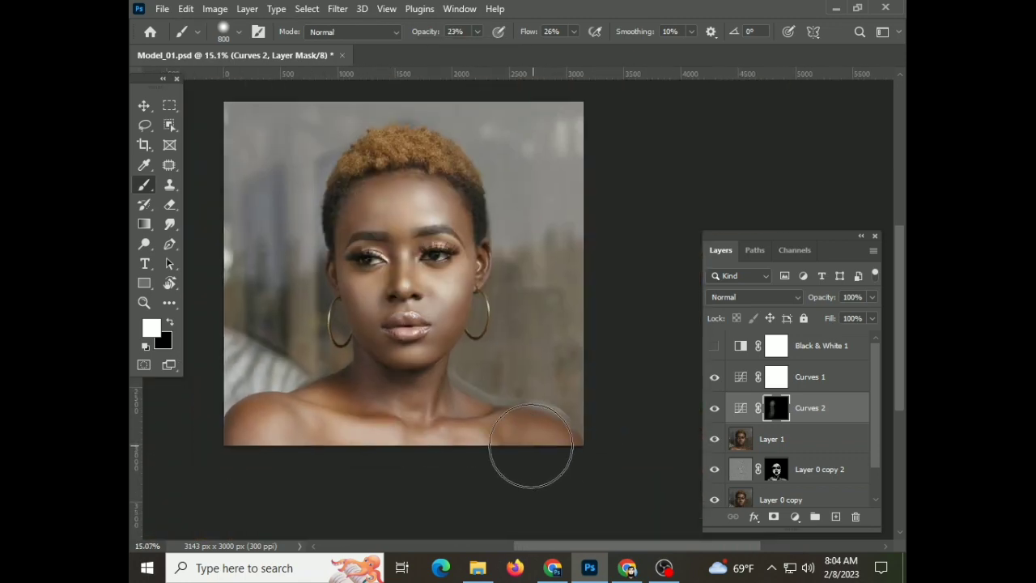
scroll(347, 347, "up", 1)
scroll(343, 215, "up", 3)
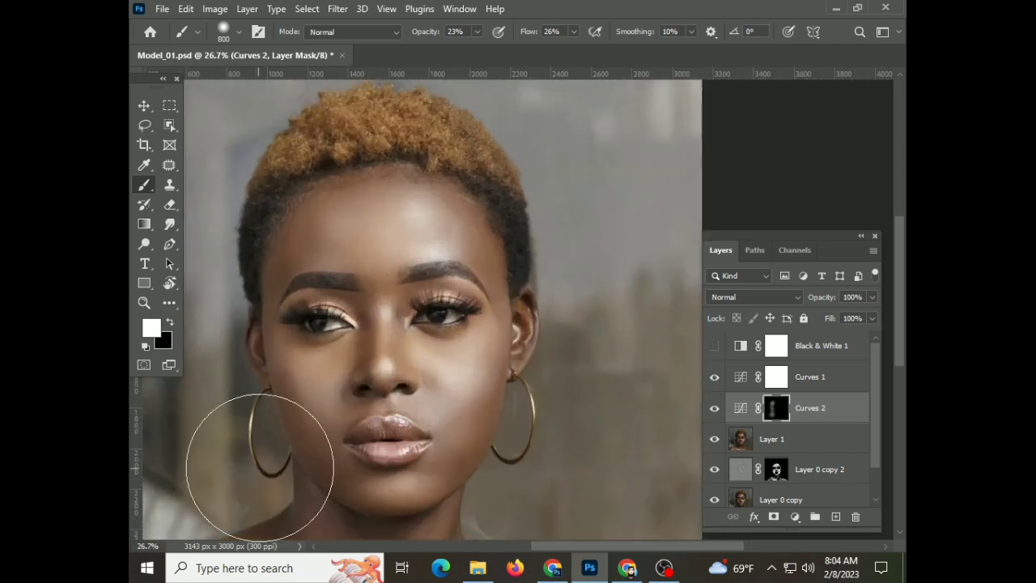
scroll(259, 463, "down", 1)
scroll(340, 247, "up", 2)
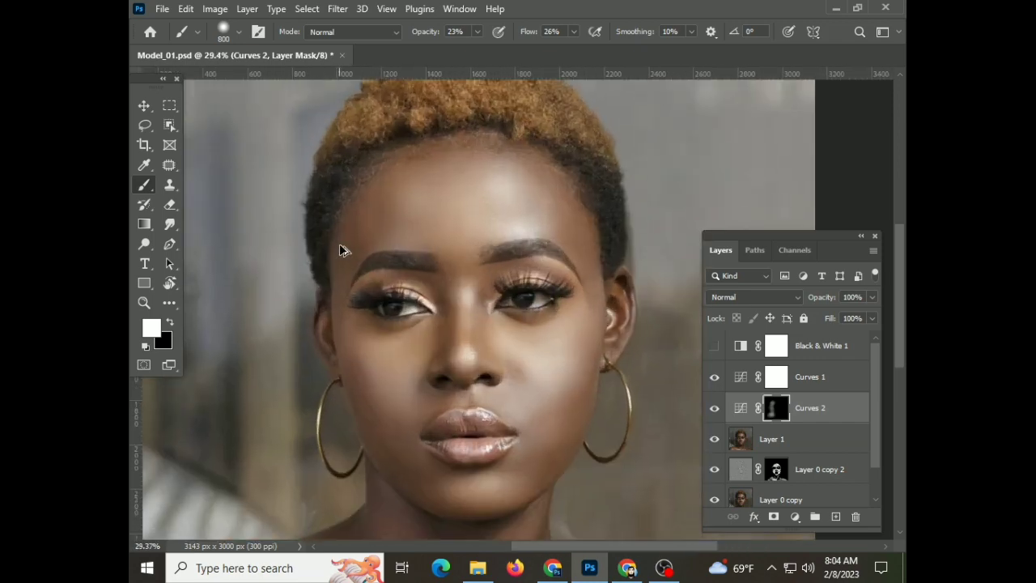
scroll(324, 436, "down", 2)
scroll(324, 432, "down", 1)
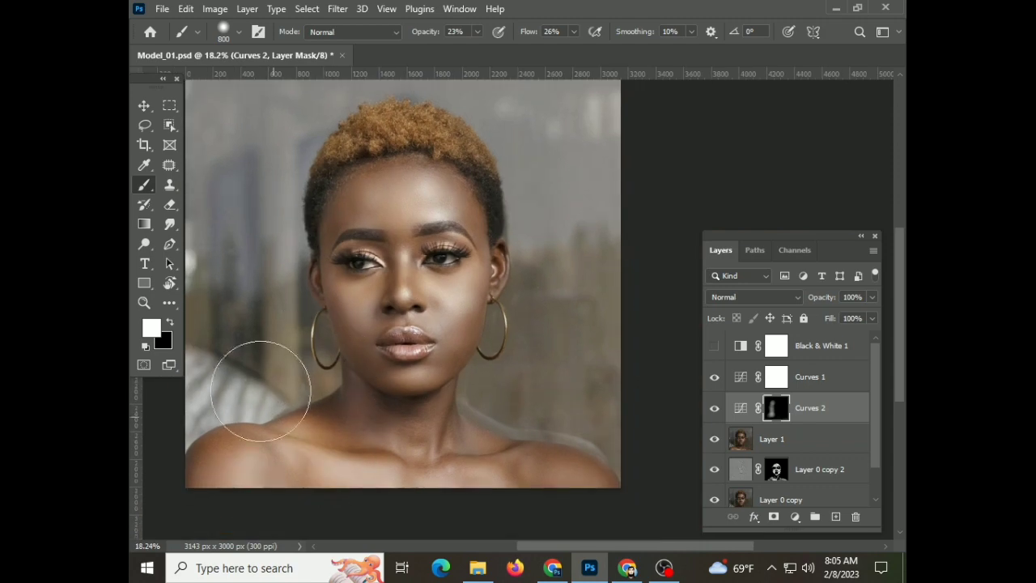
scroll(462, 413, "down", 2)
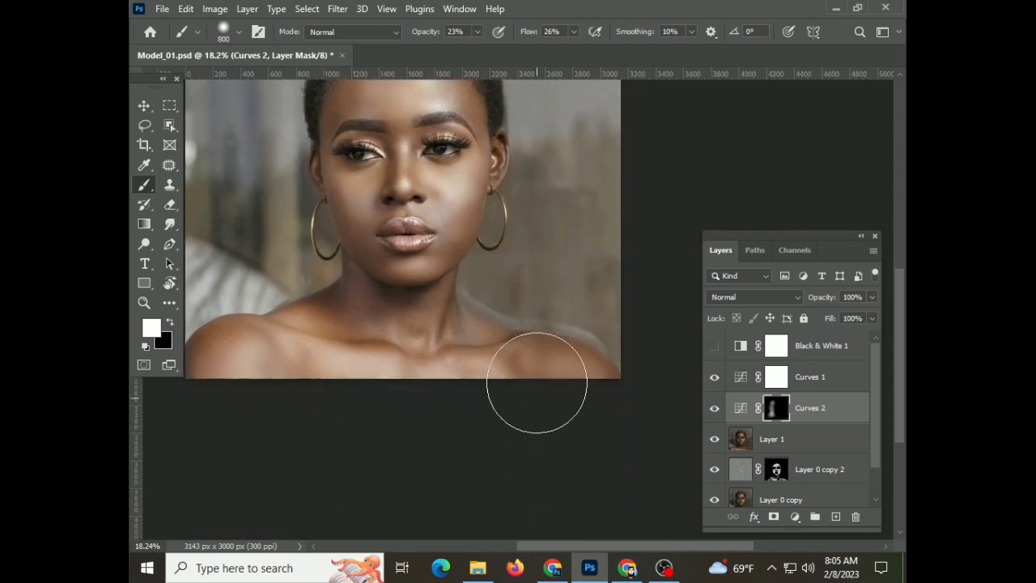
scroll(298, 243, "up", 1)
scroll(320, 231, "up", 1)
scroll(327, 235, "up", 2)
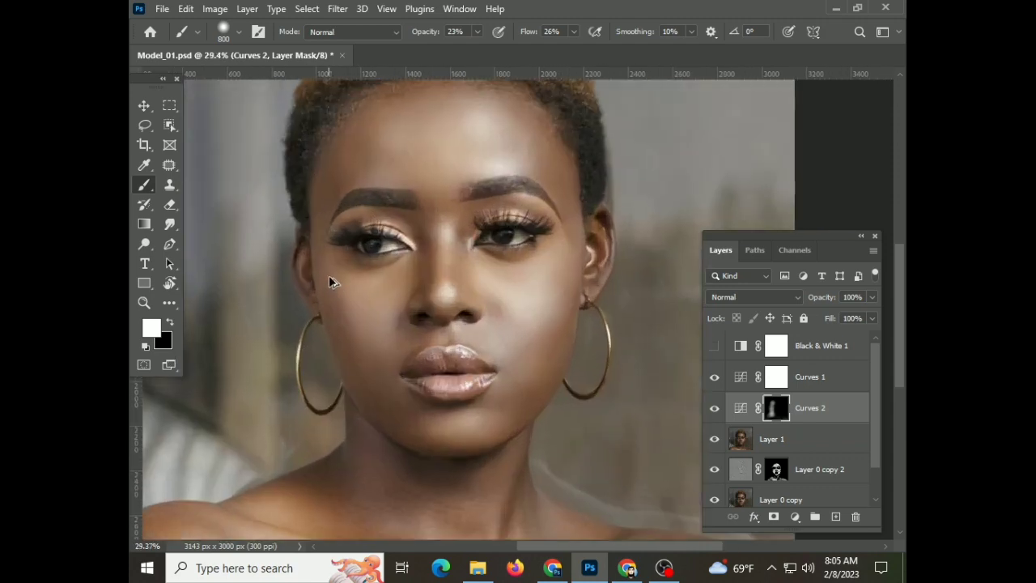
scroll(331, 283, "up", 4)
key("bracketleft")
key("bracketleft")
key("bracketleft")
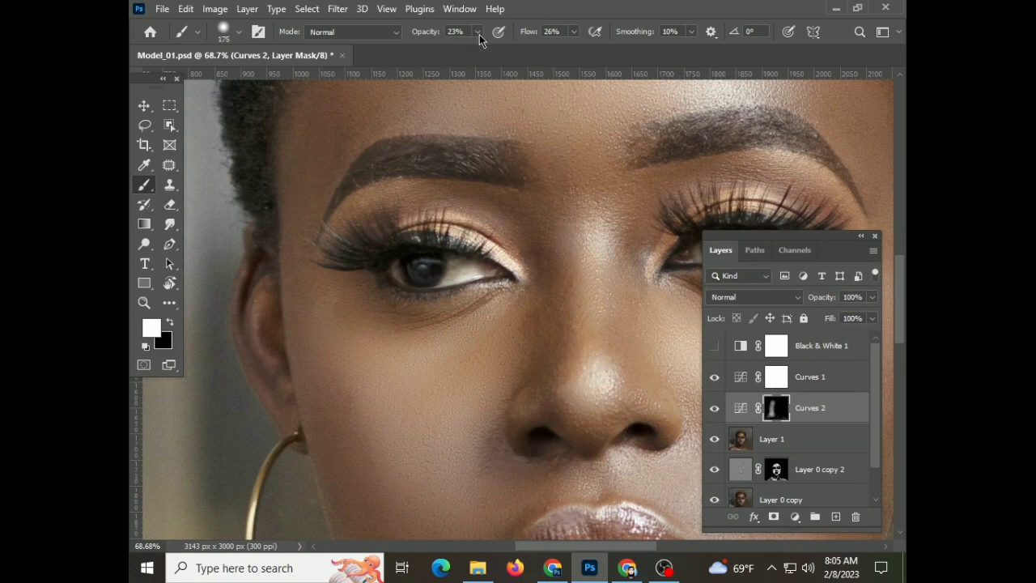
left_click_drag(478, 34, 515, 46)
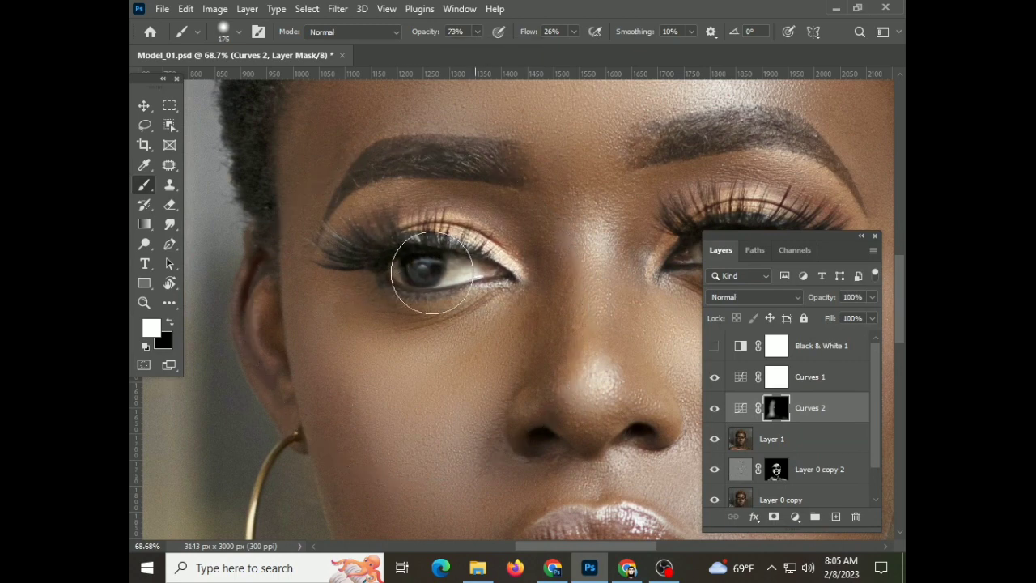
scroll(437, 283, "right", 4)
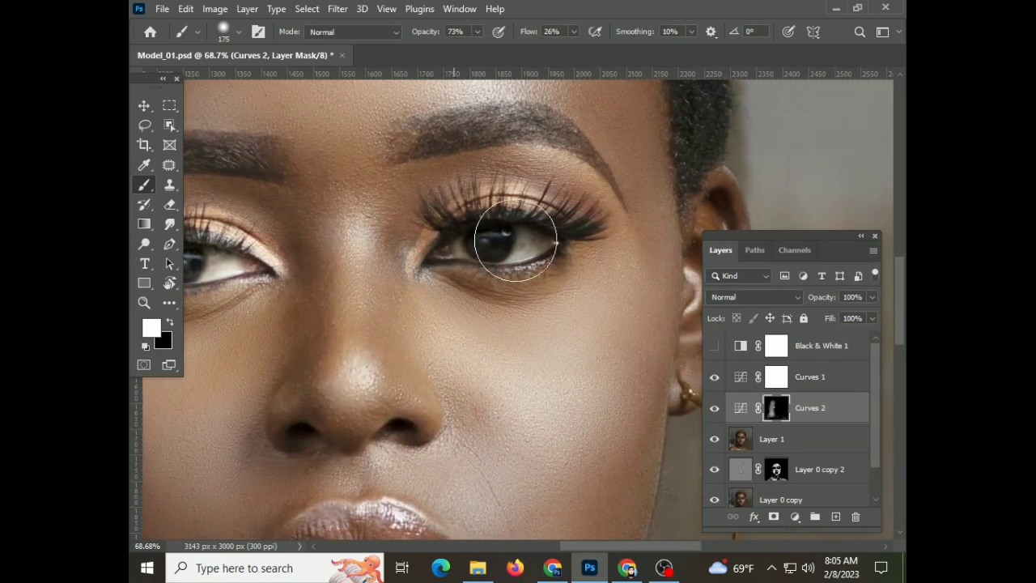
left_click_drag(515, 242, 405, 254)
left_click_drag(294, 310, 465, 301)
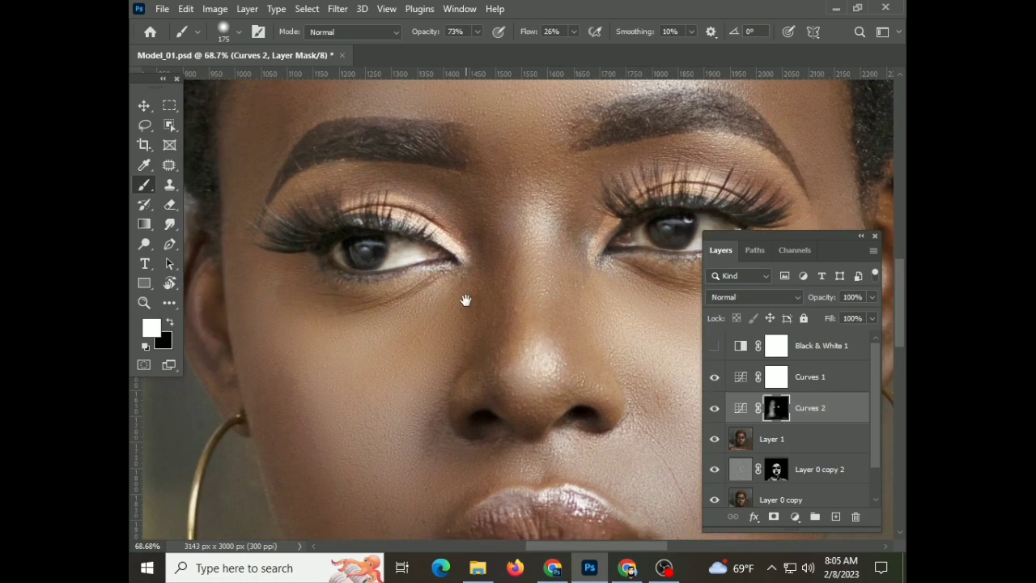
scroll(502, 308, "down", 3)
scroll(543, 324, "up", 4)
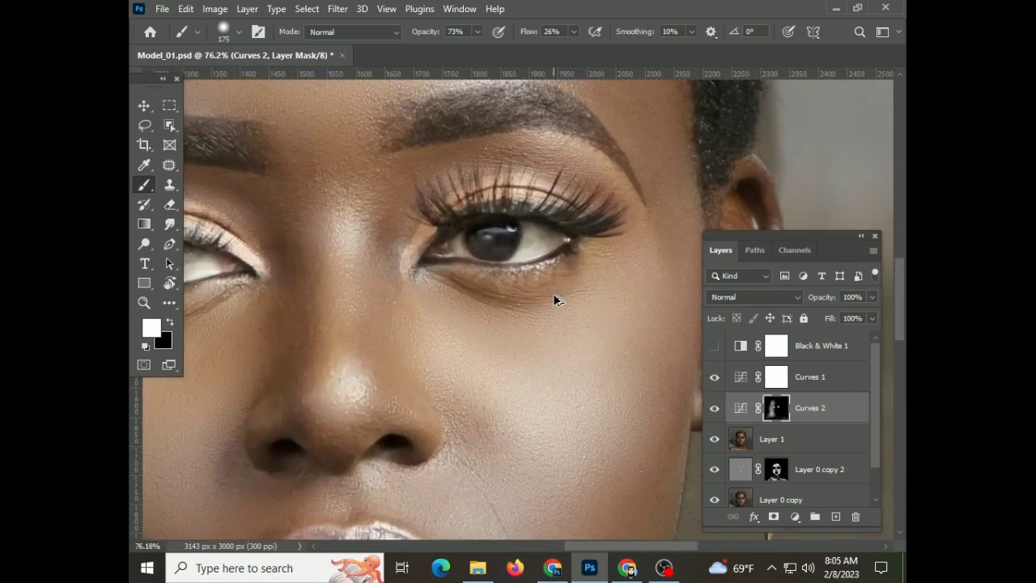
scroll(555, 300, "up", 1)
scroll(554, 301, "down", 3)
scroll(553, 303, "down", 2)
scroll(554, 306, "down", 1)
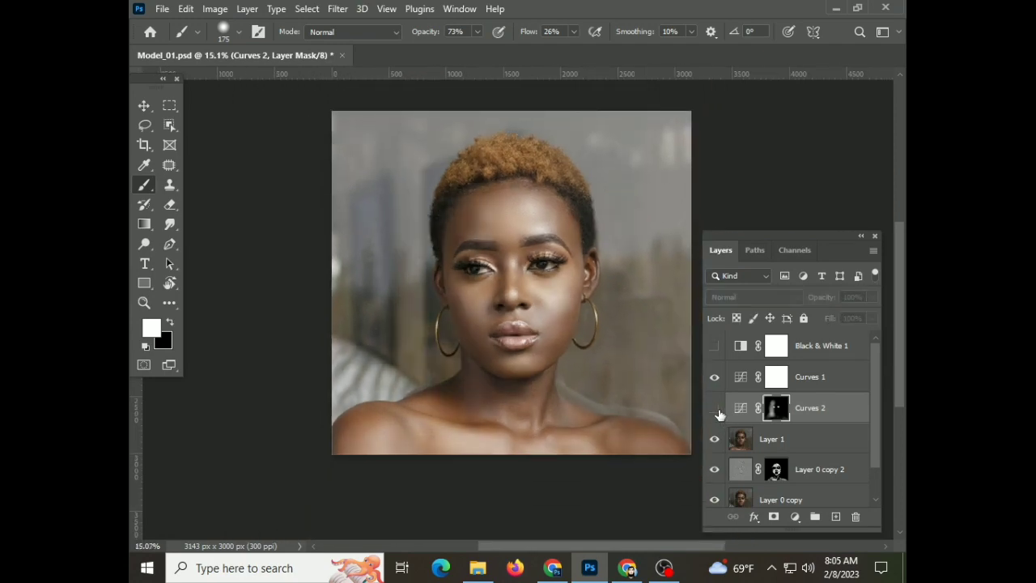
Delete Black & White 1, stamp all visible layers into Layer 2, and add an empty Layer 3
scroll(530, 356, "up", 1)
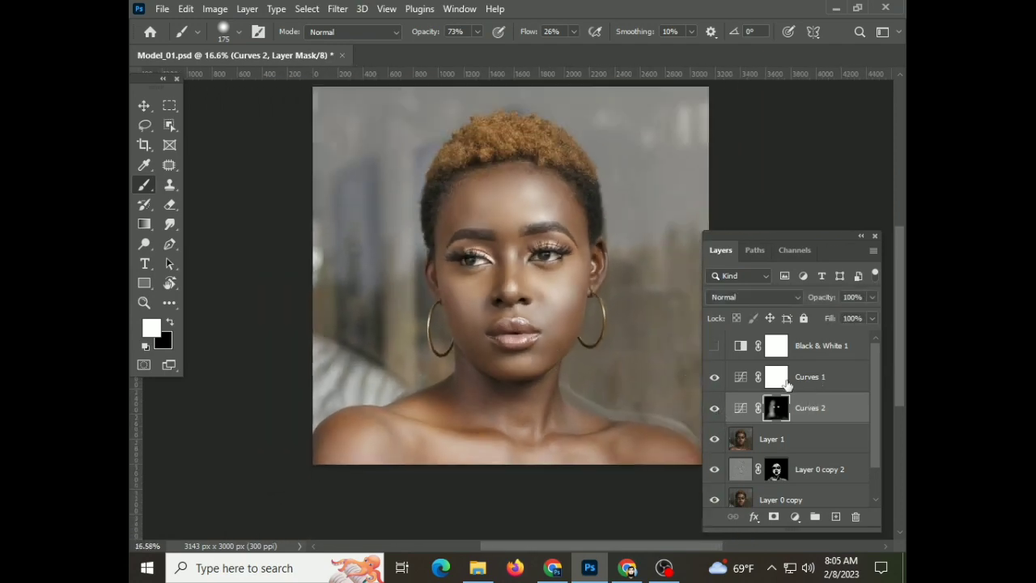
left_click(809, 348)
left_click(715, 348)
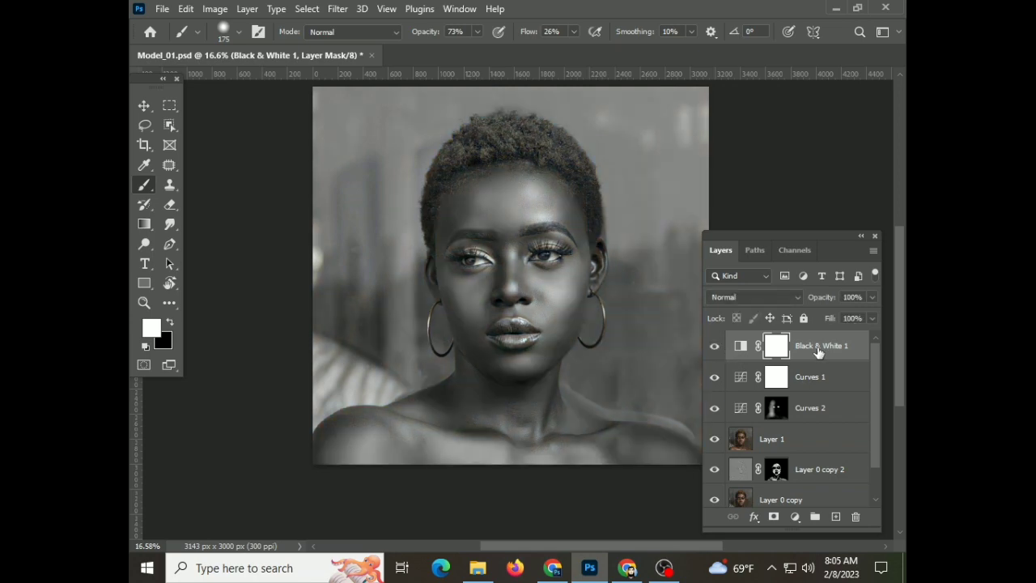
key("Delete")
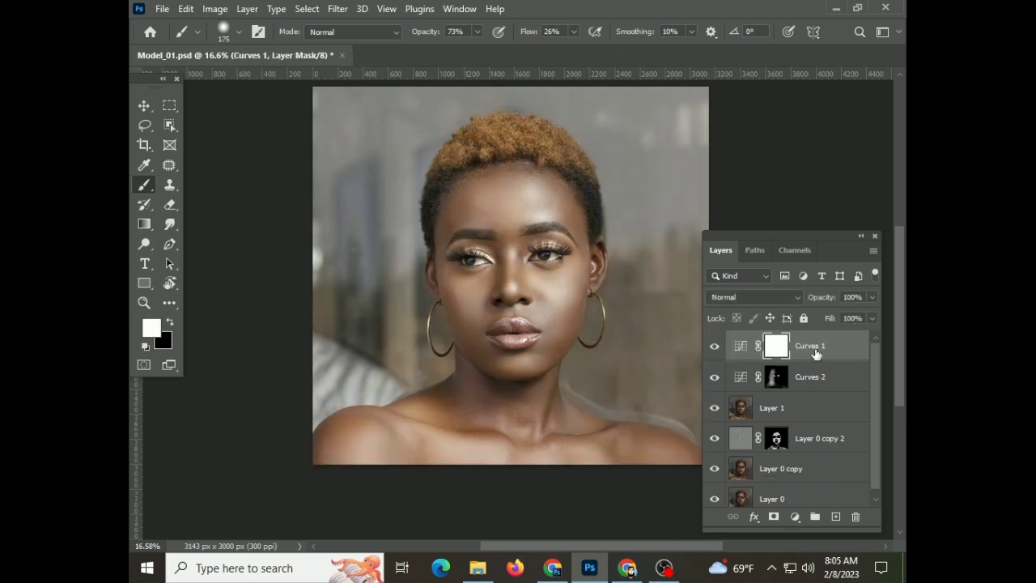
key("ctrl+shift+alt+e")
scroll(578, 286, "up", 5)
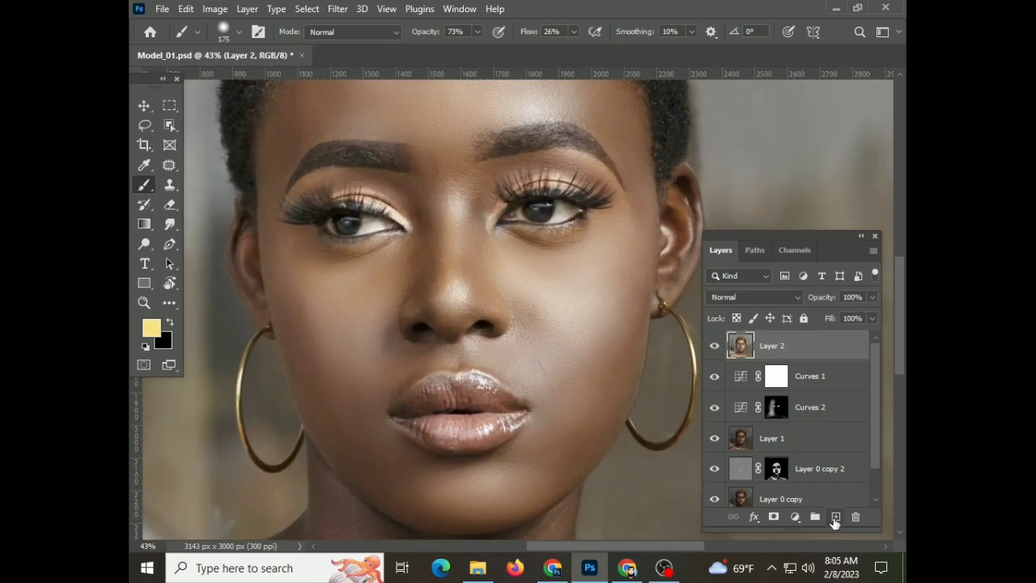
left_click(835, 519)
Trace the outer lip outline as a closed Pen path along the upper and lower lips
key("p")
scroll(375, 409, "up", 3)
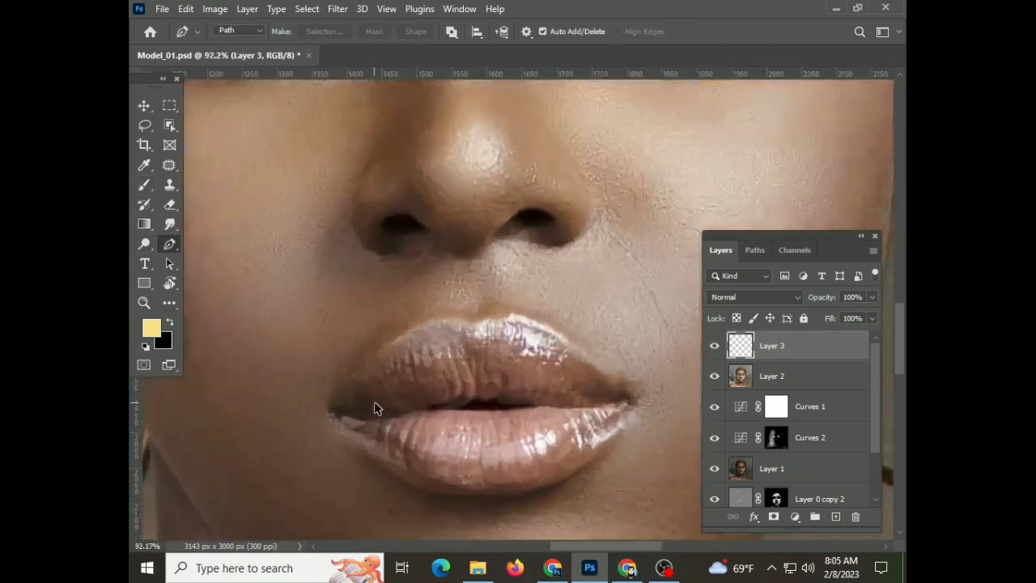
scroll(315, 419, "up", 1)
left_click(311, 410)
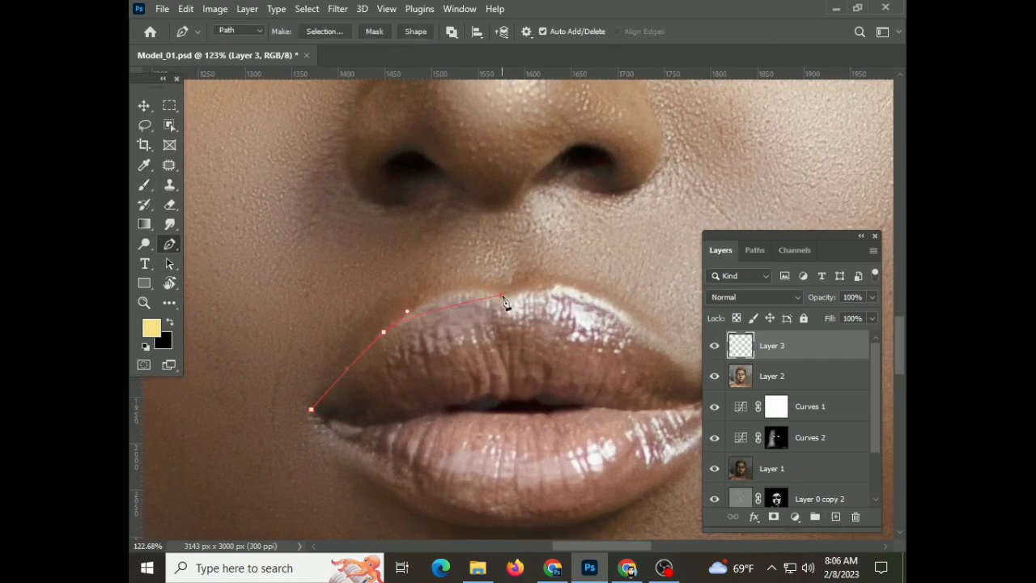
left_click_drag(548, 298, 442, 248)
left_click(538, 273)
left_click(579, 308)
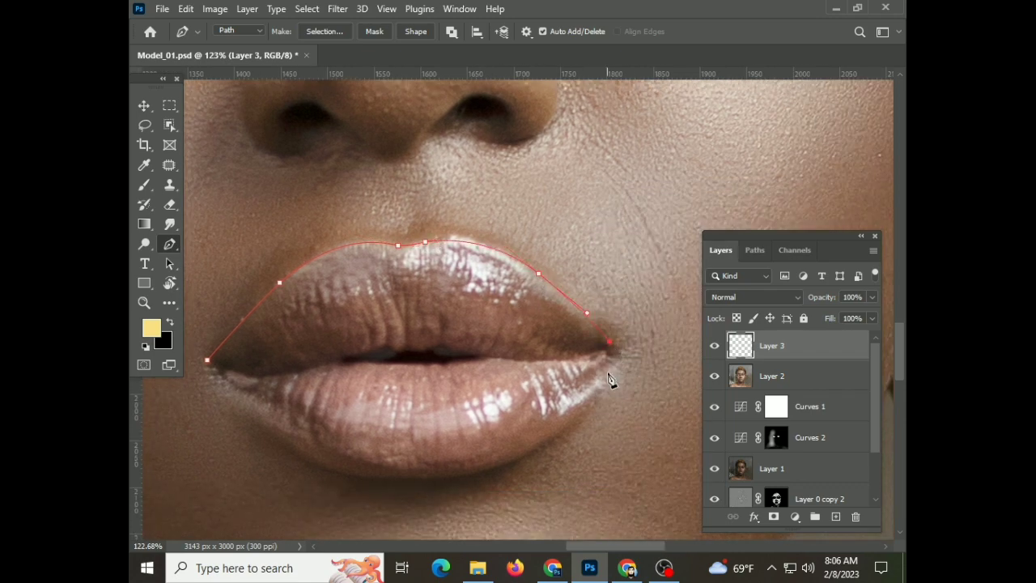
left_click_drag(307, 448, 255, 421)
left_click(207, 361)
Trace the mouth opening as a closed inner subpath, with curved points along its lower edge
scroll(401, 363, "down", 2)
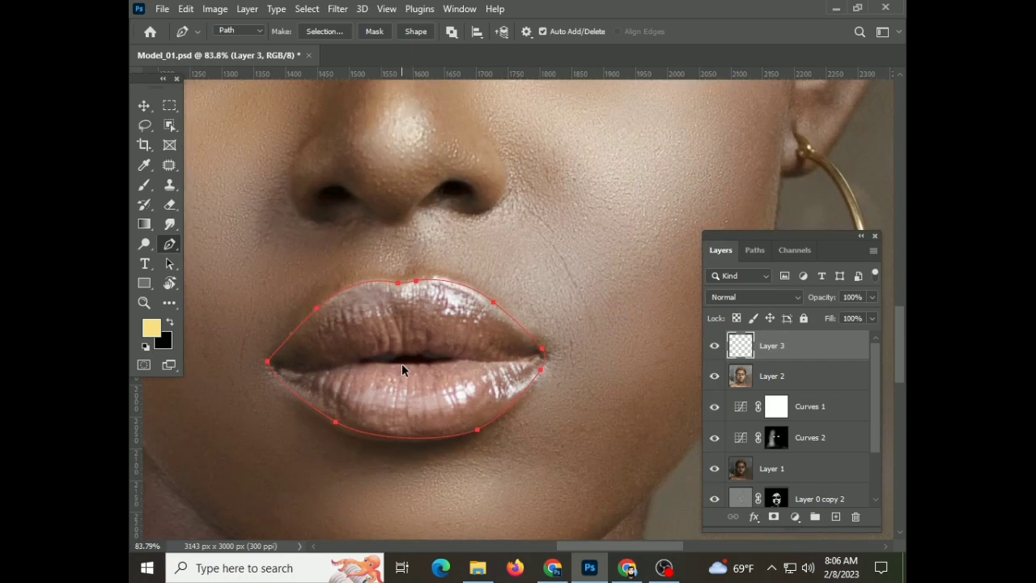
scroll(401, 364, "up", 3)
scroll(347, 365, "up", 2)
left_click(338, 357)
left_click(401, 340)
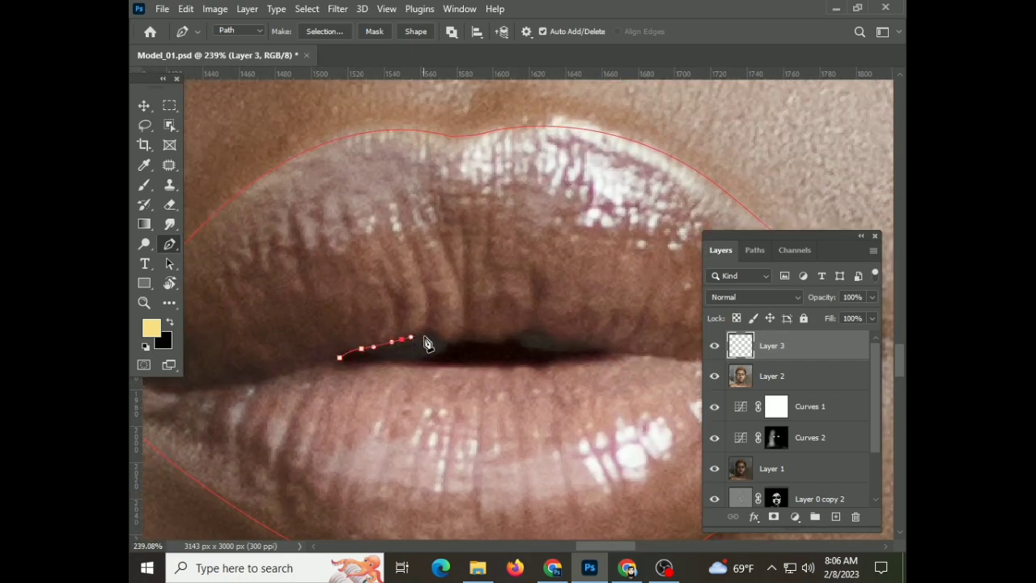
left_click(435, 336)
left_click(444, 345)
left_click(494, 343)
left_click(525, 336)
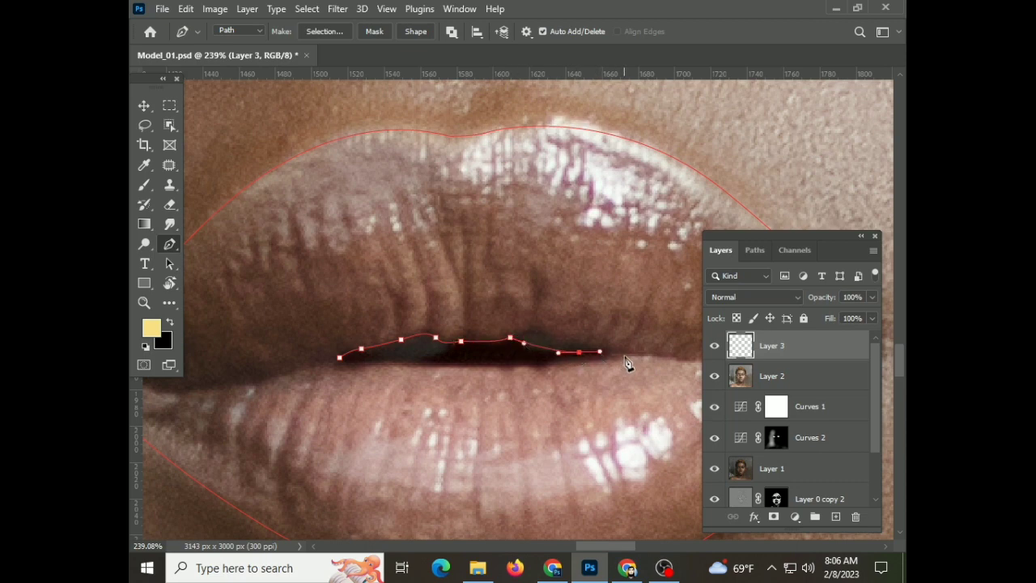
left_click_drag(472, 367, 439, 367)
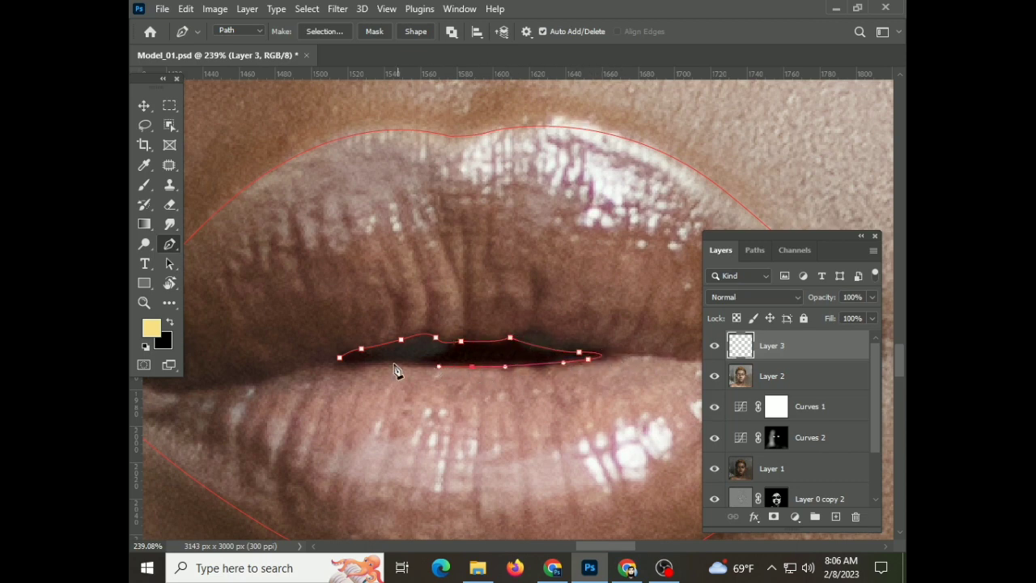
left_click_drag(345, 363, 300, 363)
scroll(474, 340, "down", 5)
scroll(478, 340, "up", 3)
scroll(405, 324, "down", 3)
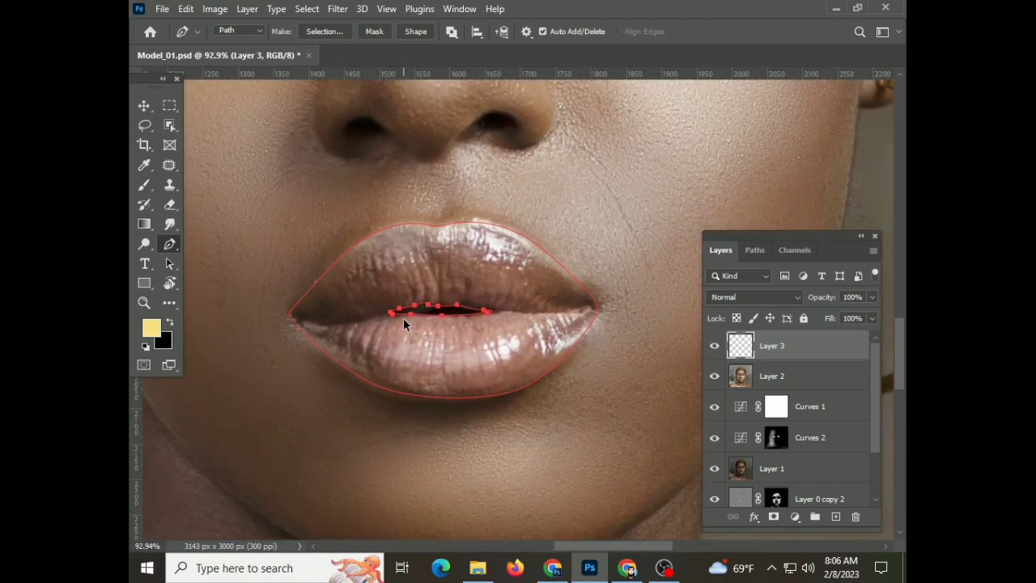
scroll(399, 385, "up", 1)
left_click_drag(399, 385, 447, 357)
Make Layer 2 active and hide the lip outline path
left_click(799, 384)
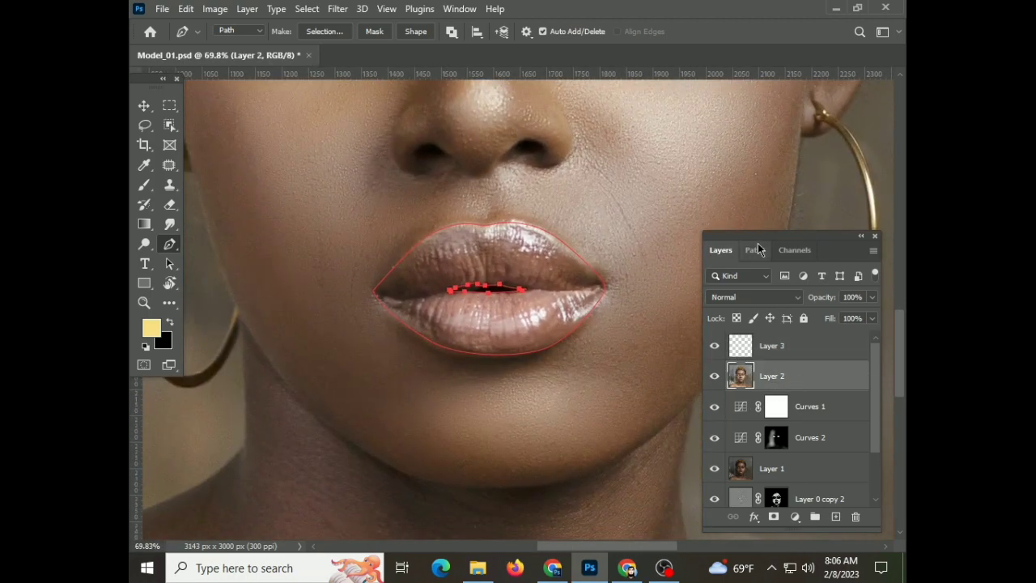
left_click(754, 250)
left_click(720, 251)
scroll(569, 290, "up", 3)
Patch away small spots on the upper lip and the skin just above it
key("j")
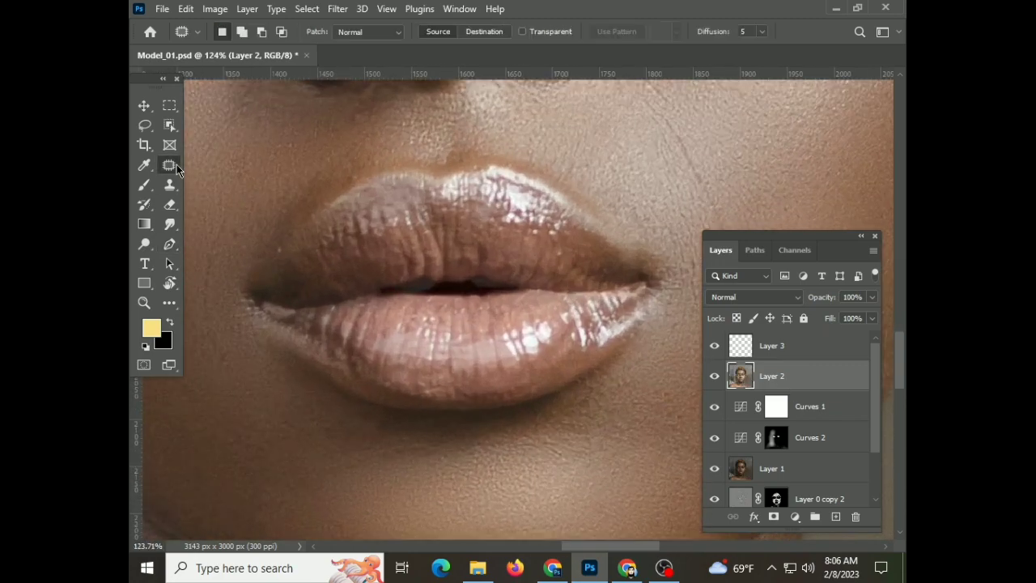
scroll(579, 275, "up", 2)
left_click_drag(588, 267, 578, 259)
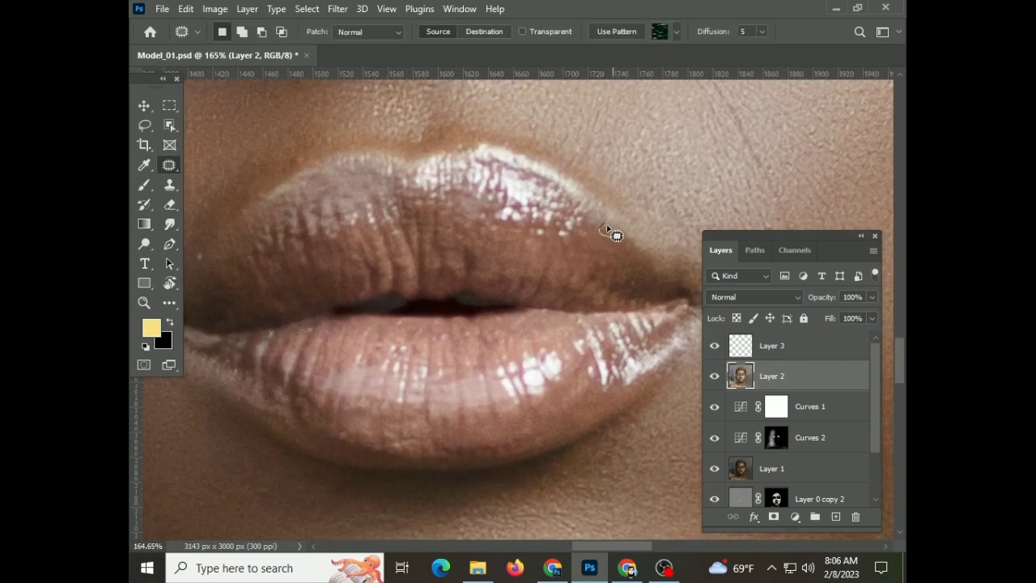
left_click_drag(540, 230, 542, 233)
scroll(522, 324, "down", 2)
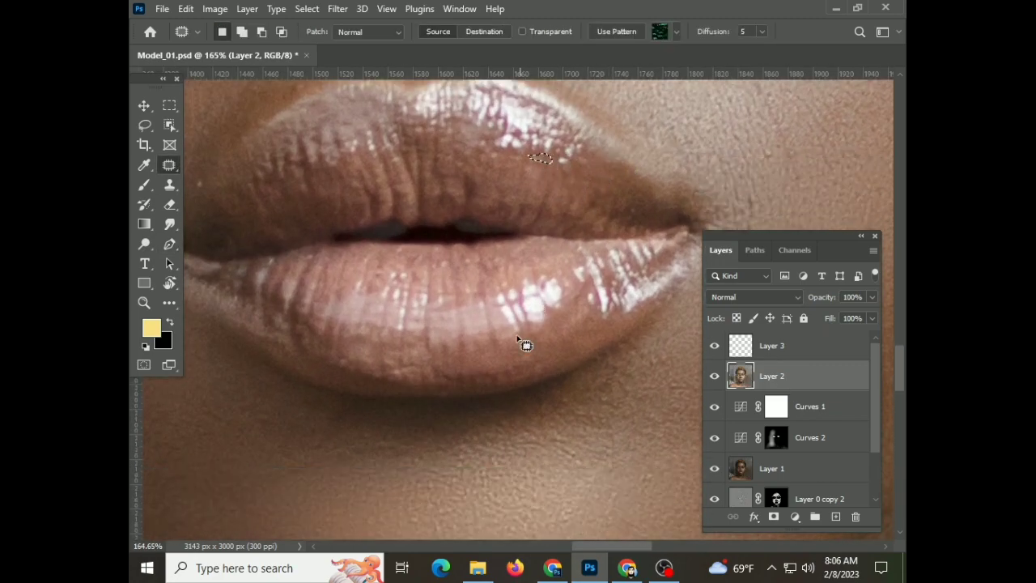
scroll(312, 359, "up", 1)
scroll(313, 359, "left", 1)
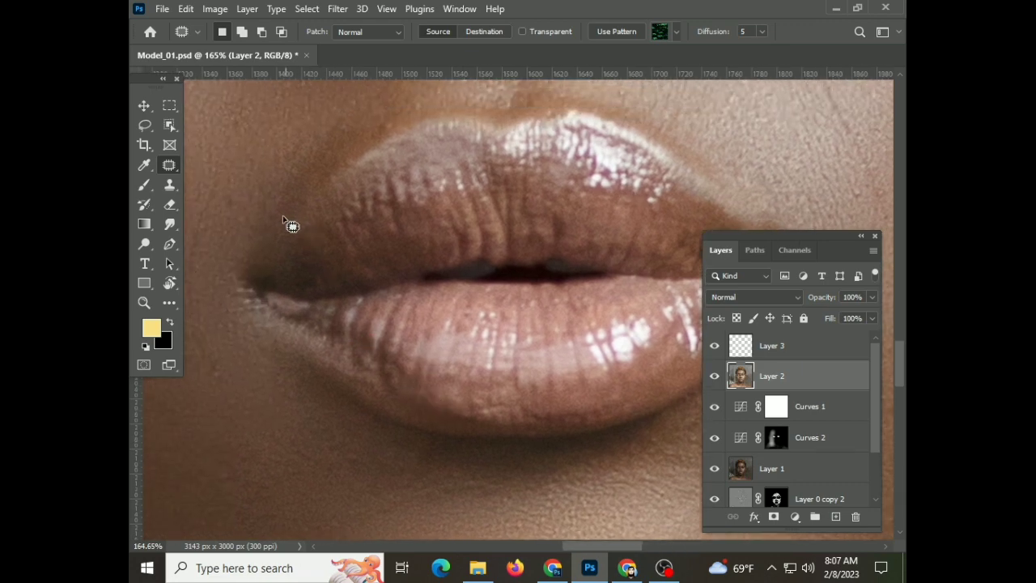
scroll(345, 196, "up", 2)
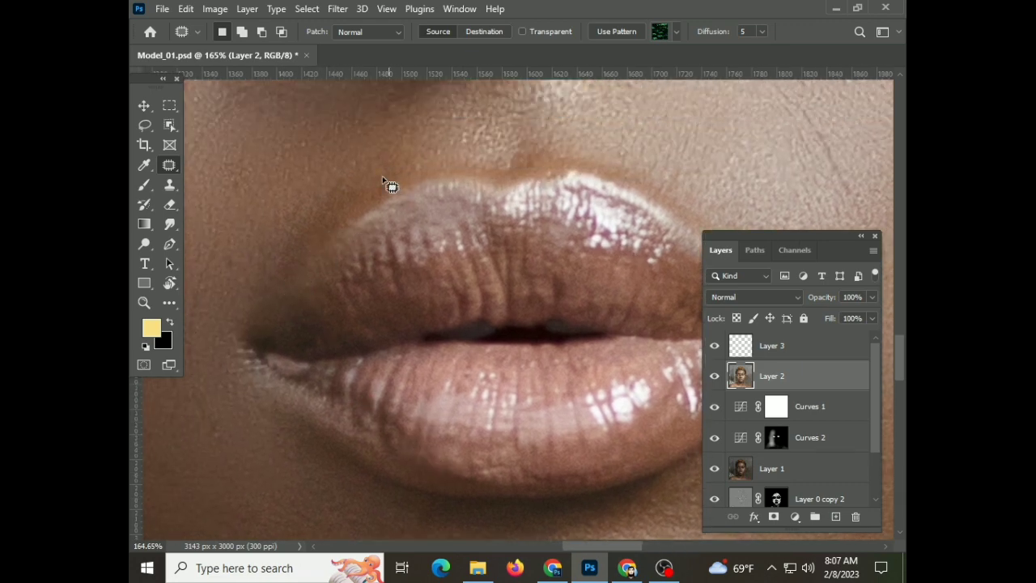
left_click_drag(391, 185, 389, 189)
scroll(518, 348, "down", 1)
scroll(518, 348, "down", 1, "alt")
scroll(387, 321, "down", 1)
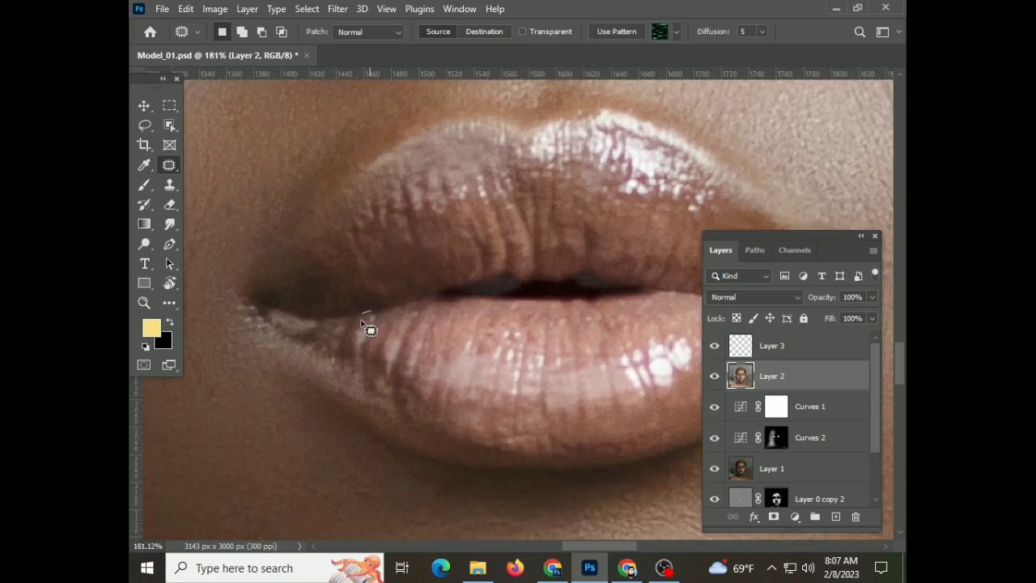
scroll(213, 463, "down", 1, "alt")
On Layer 3, save the Work Path as Path 1 and load it as a selection
left_click(778, 353)
left_click(757, 253)
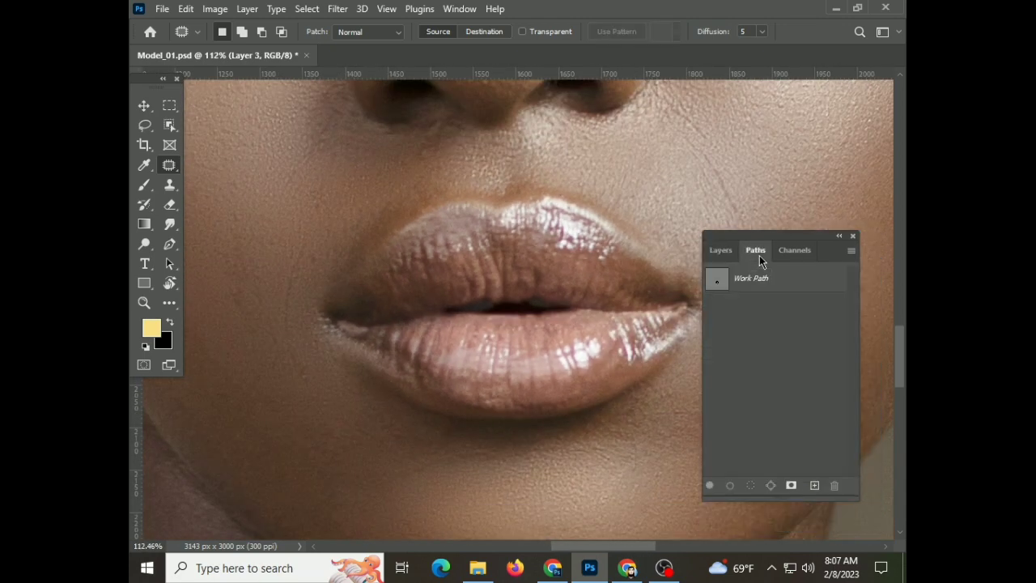
double_click(768, 283)
key("Return")
key("ctrl+Return")
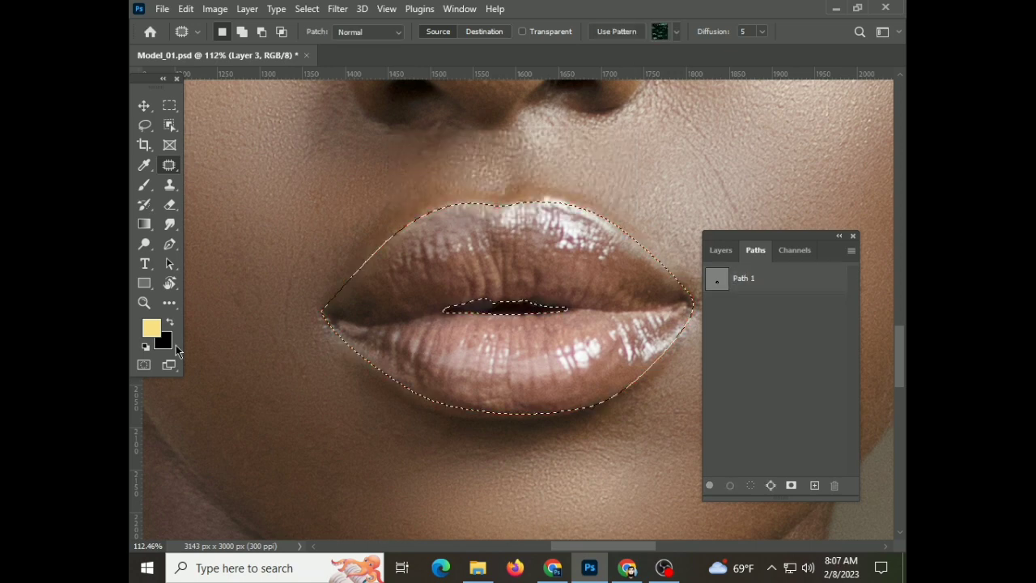
Fill the lip selection with magenta b20fa5 as background colour, then deselect
left_click(167, 340)
left_click(714, 195)
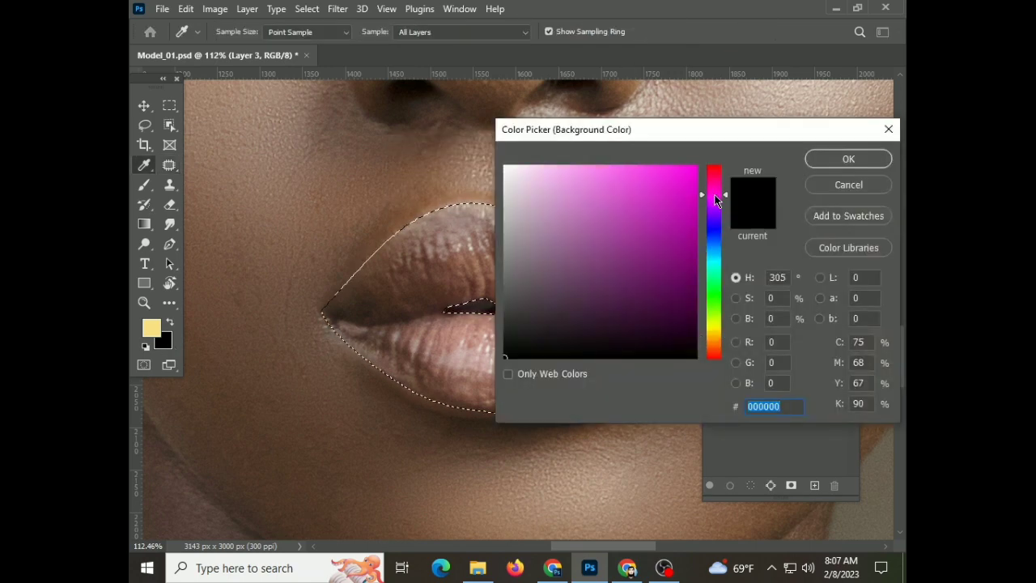
left_click(683, 224)
key("j")
left_click(843, 162)
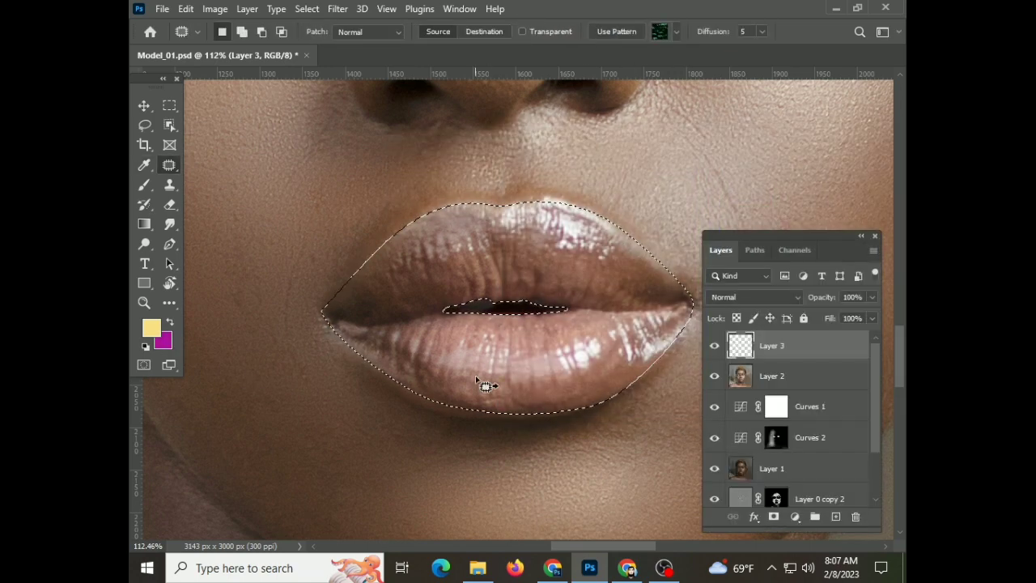
key("ctrl+BackSpace")
key("ctrl+d")
key("v")
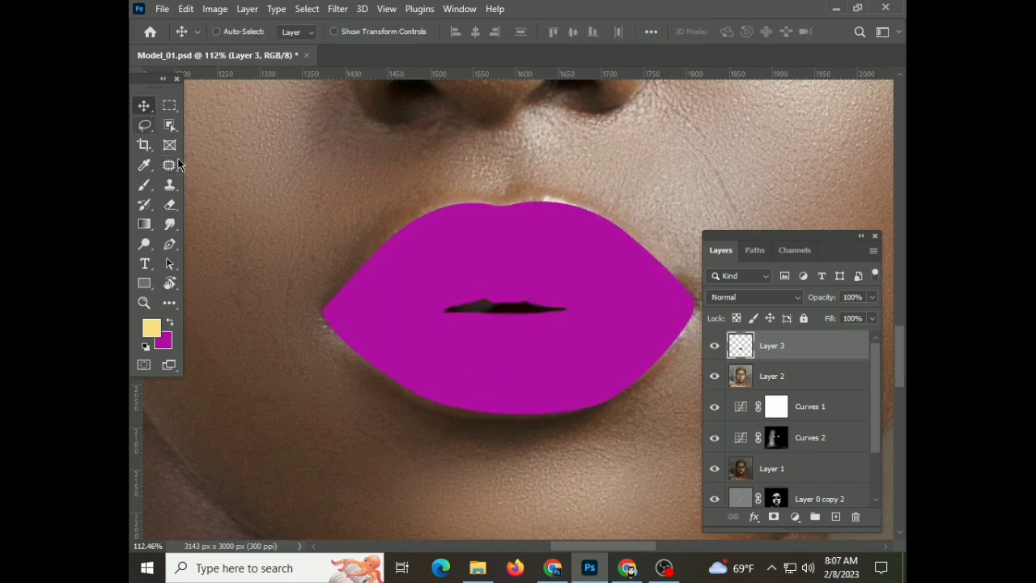
scroll(497, 319, "down", 3)
scroll(655, 347, "up", 2)
Set Layer 3 to Multiply and give it a 3.7 px Gaussian Blur radius
left_click(753, 297)
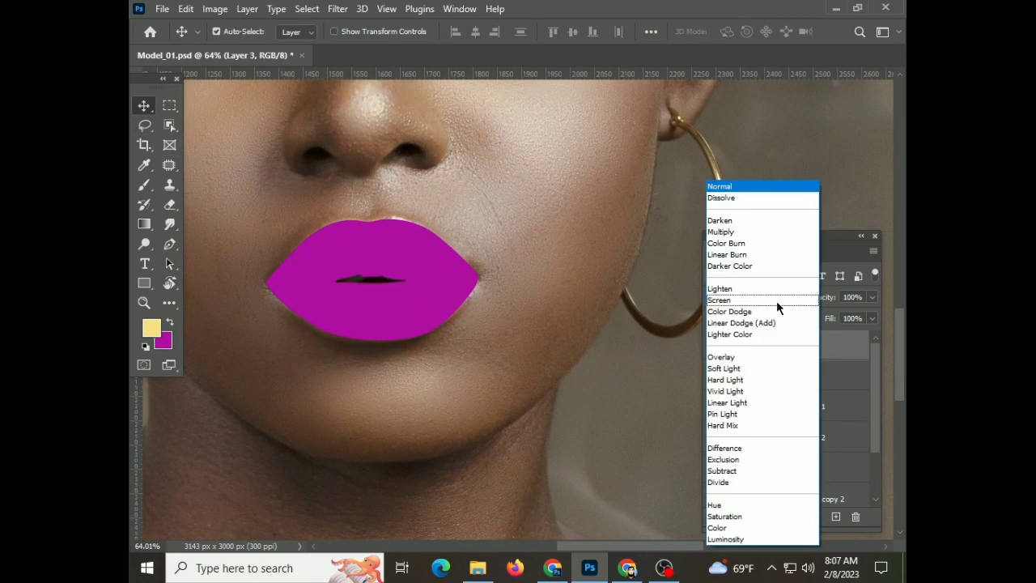
left_click(737, 233)
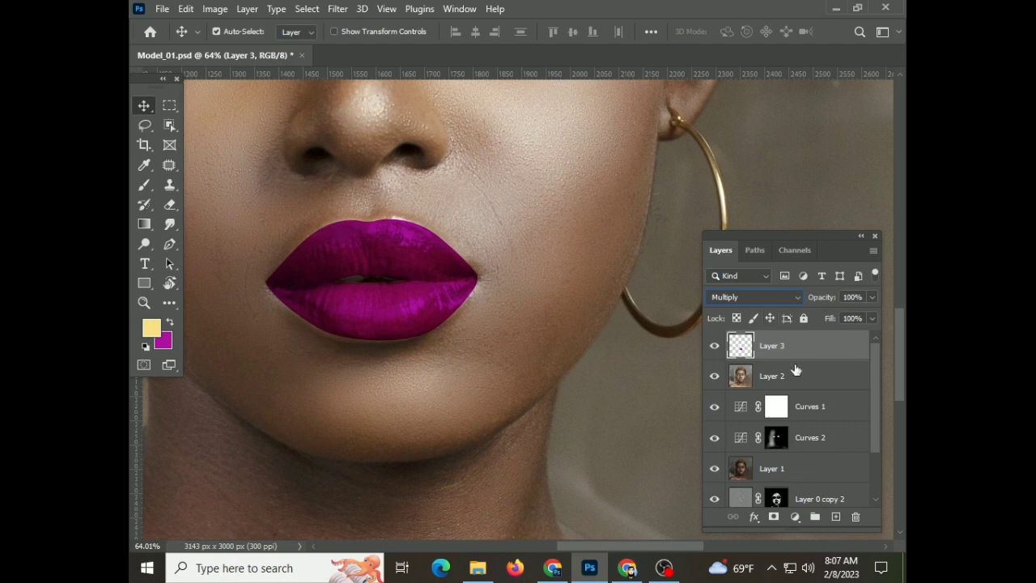
left_click(338, 9)
mouse_move(347, 203)
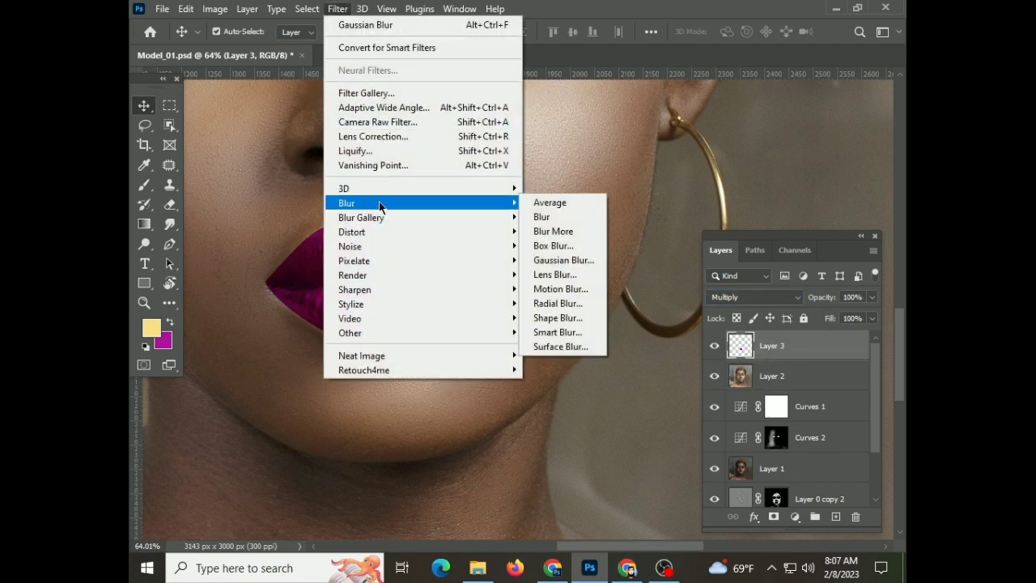
left_click(562, 259)
left_click_drag(710, 123, 640, 127)
left_click_drag(648, 182, 680, 215)
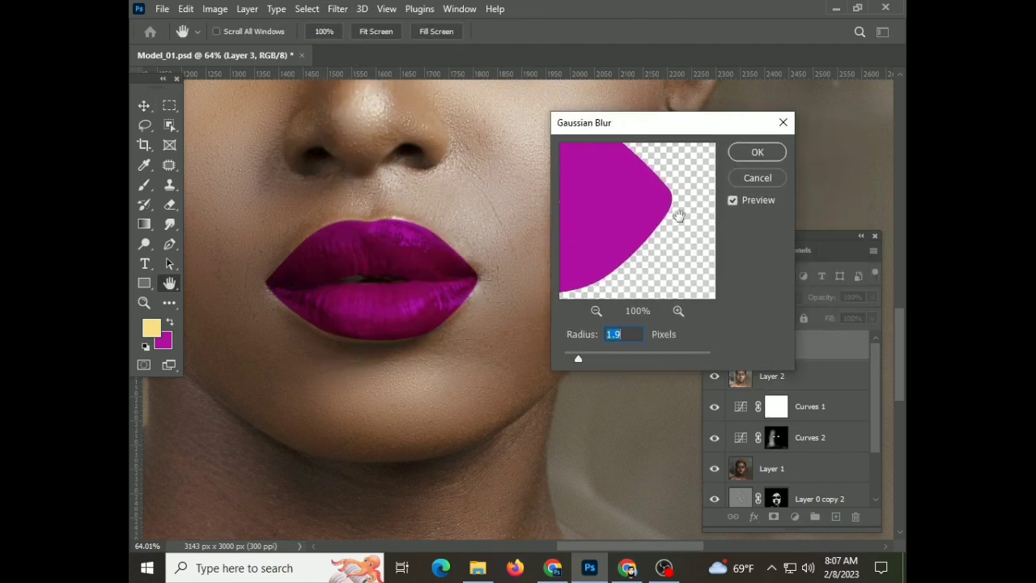
mouse_move(576, 356)
left_mouse_down()
mouse_move(620, 359)
mouse_move(597, 361)
left_mouse_up()
Apply the Gaussian Blur and lower the lip layer's opacity to 72%
left_click(758, 152)
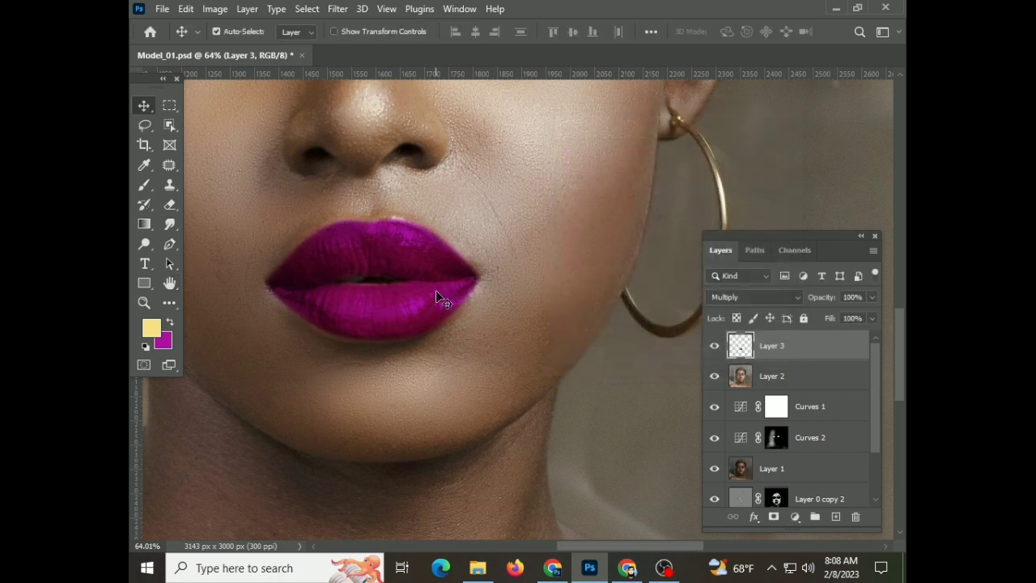
left_click(872, 297)
left_click_drag(866, 315, 851, 317)
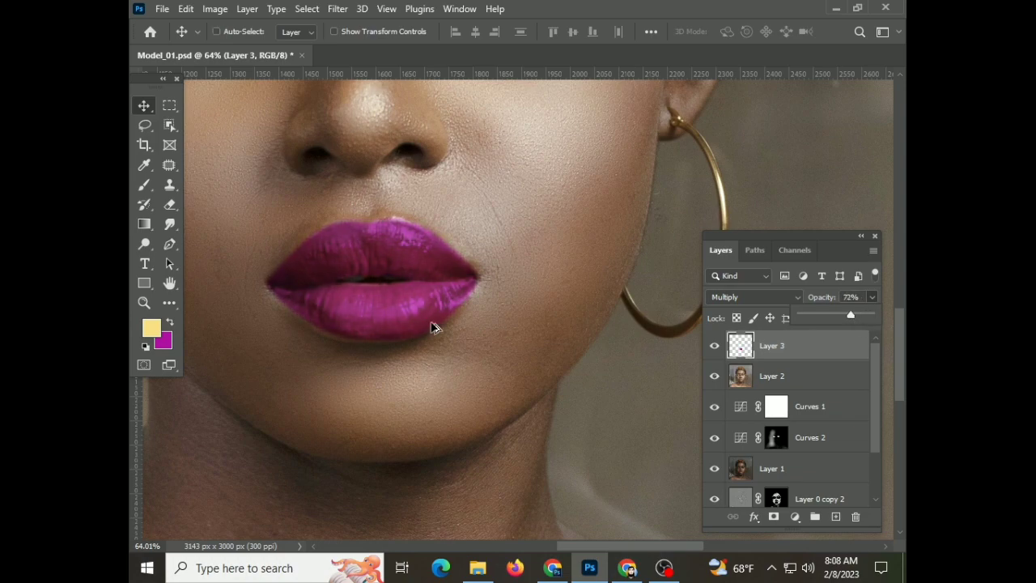
scroll(346, 323, "down", 3)
scroll(377, 340, "down", 3)
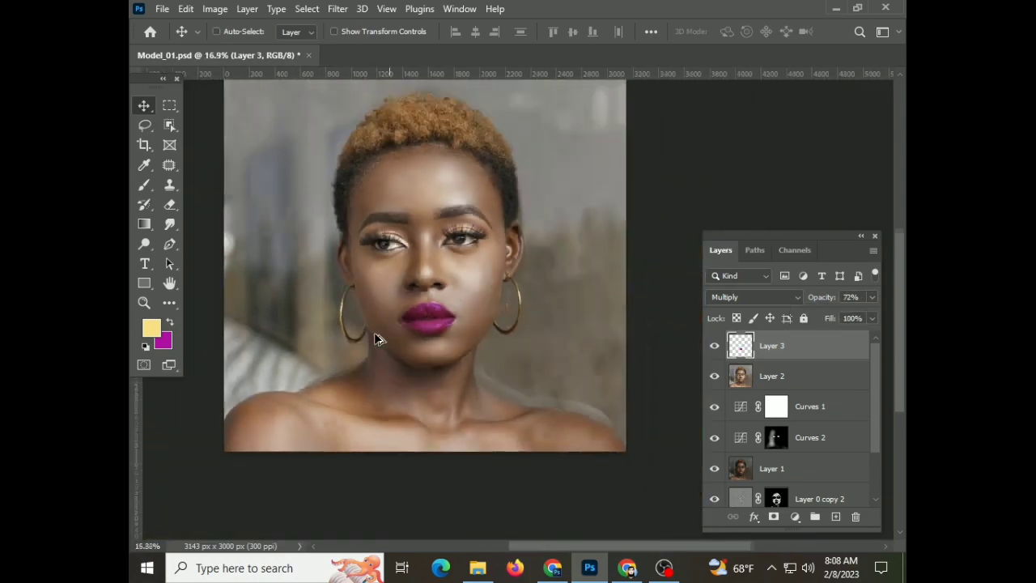
scroll(377, 340, "up", 1)
scroll(324, 319, "up", 1)
scroll(343, 319, "down", 2)
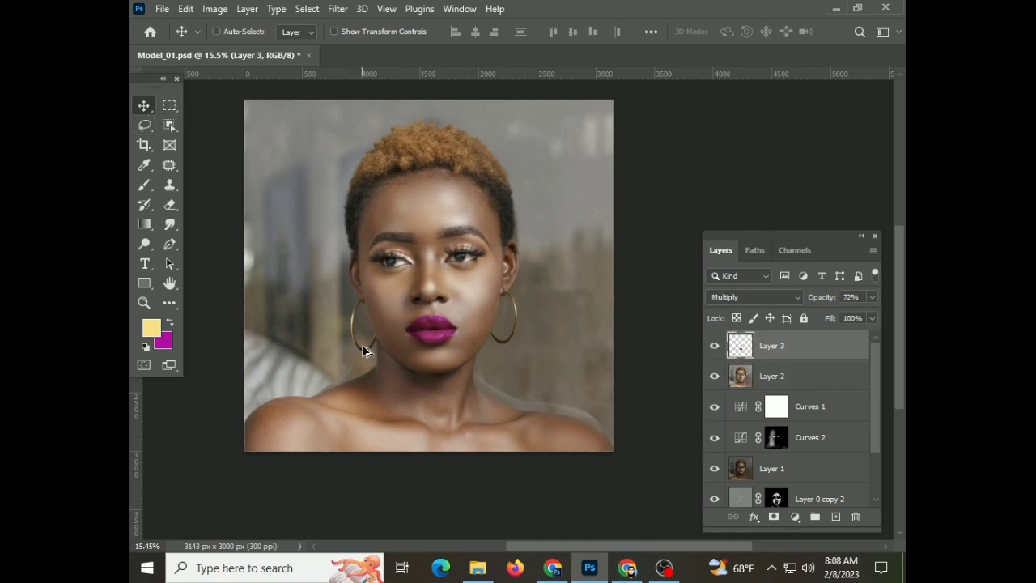
scroll(785, 467, "down", 2)
Group all retouching layers above Layer 0 into Group 1 and toggle it to compare
left_click(788, 462, "shift")
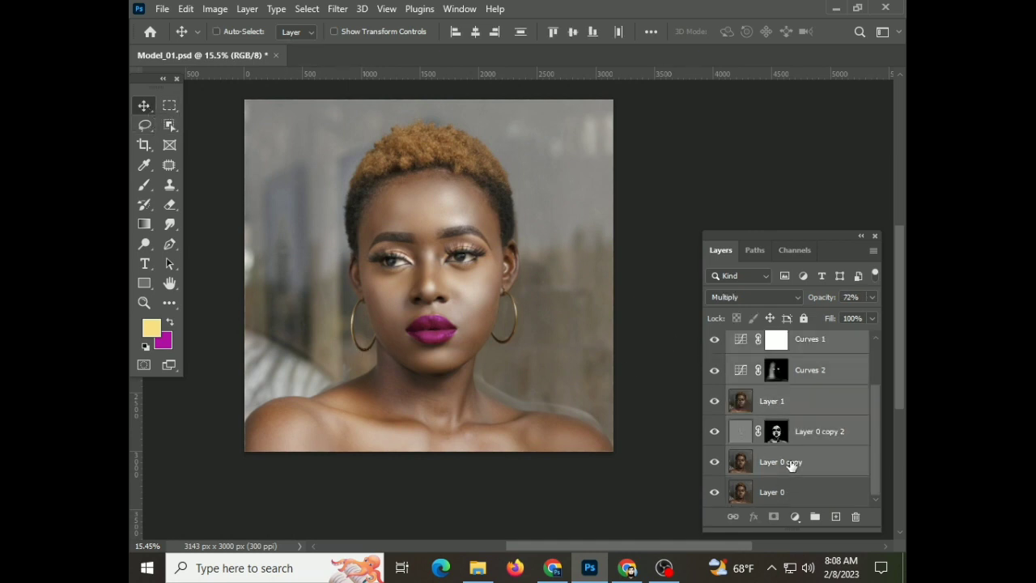
key("ctrl+g")
scroll(417, 281, "up", 1)
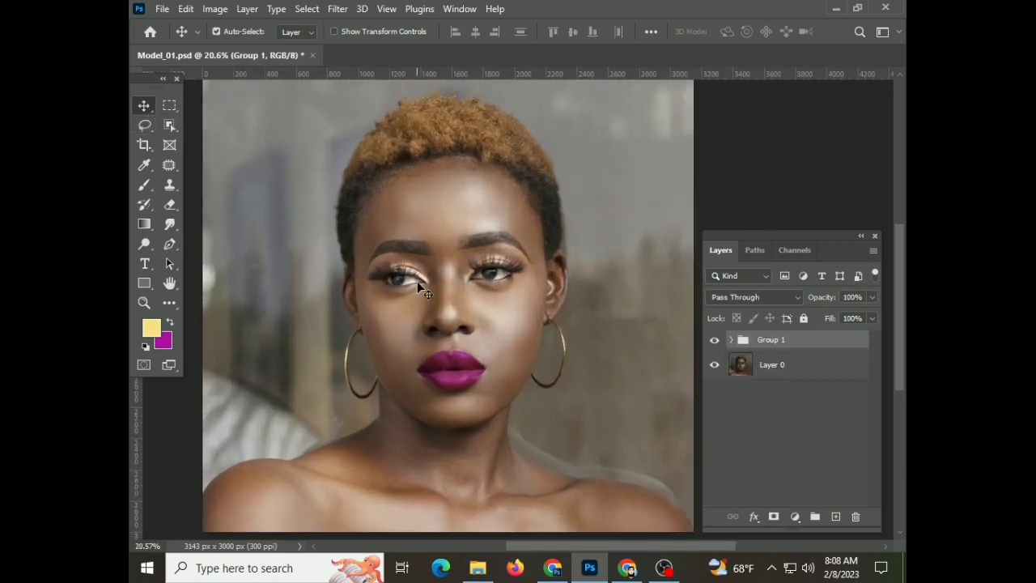
left_click(713, 340)
left_click(714, 340)
left_click(714, 339)
scroll(460, 381, "up", 2)
scroll(451, 387, "up", 2)
scroll(451, 386, "down", 1)
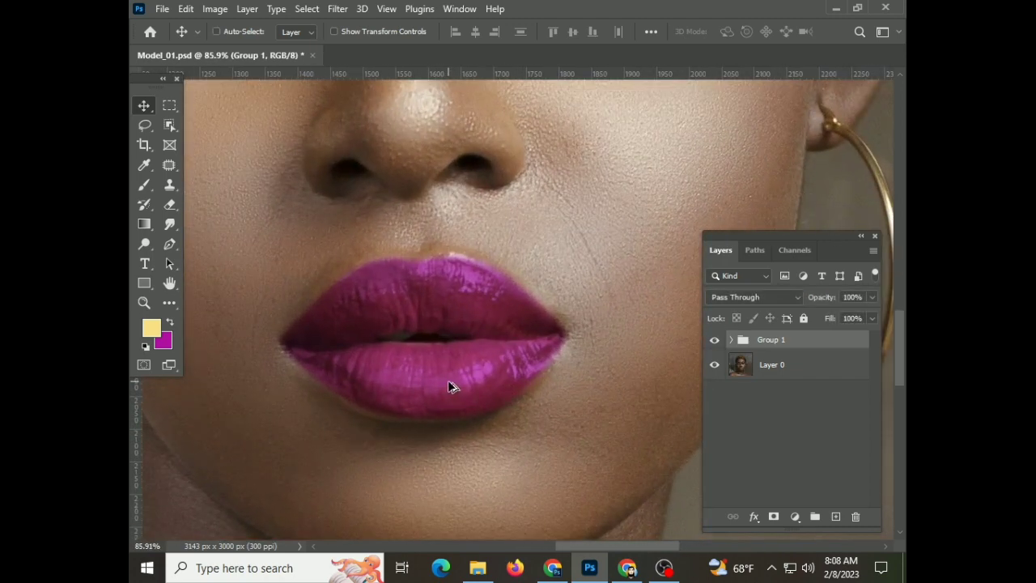